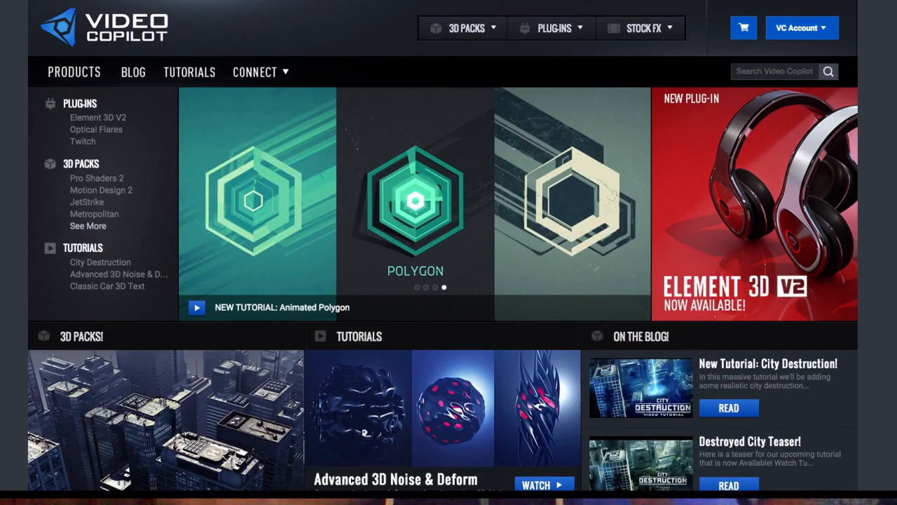
Open the Element 3D V2 product page and look through its feature sections, including 3D Shadows
left_click(724, 289)
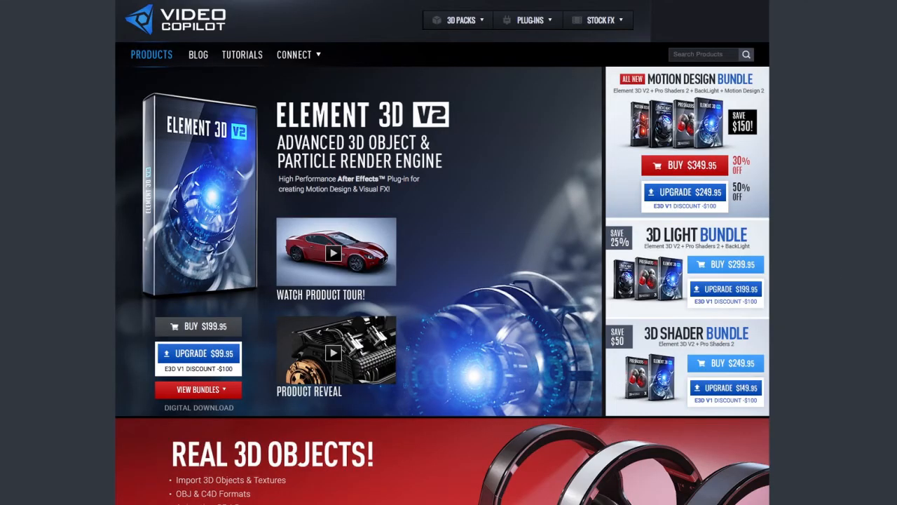
scroll(442, 281, "down", 5)
scroll(442, 263, "down", 6)
scroll(443, 263, "down", 6)
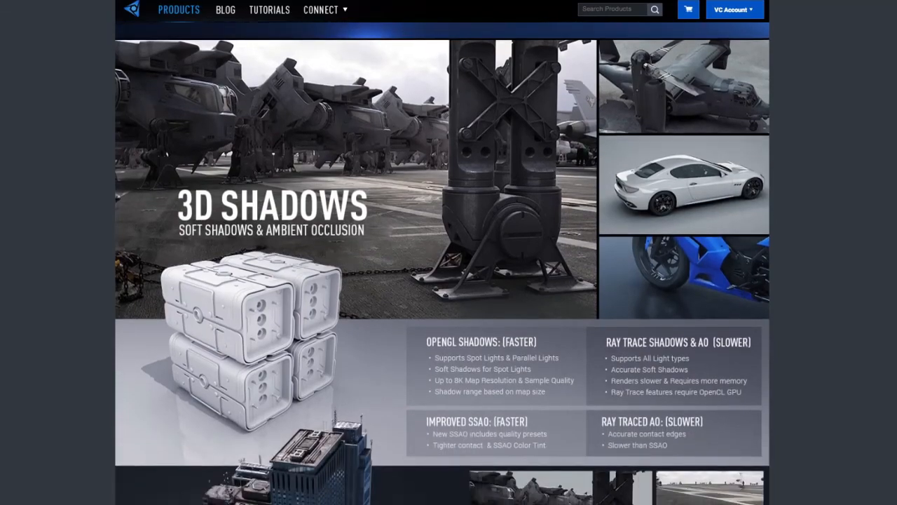
scroll(442, 263, "down", 4)
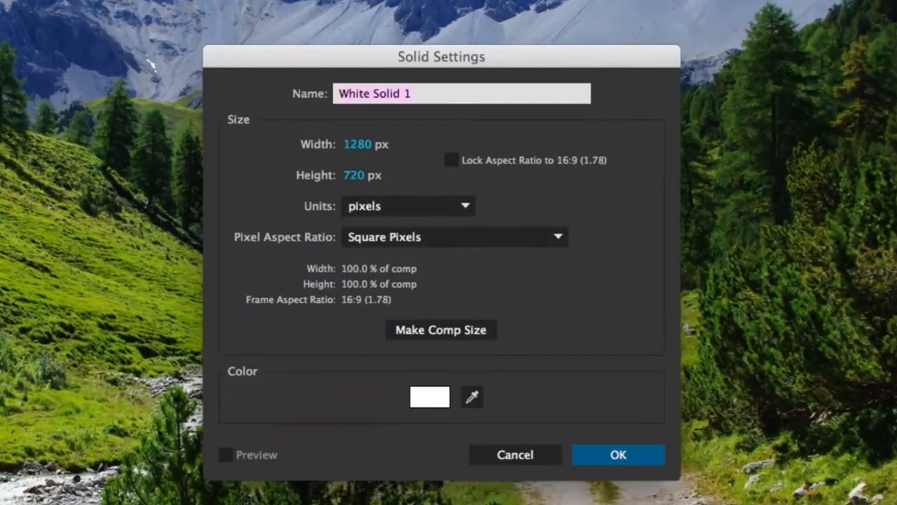
Create a white 1280 x 720 px solid named "Elemental Tree" in the 020 - Placement composition
type("E")
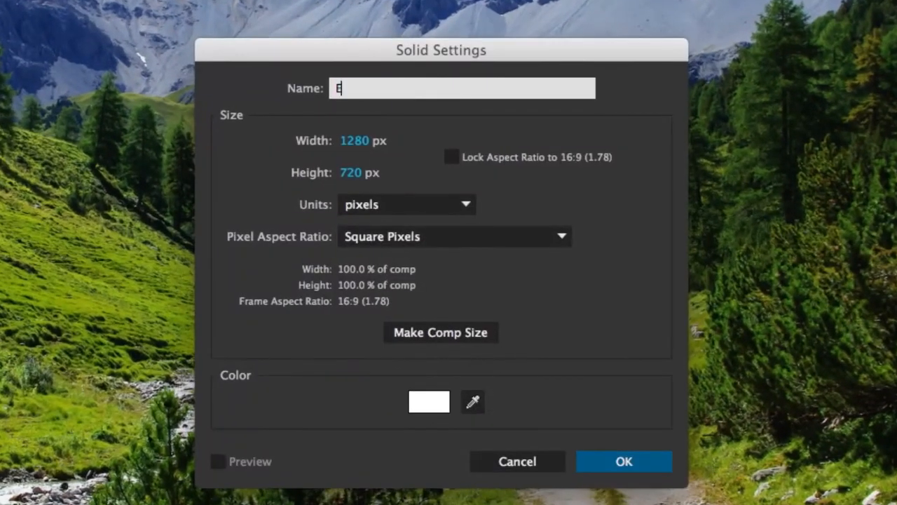
type("lemental Tree")
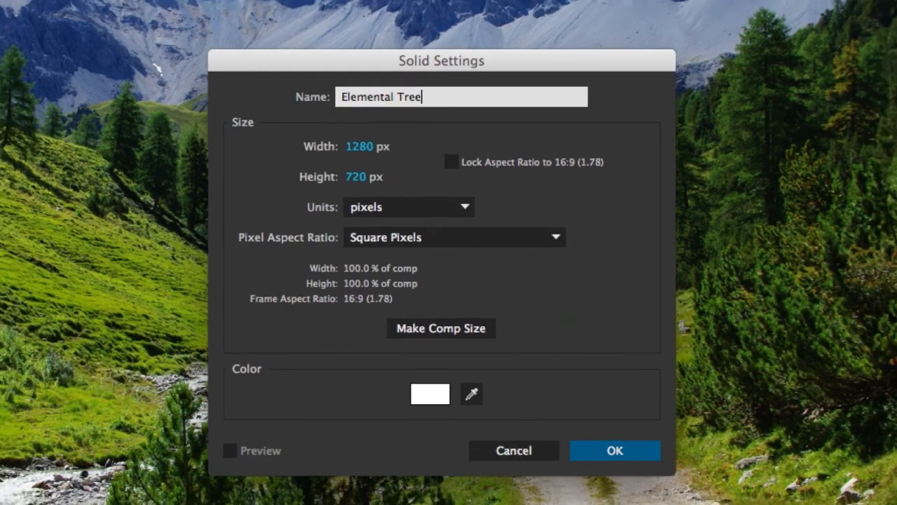
key("Return")
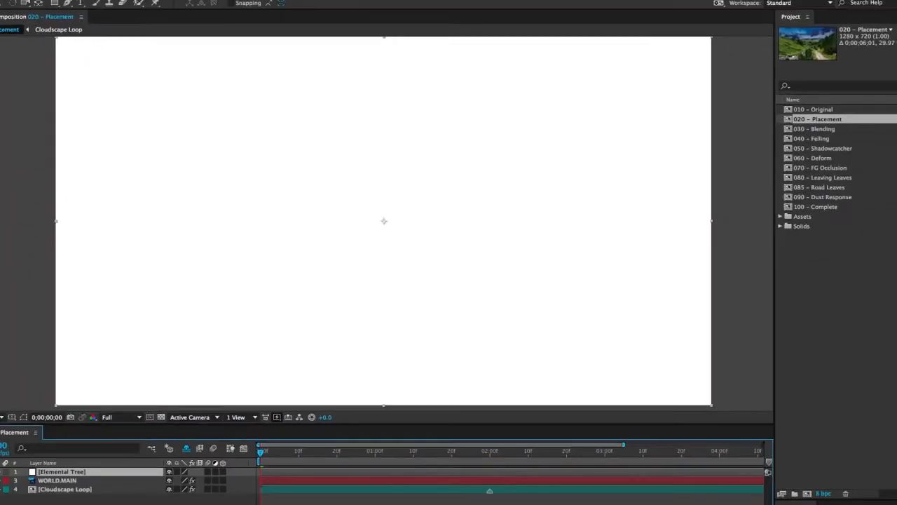
Apply the Video Copilot Element effect to the Elemental Tree layer
left_click(195, 5)
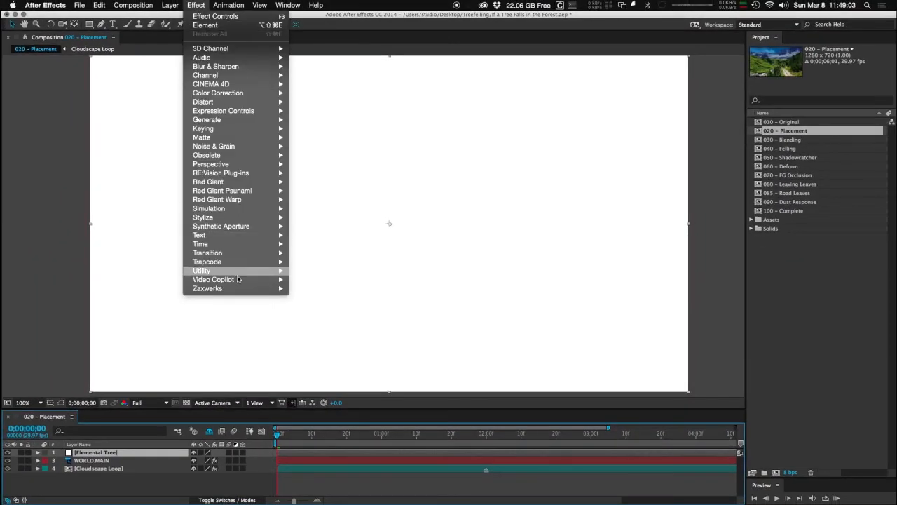
mouse_move(230, 283)
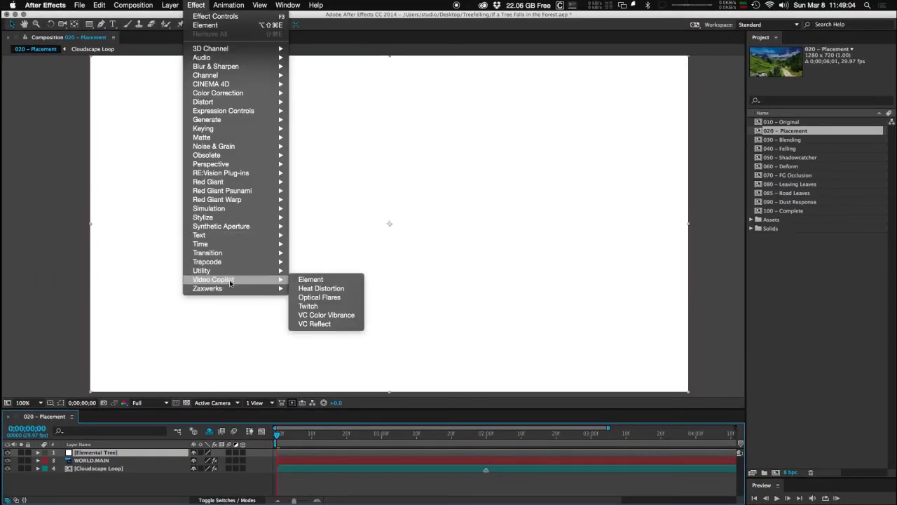
left_click(322, 280)
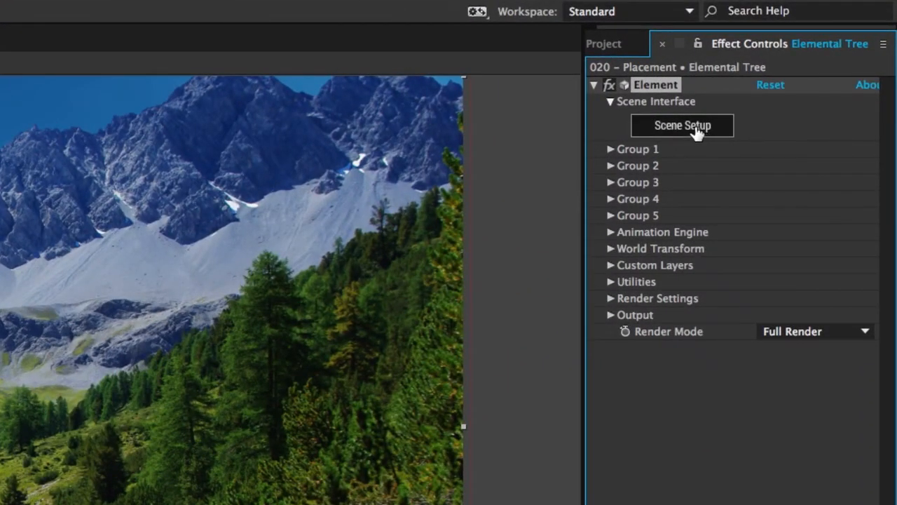
Open Element's Scene Setup and add the Pine Tree 1 model from the Pine Tree folder of My_Models
left_click(695, 130)
scroll(880, 161, "down", 5)
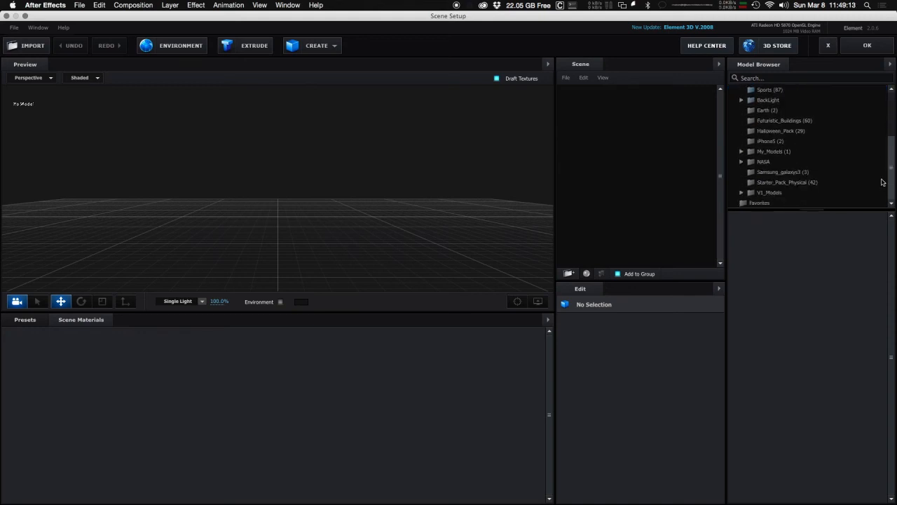
left_click(772, 153)
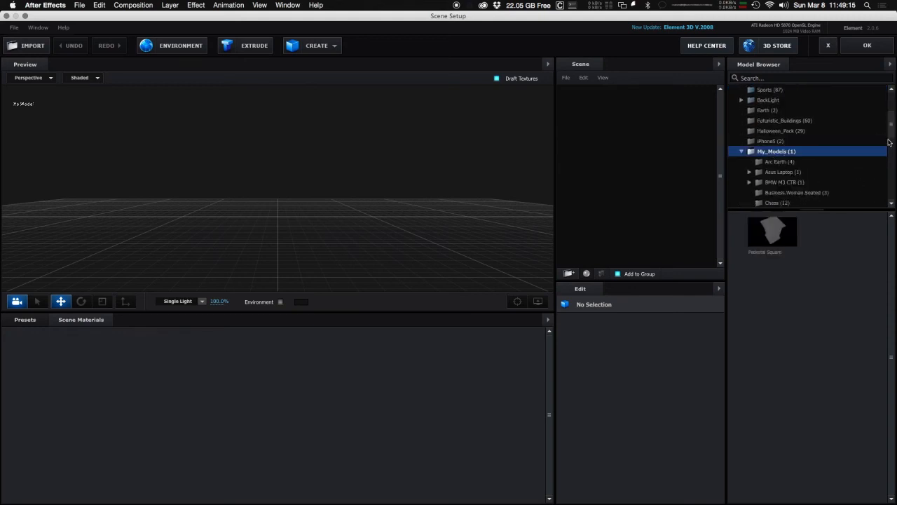
scroll(806, 155, "down", 5)
left_click(775, 130)
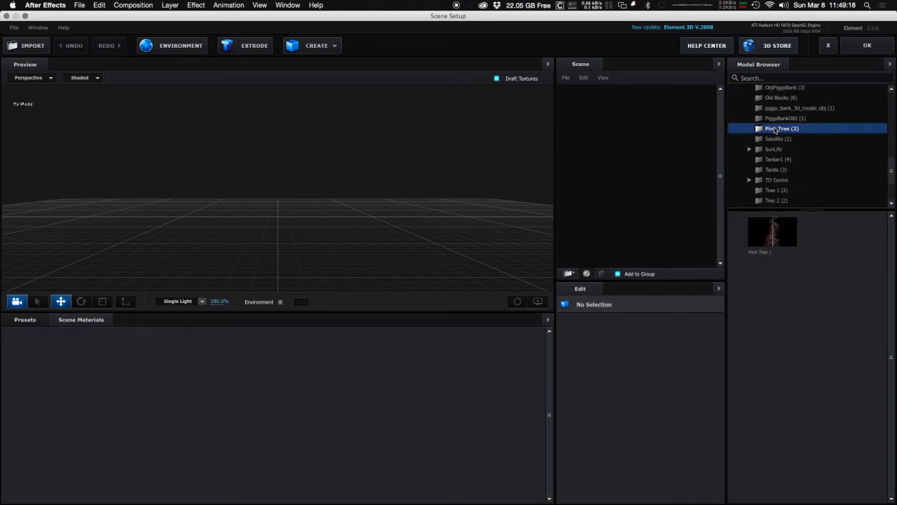
left_click(772, 238)
Inspect the pine tree model from several angles and accept the scene into the composition
left_click_drag(273, 152, 511, 207)
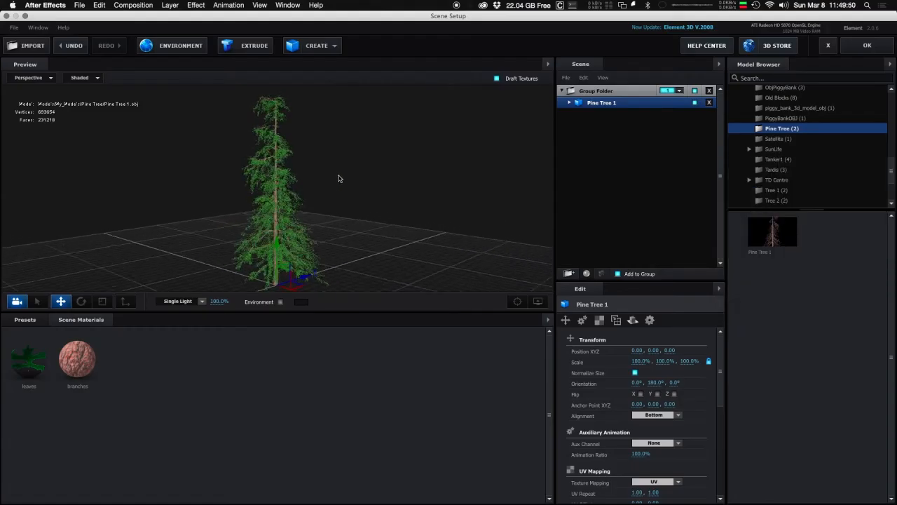
left_click_drag(339, 178, 356, 173)
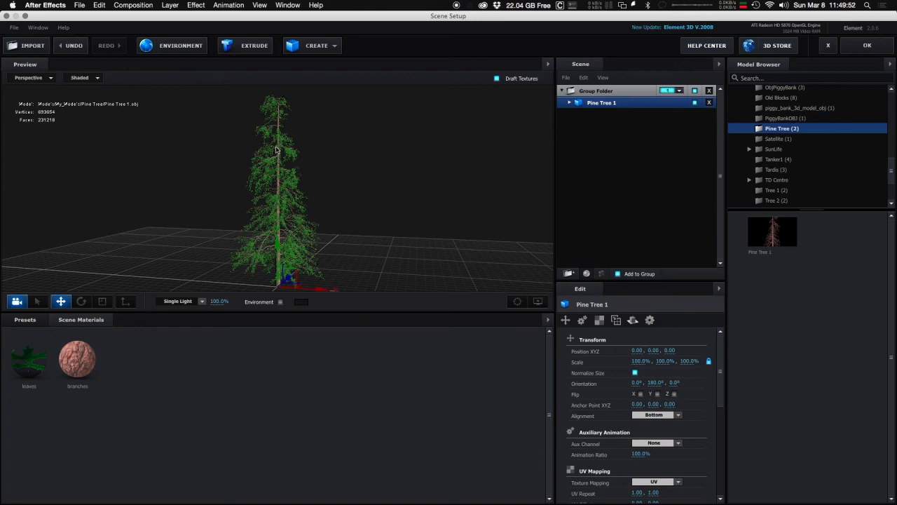
left_click_drag(276, 154, 260, 157)
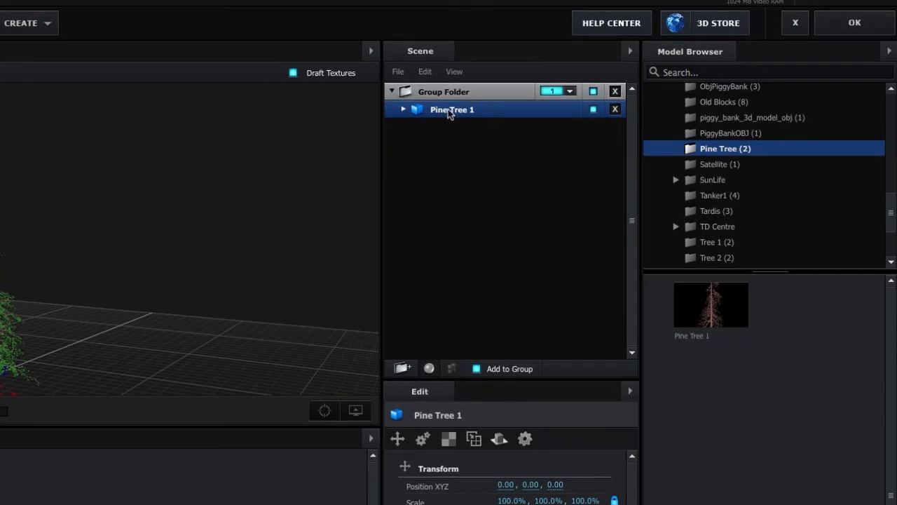
left_click(849, 24)
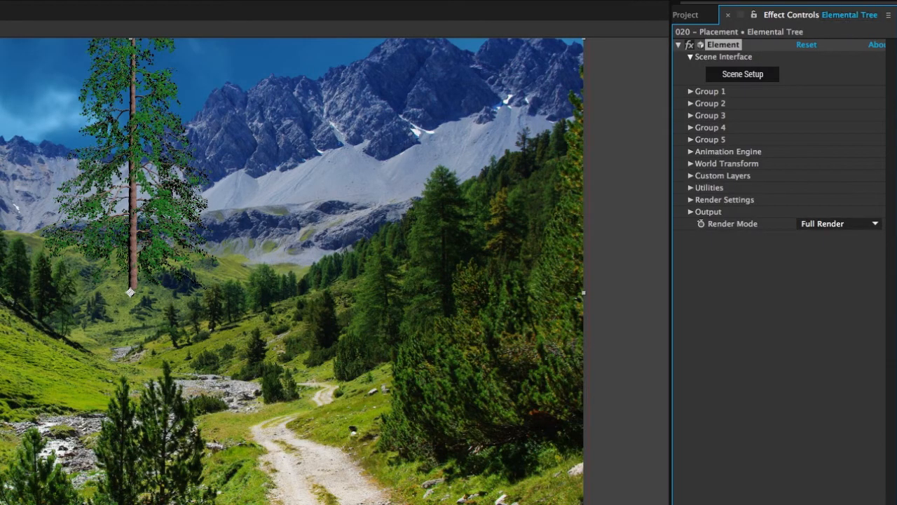
Set Group 1's Particle Replicator Position XY to 1022.0, 607.0 and its Particle Size to 8.00
left_click(690, 91)
left_click(701, 116)
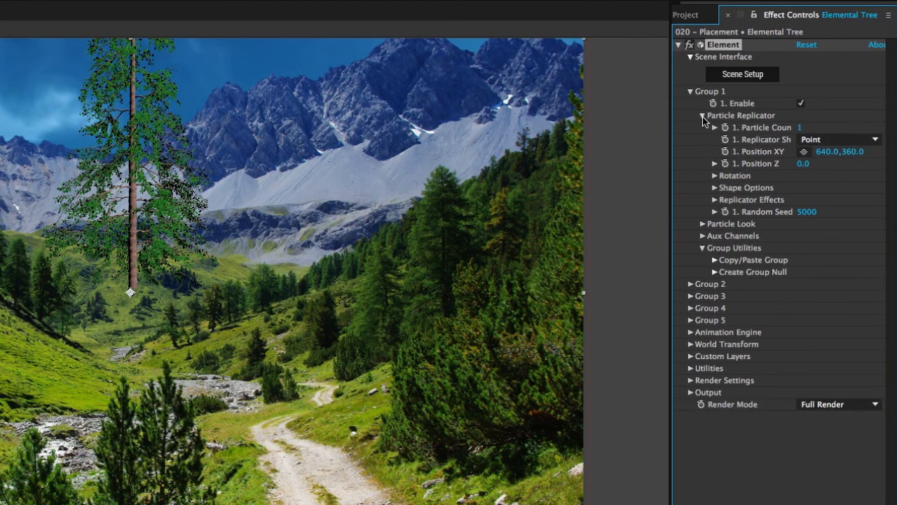
left_click_drag(858, 151, 719, 195)
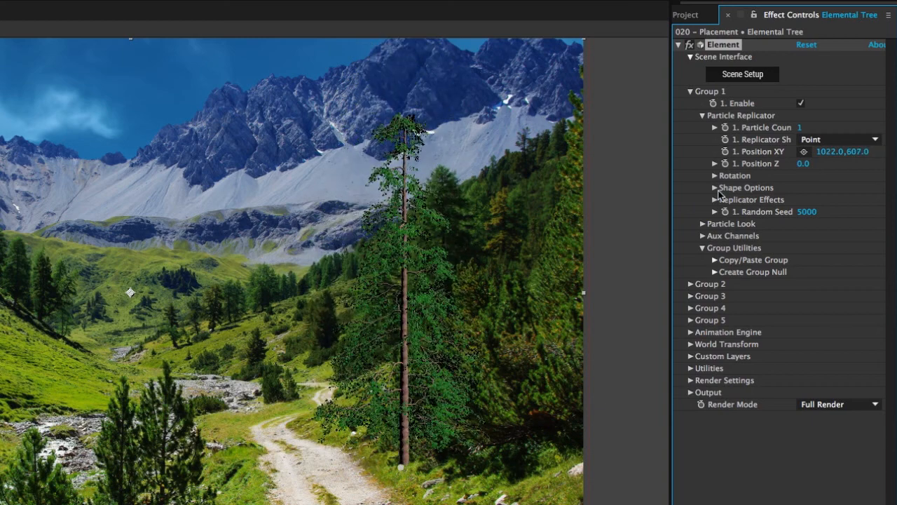
left_click(702, 224)
mouse_move(808, 238)
left_mouse_down()
mouse_move(778, 235)
mouse_move(813, 237)
left_mouse_up()
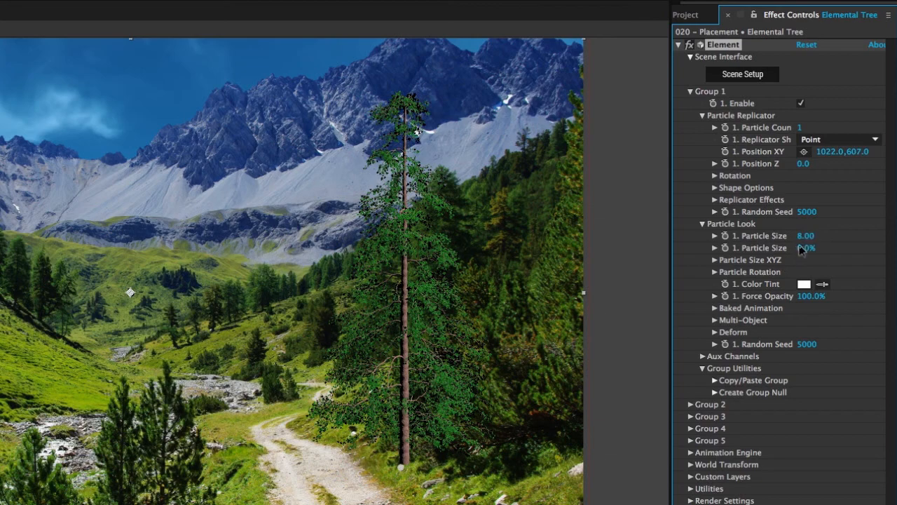
Reopen the Scene Setup and review Pine Tree 1's alignment options, choosing Bottom
left_click(740, 74)
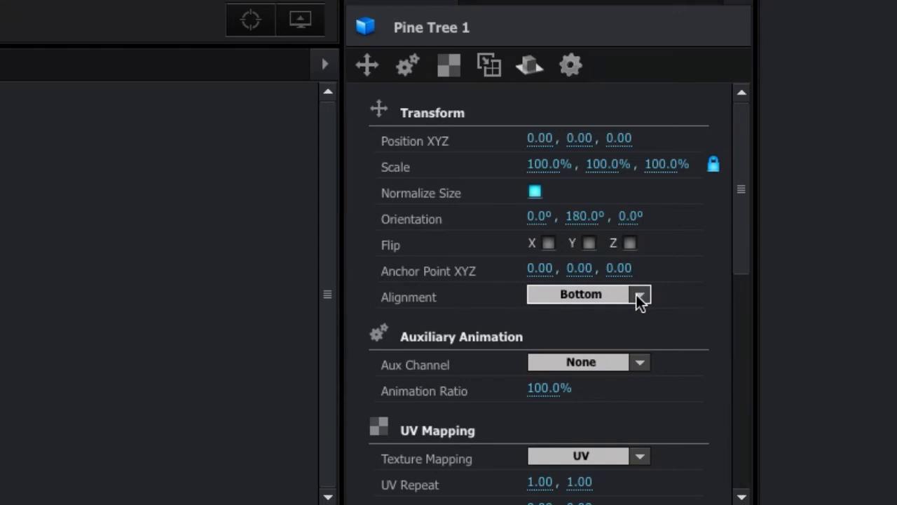
left_click(640, 295)
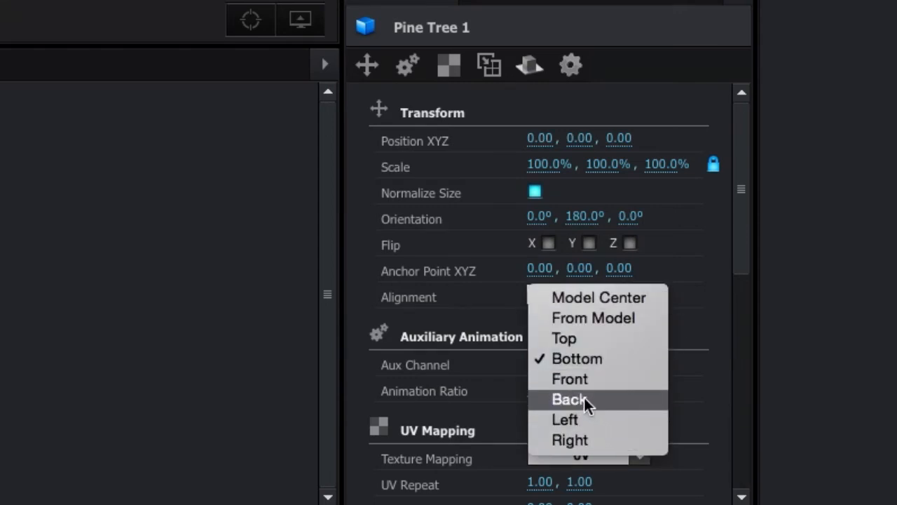
left_click(613, 358)
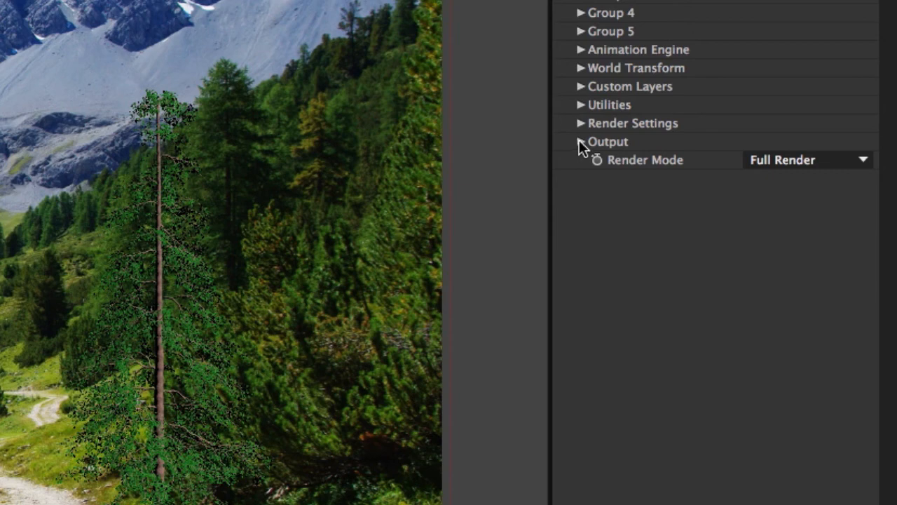
Try a Supersampling value of 4 in Element's Output settings and set it back to 0
left_click(581, 142)
left_click(777, 213)
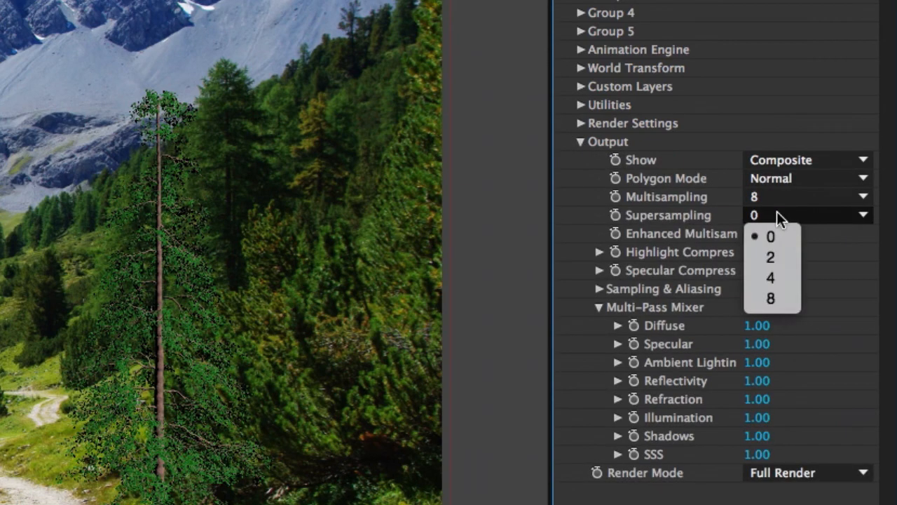
left_click(769, 278)
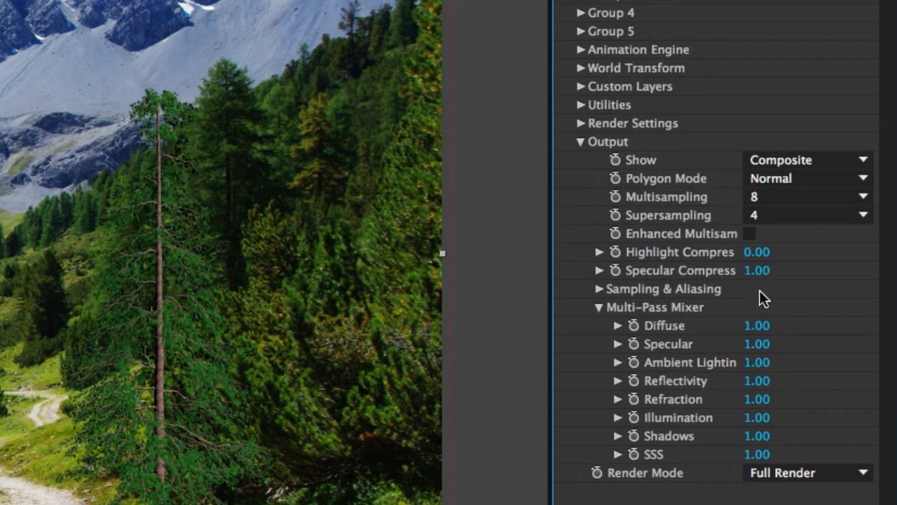
left_click(783, 217)
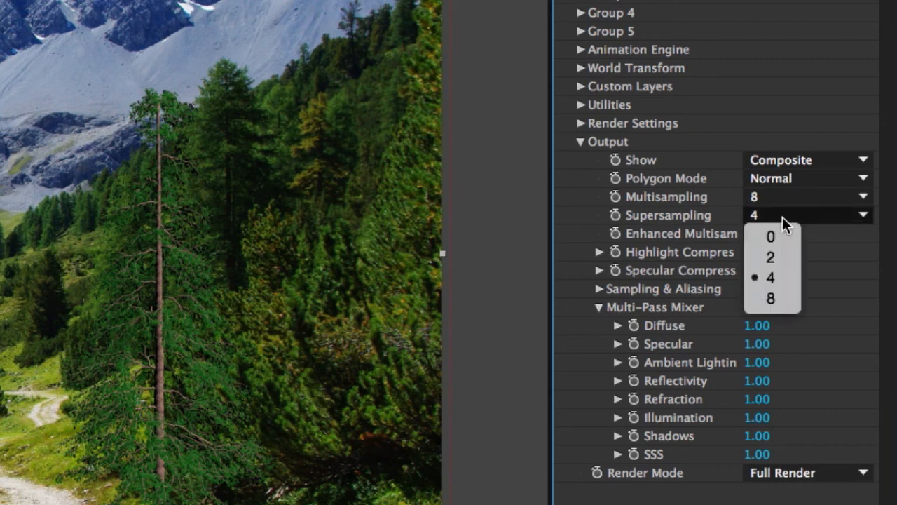
left_click(770, 236)
left_click(771, 216)
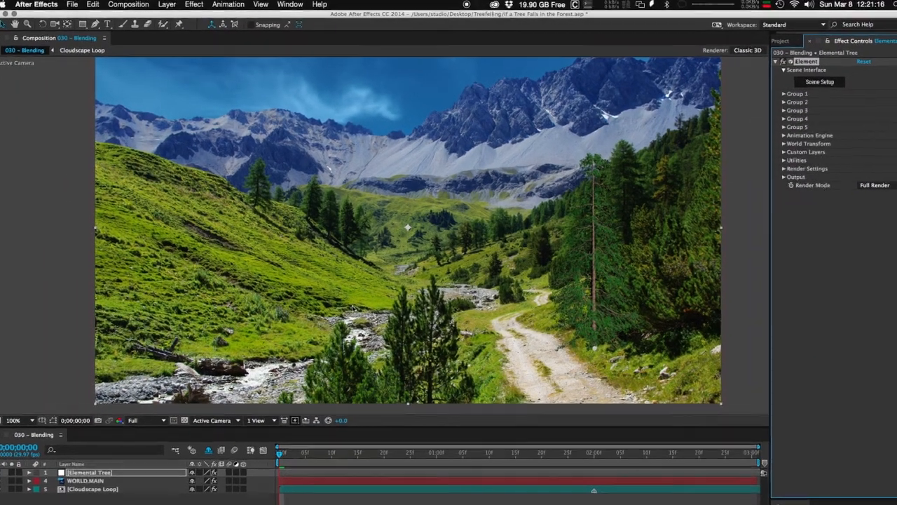
Create a Spot light named "Sun" with 400% intensity, a 70° cone angle, 50% cone feather and shadow casting
left_click(168, 3)
mouse_move(172, 15)
left_click(354, 55)
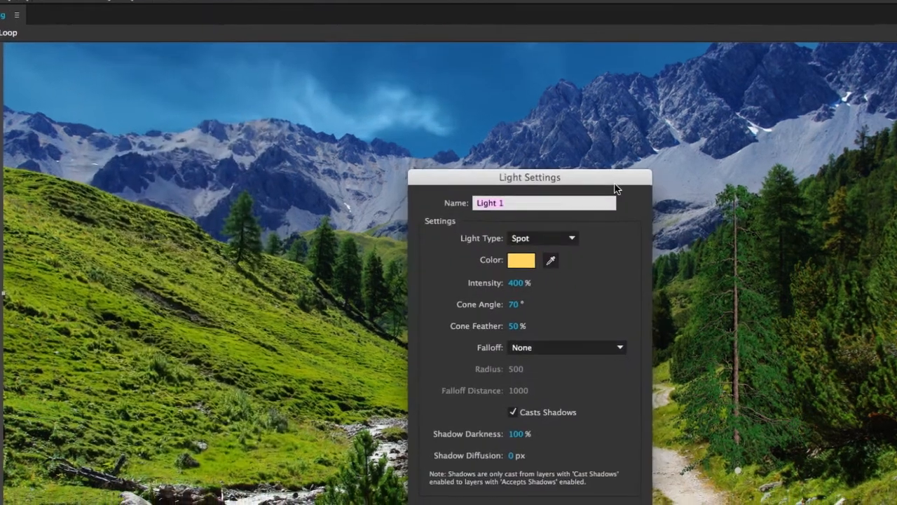
type("Sun")
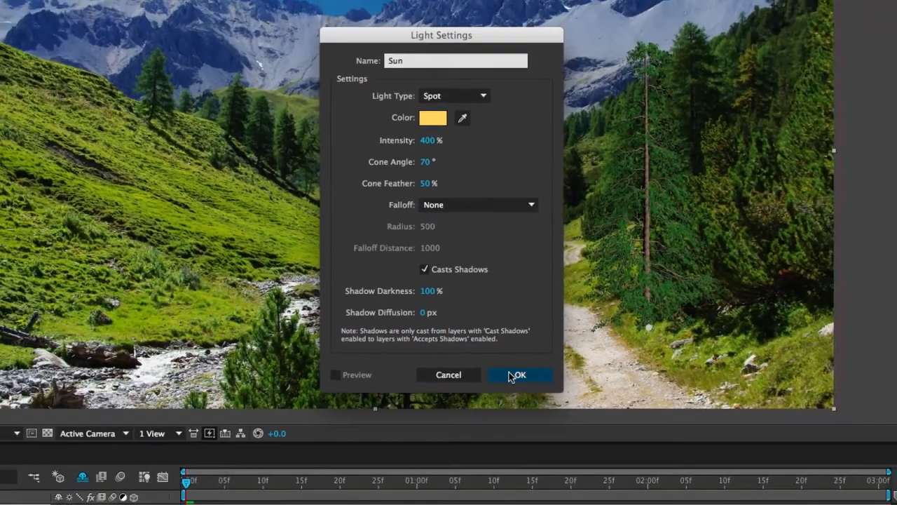
left_click(606, 410)
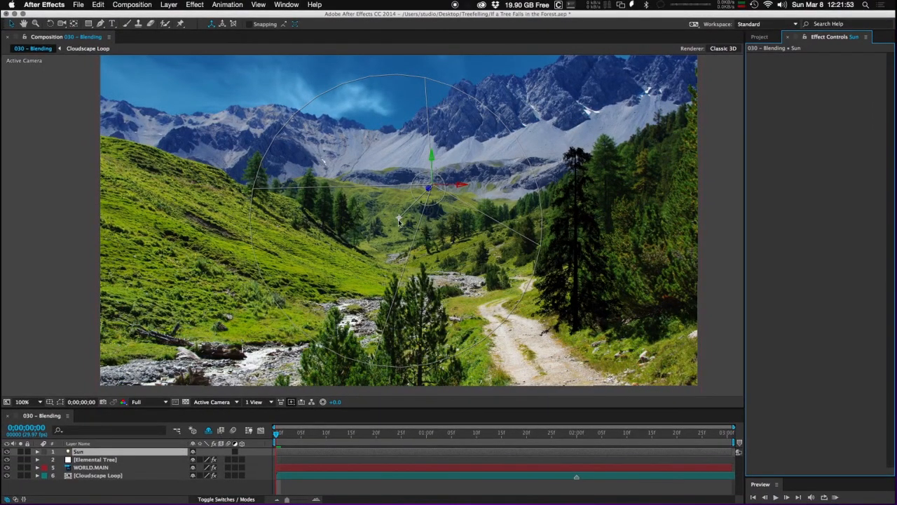
Aim the Sun light's point of interest at the pine tree and adjust the light's placement through its Transform properties
left_click_drag(400, 220, 575, 235)
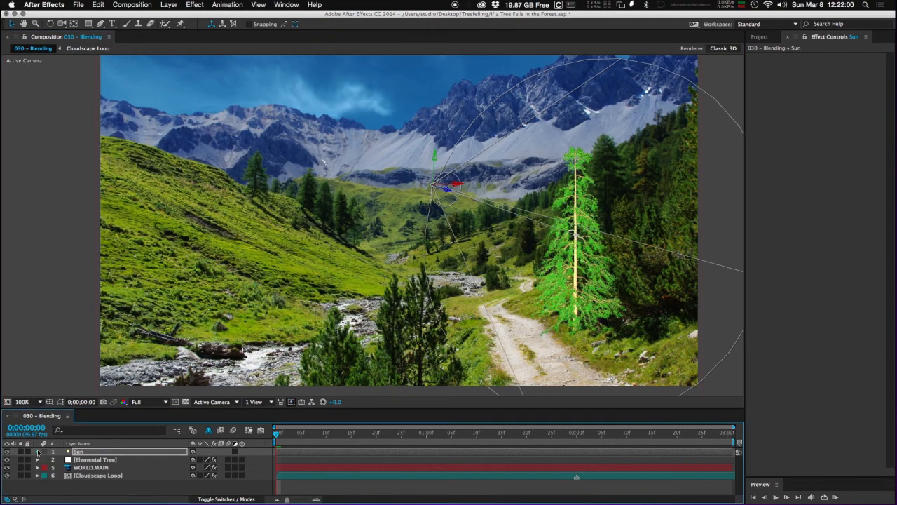
left_click(38, 452)
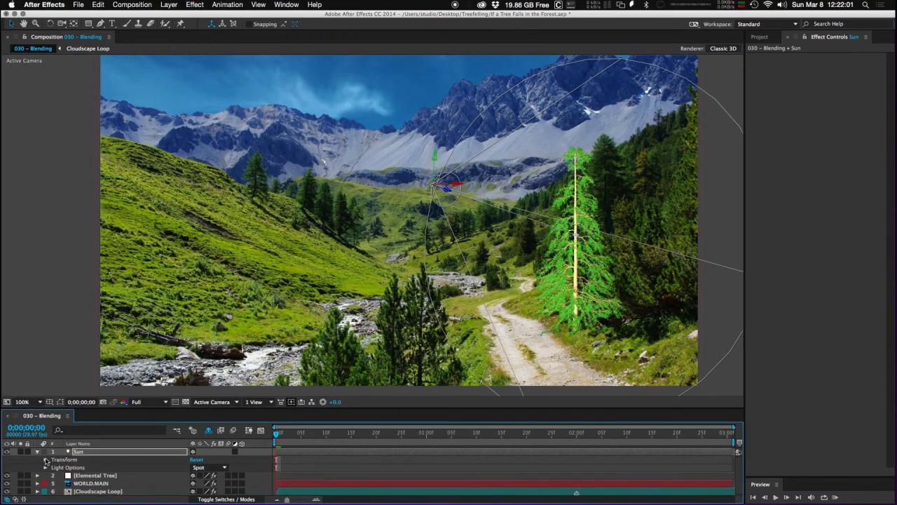
left_click(46, 459)
scroll(52, 475, "down", 1)
left_click_drag(199, 470, 133, 456)
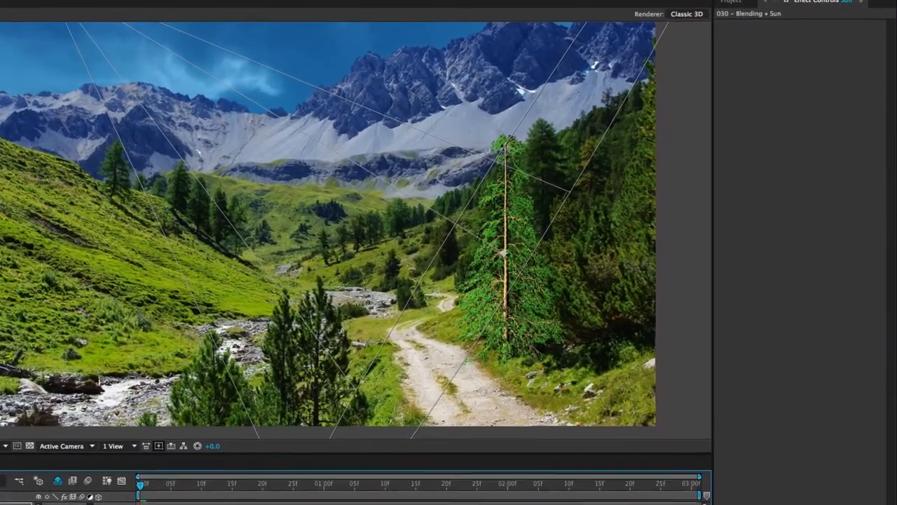
Enable ambient occlusion in the Elemental Tree layer's Element render settings, toggling it off and on to compare
left_click(42, 501)
left_click(743, 145)
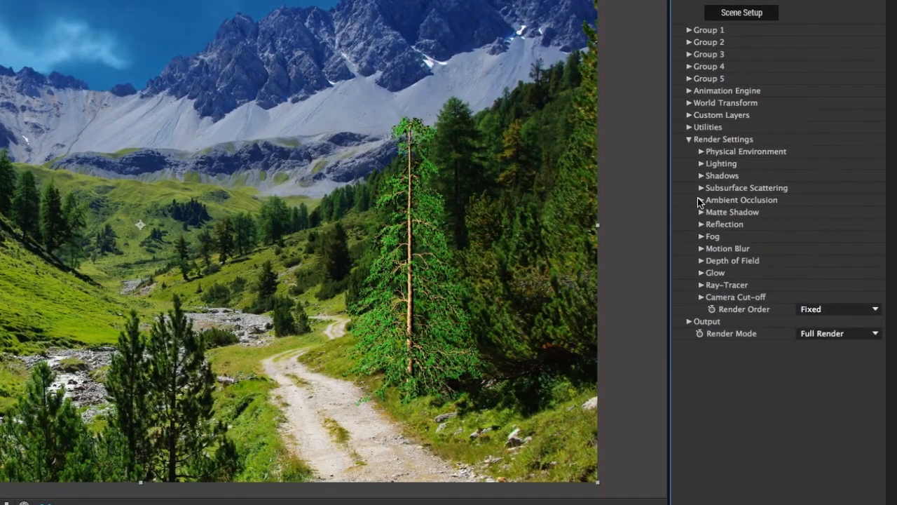
left_click(700, 200)
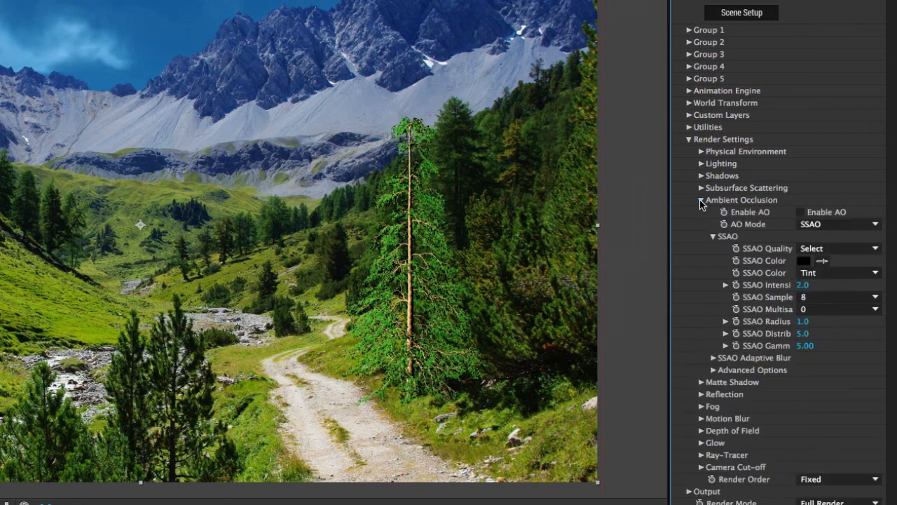
left_click(801, 213)
left_click(799, 212)
left_click(801, 213)
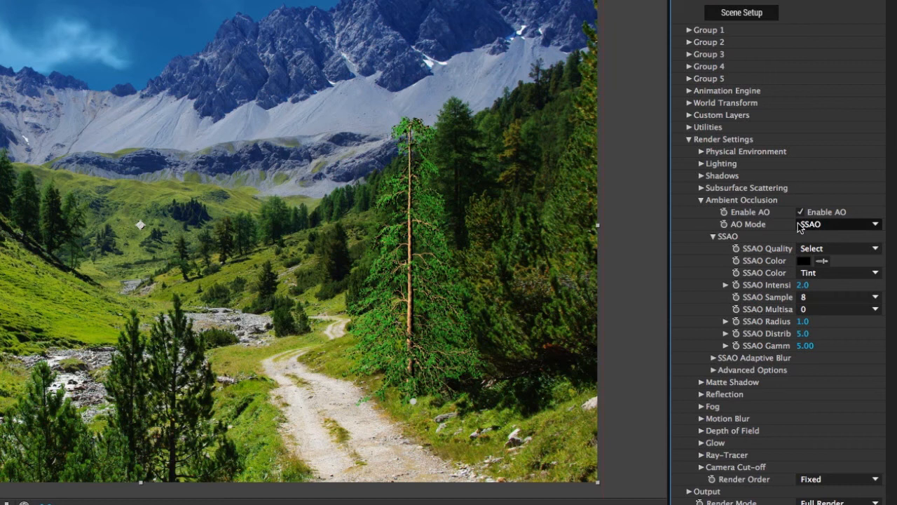
Enable shadows in the Elemental Tree layer's Element render settings, using Shadow Mapping mode
left_click(701, 199)
left_click(701, 176)
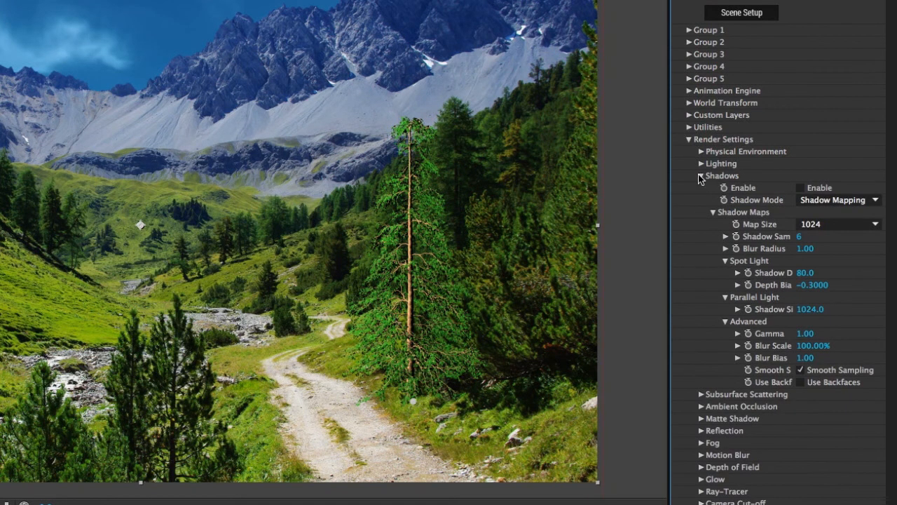
left_click(801, 187)
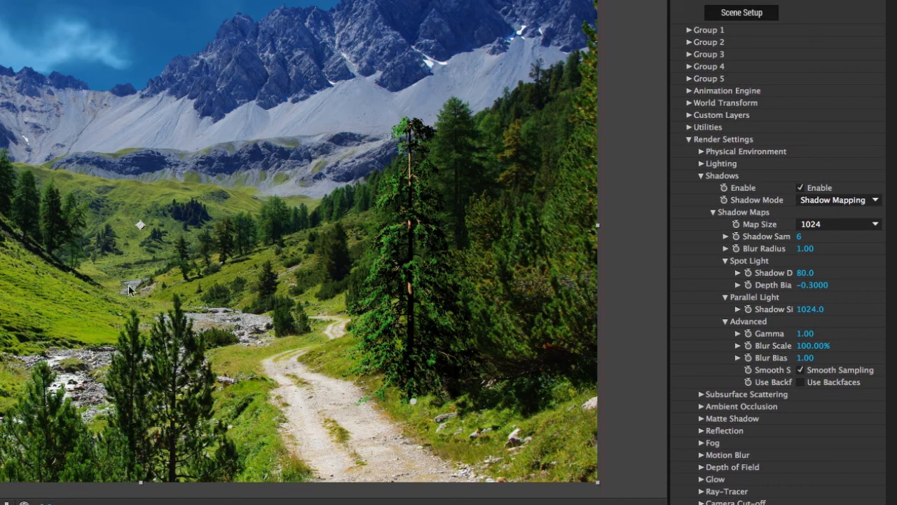
left_click(701, 175)
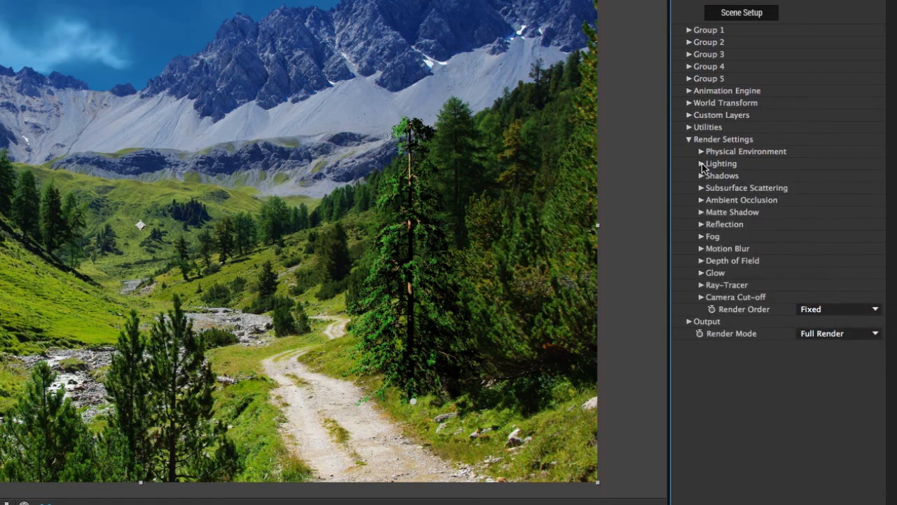
Add the Clean Blue lighting preset in Element's Lighting render settings
left_click(701, 164)
left_click(817, 200)
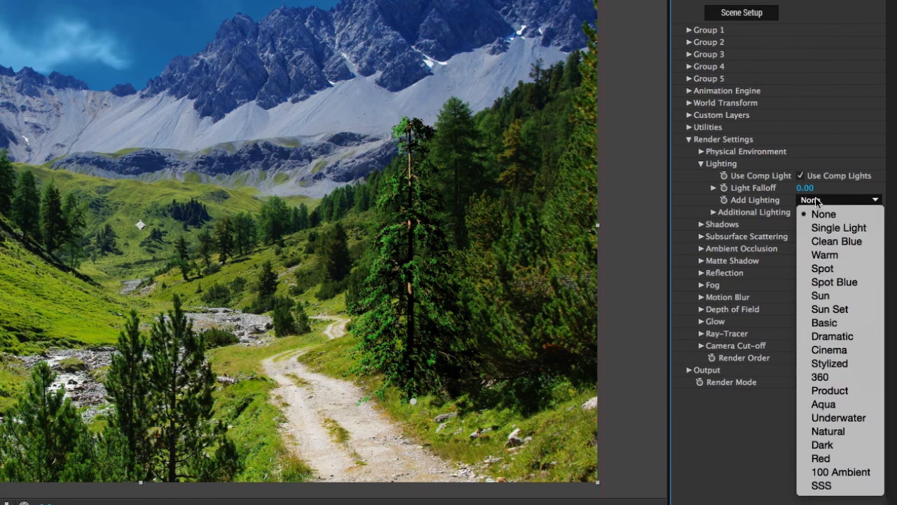
left_click(829, 242)
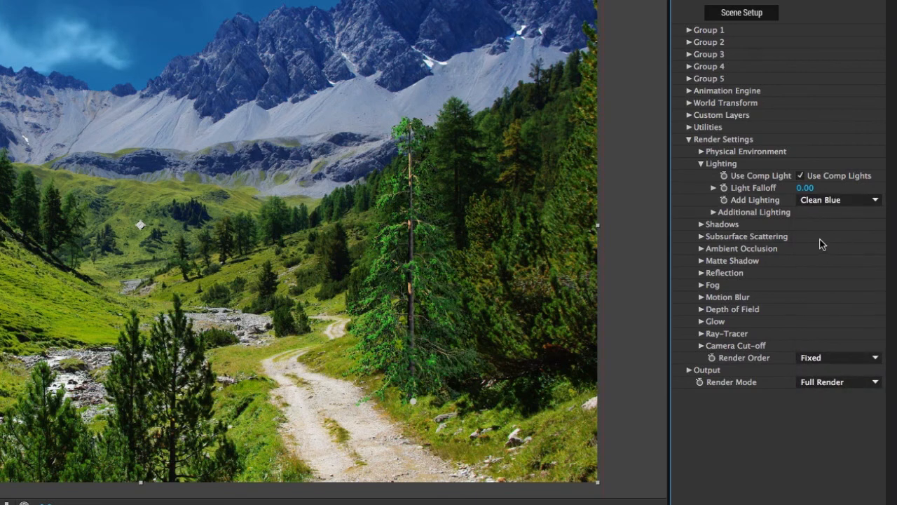
Set the additional lighting's X Rotation to 28°, Y Rotation to -26° and brightness multiplier to 10%
left_click(816, 249)
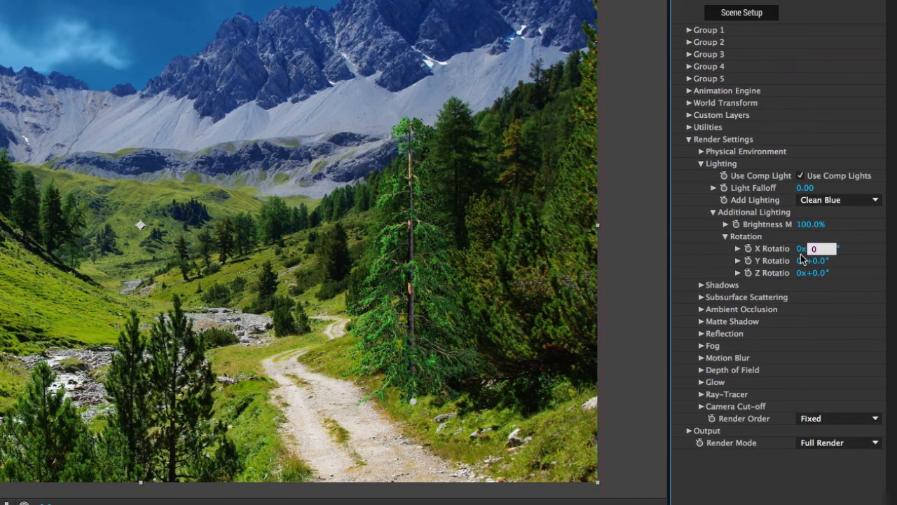
key("Return")
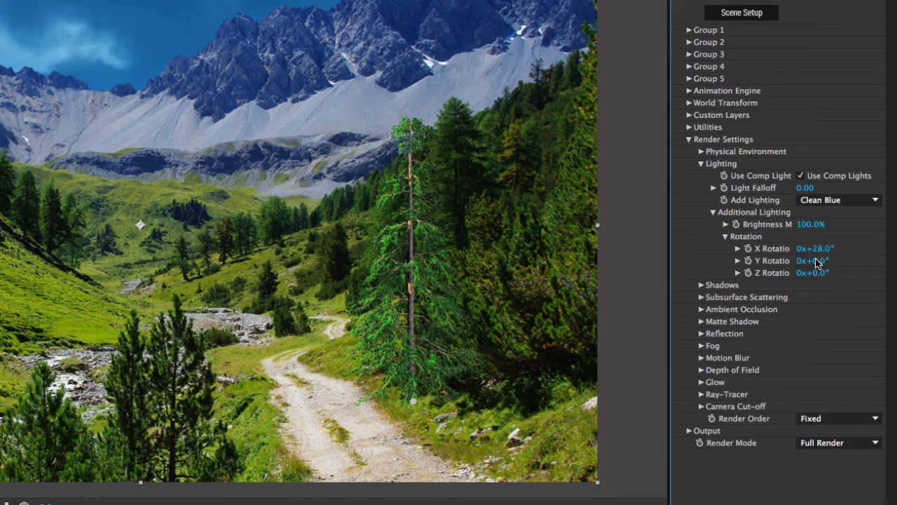
left_click(815, 261)
type("-26")
key("Return")
left_click(805, 226)
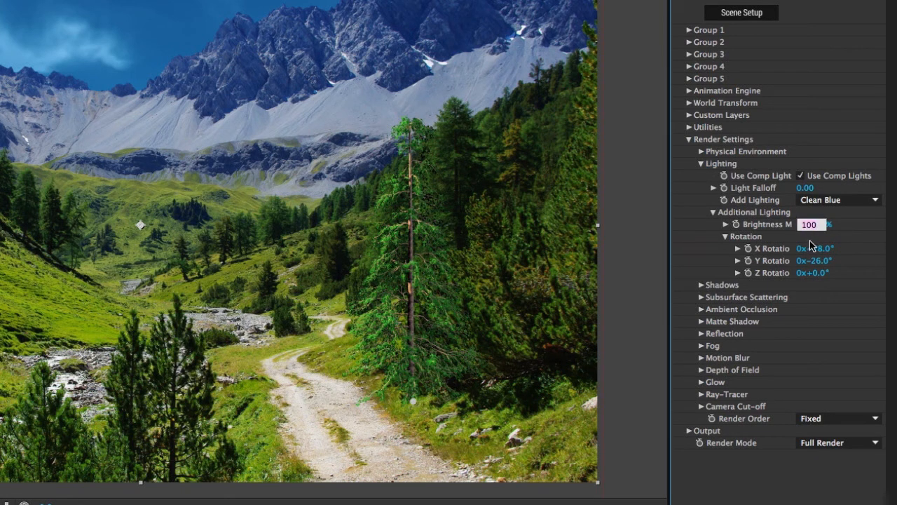
type("10")
key("Return")
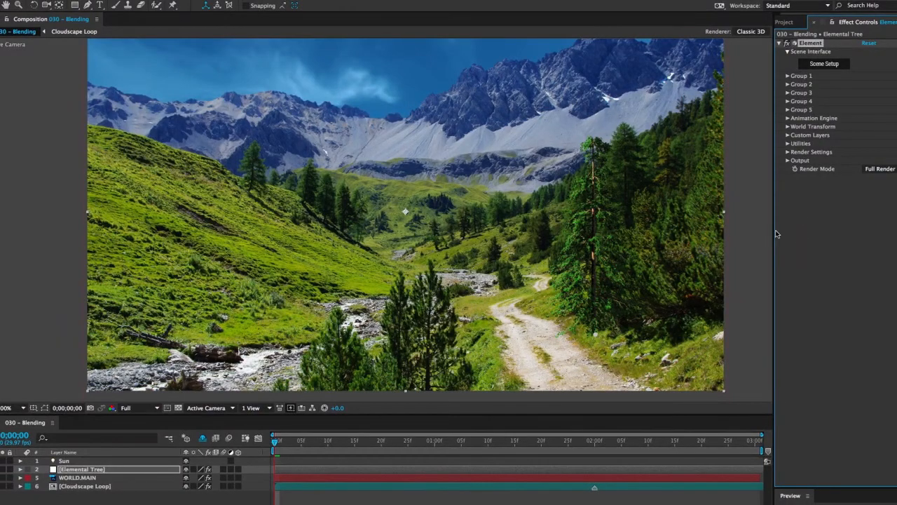
Desaturate the tree layer with a Hue/Saturation effect by setting Master Saturation to -44
scroll(552, 221, "up", 1)
key("space")
left_click_drag(643, 227, 284, 219)
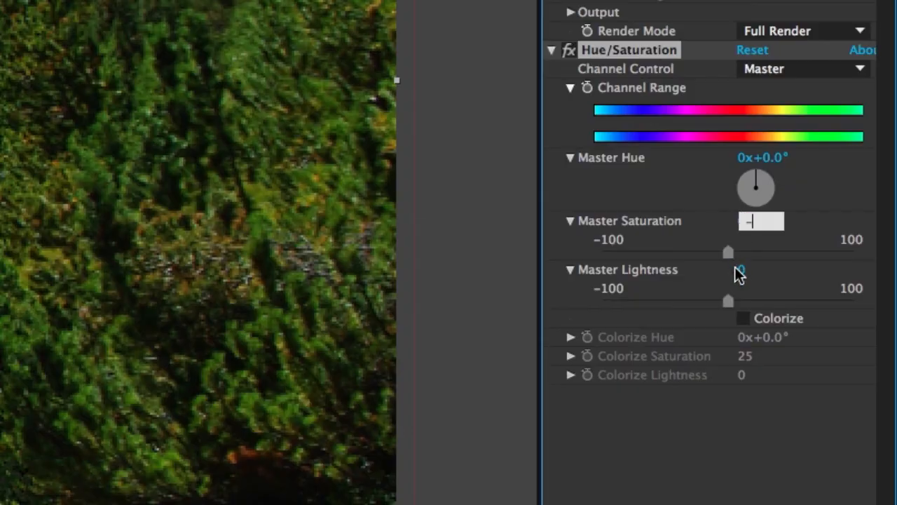
type("44")
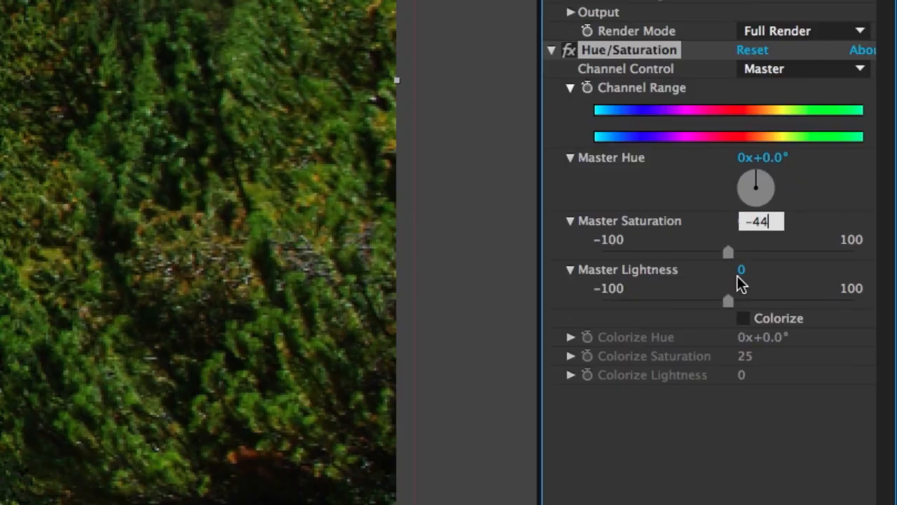
key("Return")
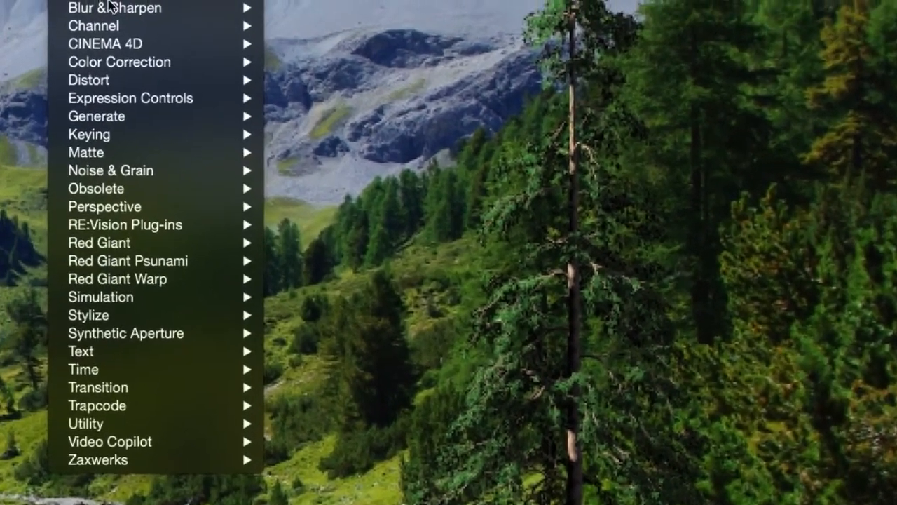
Apply a Fast Blur to the tree layer with a Blurriness of 0.2
mouse_move(247, 9)
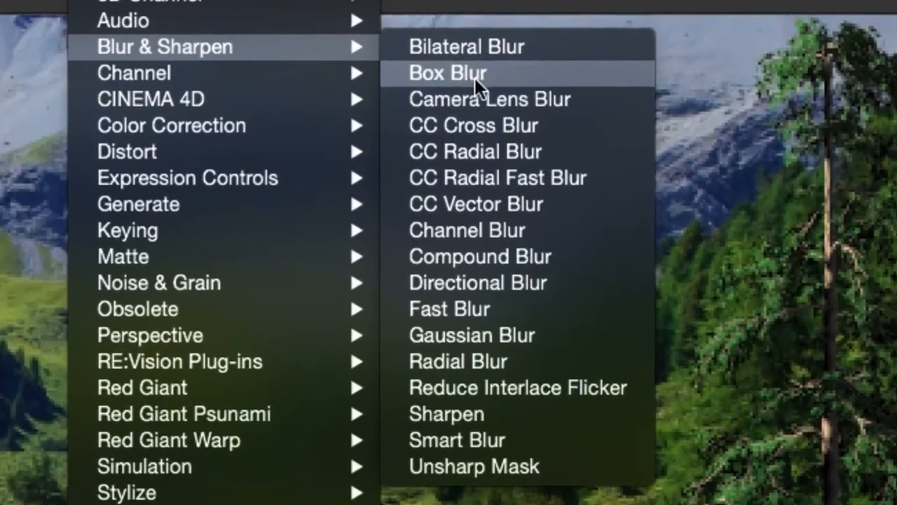
left_click(452, 309)
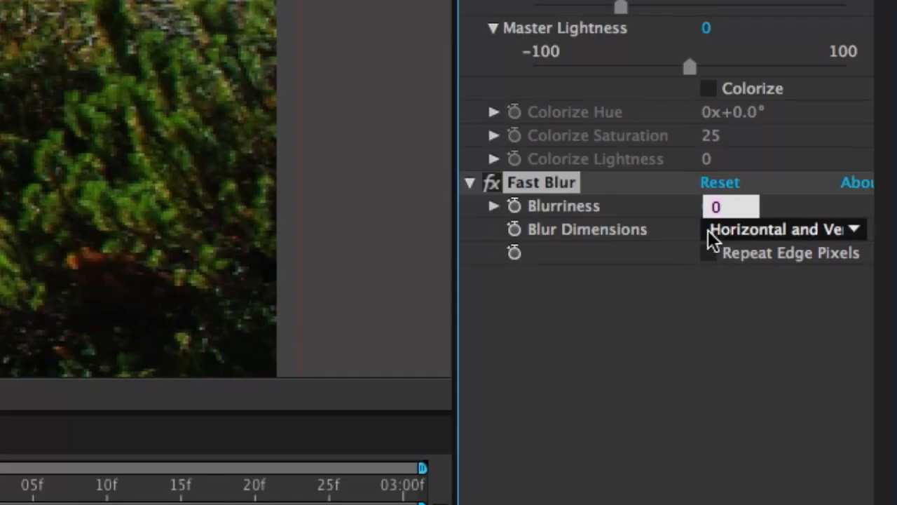
type("0.2")
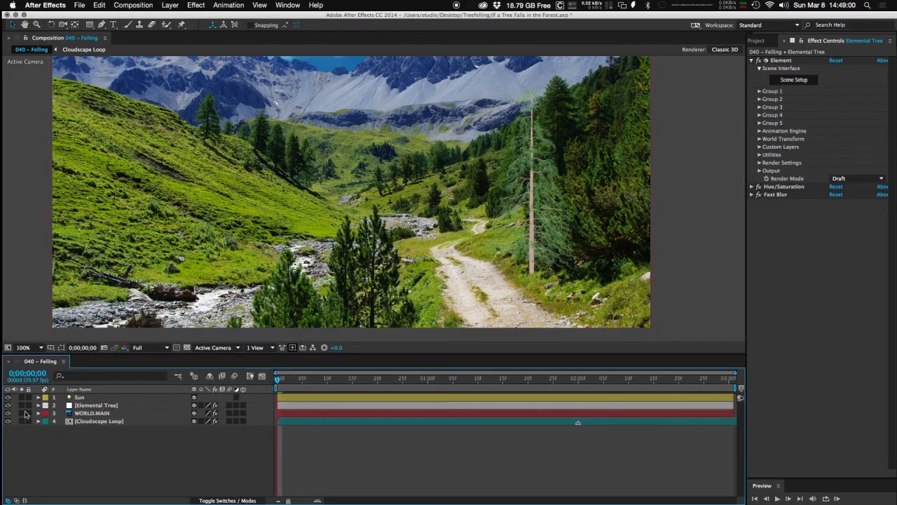
Solo the Elemental Tree layer in the 040 - Felling composition and keyframe Group 1's Z Rotation at 0;00;00;26
left_click(22, 405)
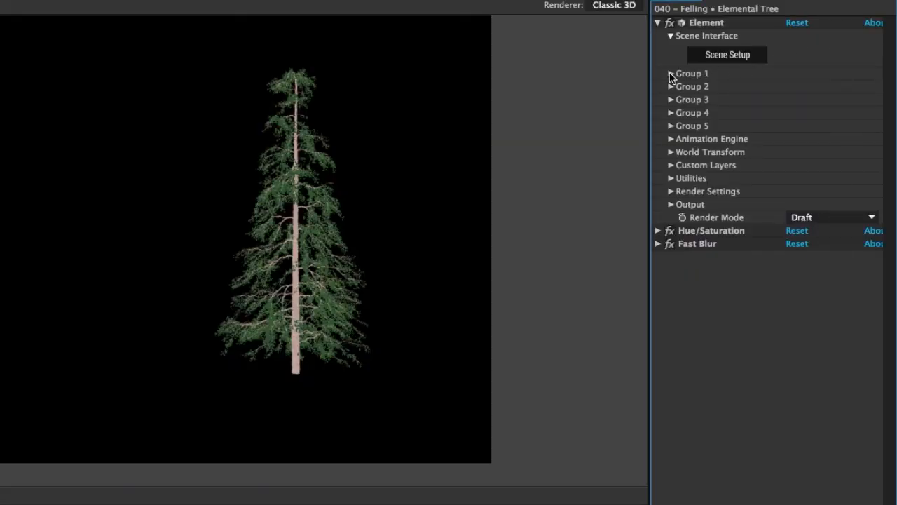
left_click(671, 73)
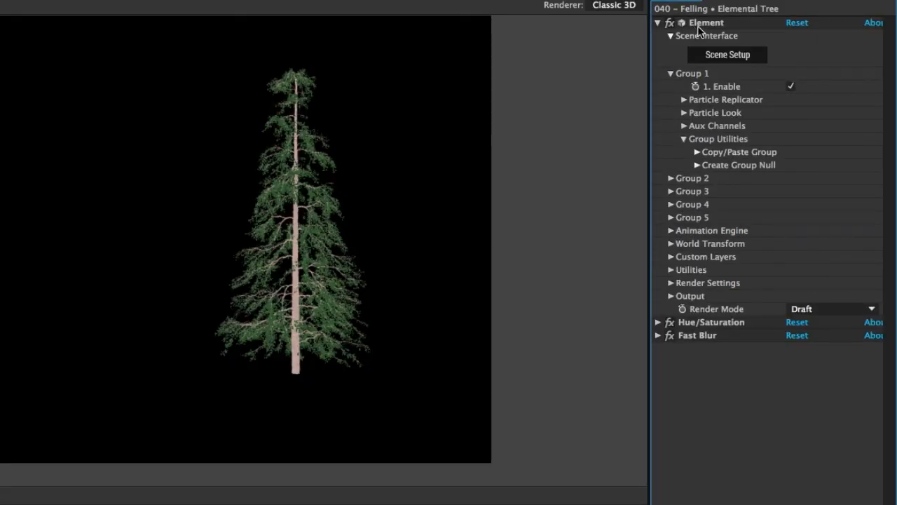
left_click(684, 100)
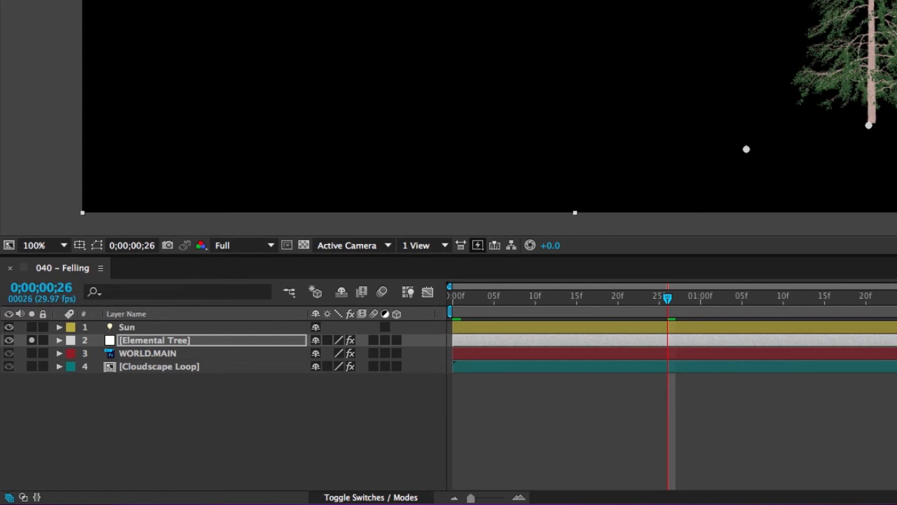
key("u")
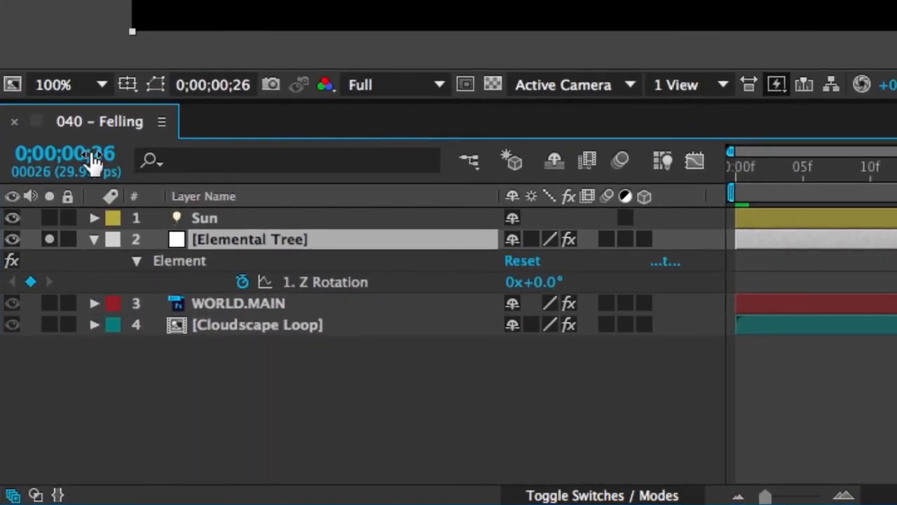
Keyframe Group 1's Z Rotation at -93° at about 2;26 so the tree falls over
left_click(79, 195)
type("2.2")
key("Return")
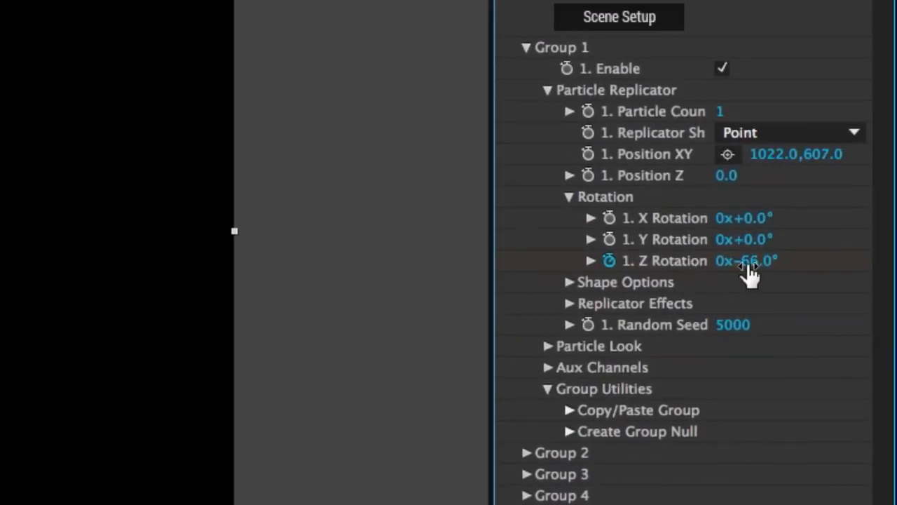
left_click(749, 261)
type("-93")
key("Return")
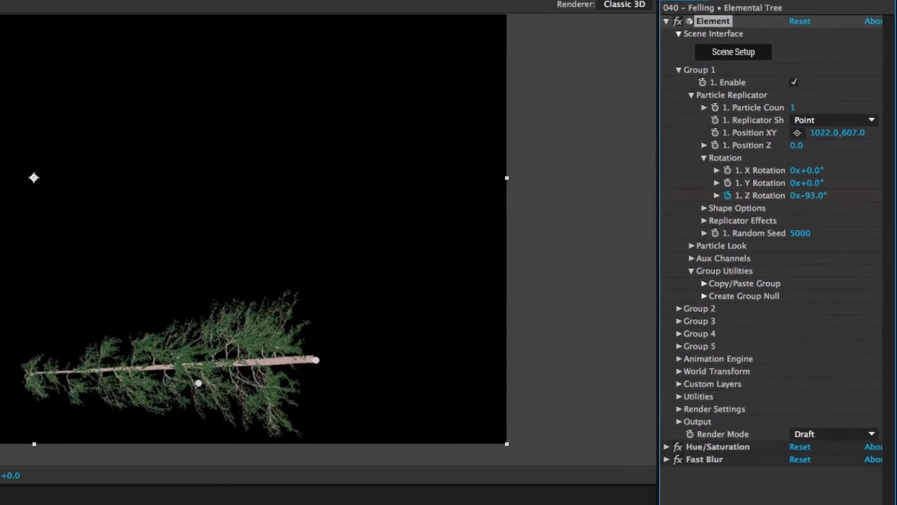
Fit the work area to the span between the two Z Rotation keyframes and preview the tree's fall
left_click(234, 469)
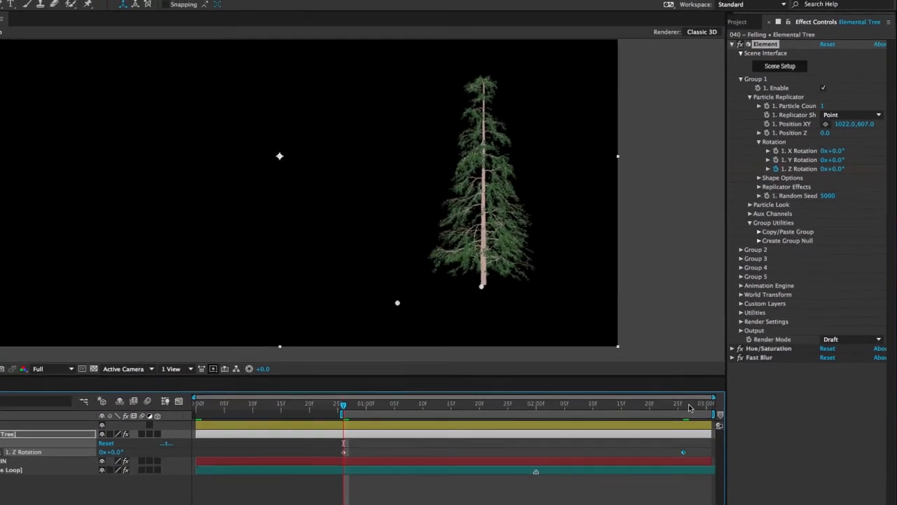
left_click(686, 405)
key("n")
key("space")
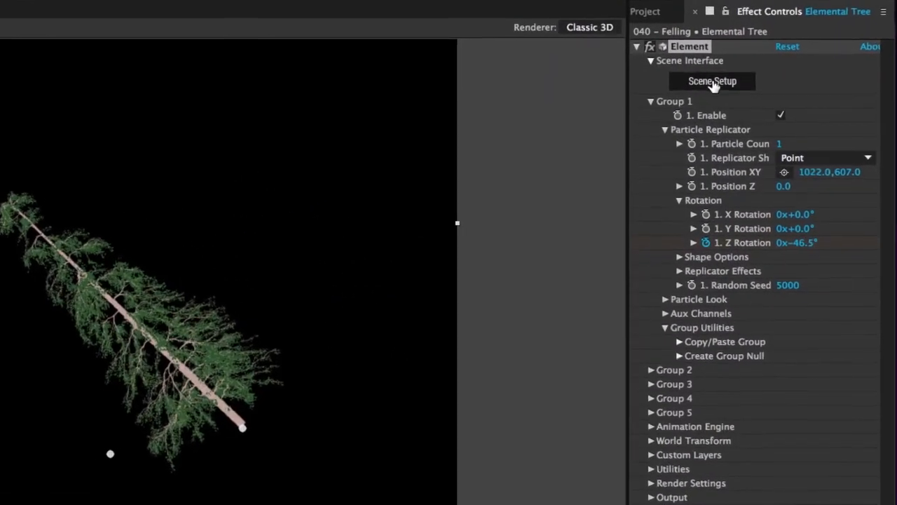
Try Top alignment for the Pine Tree 1 model in Scene Setup, preview the fall, and set the alignment back to Bottom
left_click(712, 80)
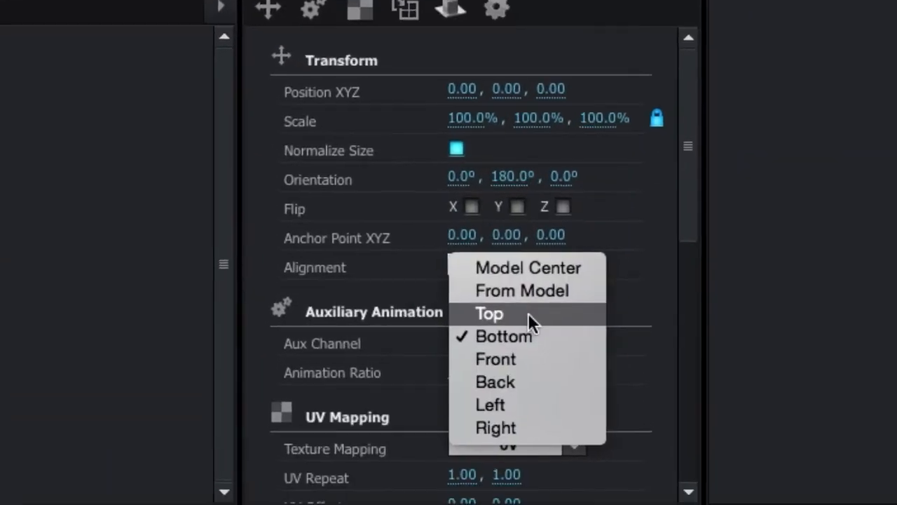
left_click(528, 313)
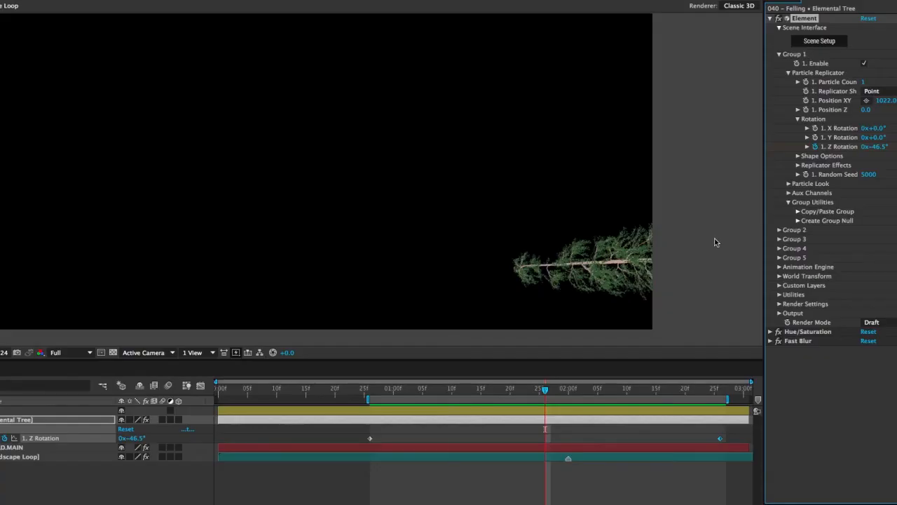
key("space")
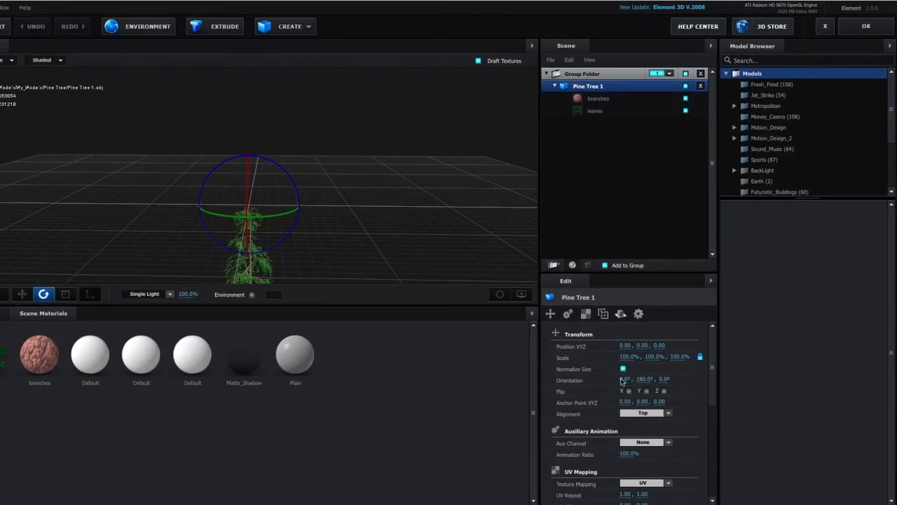
left_click(641, 413)
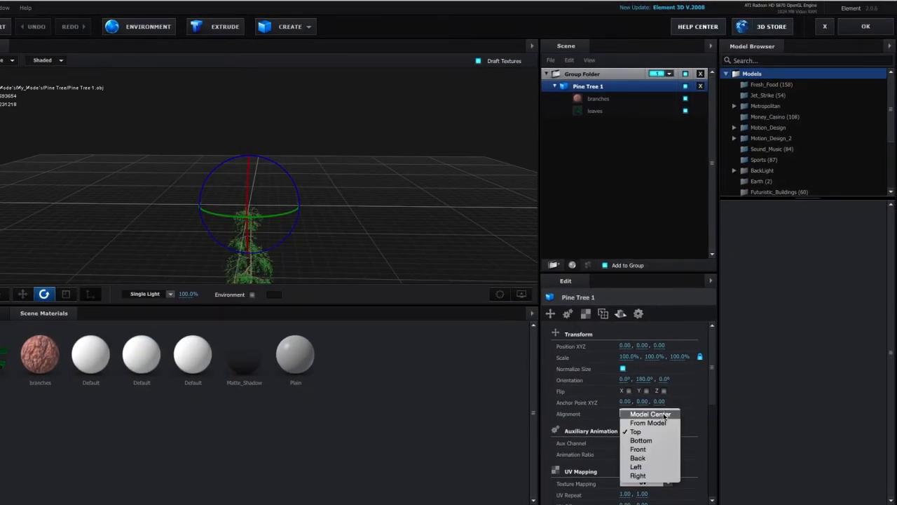
left_click(629, 432)
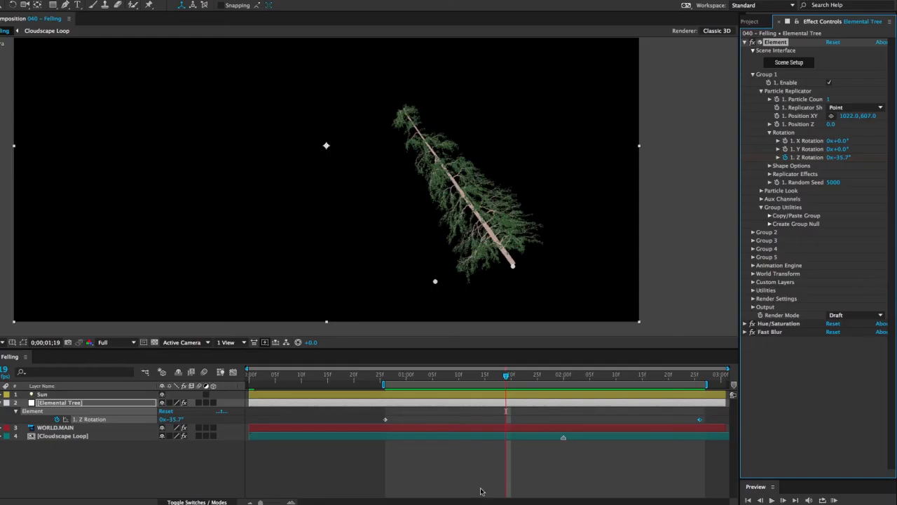
Apply Easy Ease Out to the first Z Rotation keyframe
left_click_drag(488, 377, 701, 417)
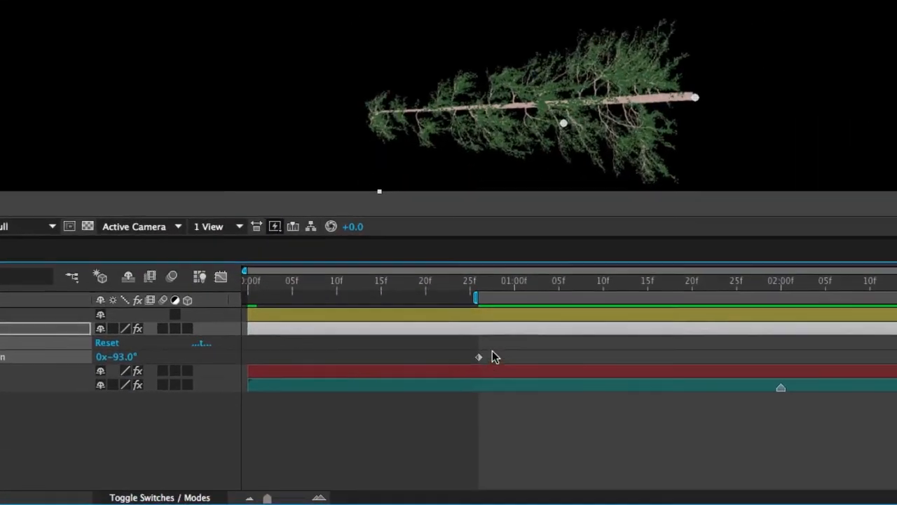
left_click_drag(393, 416, 377, 422)
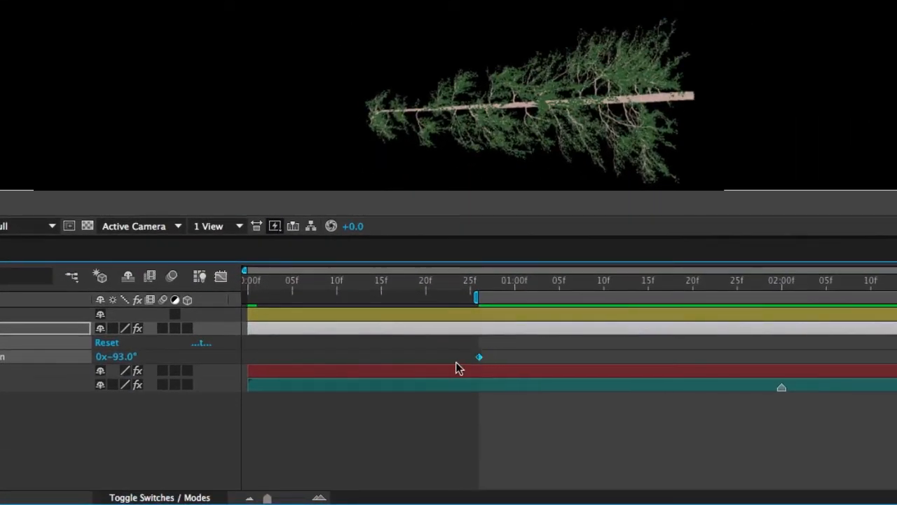
left_click(162, 8)
mouse_move(252, 164)
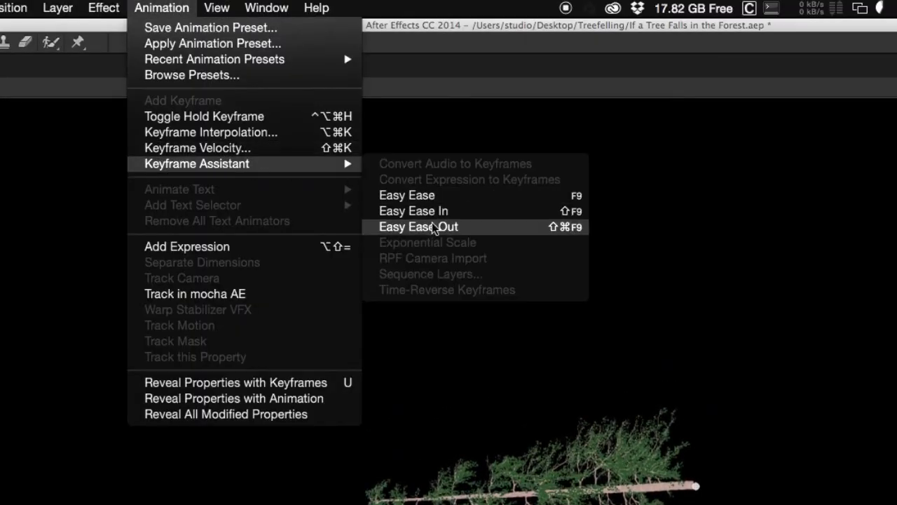
left_click(425, 226)
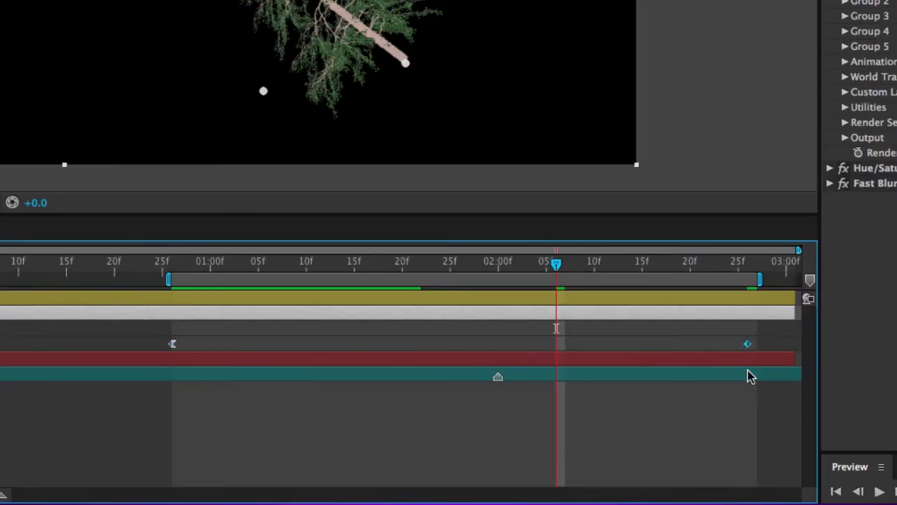
Paste the -93° Z Rotation keyframe at about 2;06, add a -88° rebound keyframe at about 2;15, and preview the fall
key("ctrl+v")
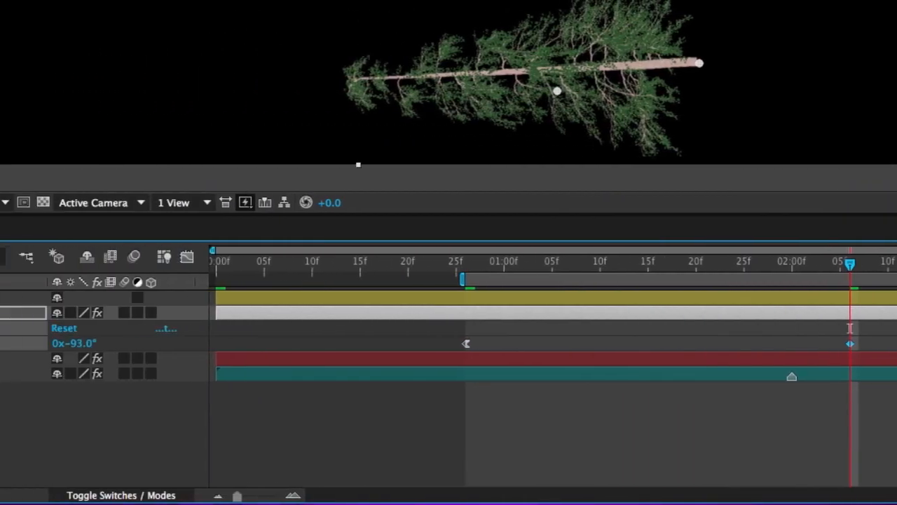
left_click_drag(62, 259, 75, 260)
left_click(76, 261)
type("2.10")
key("Return")
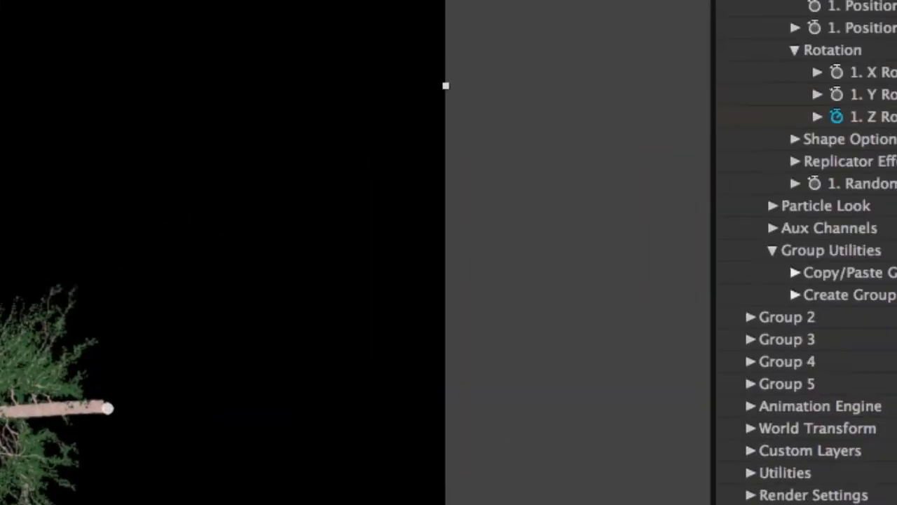
key("Return")
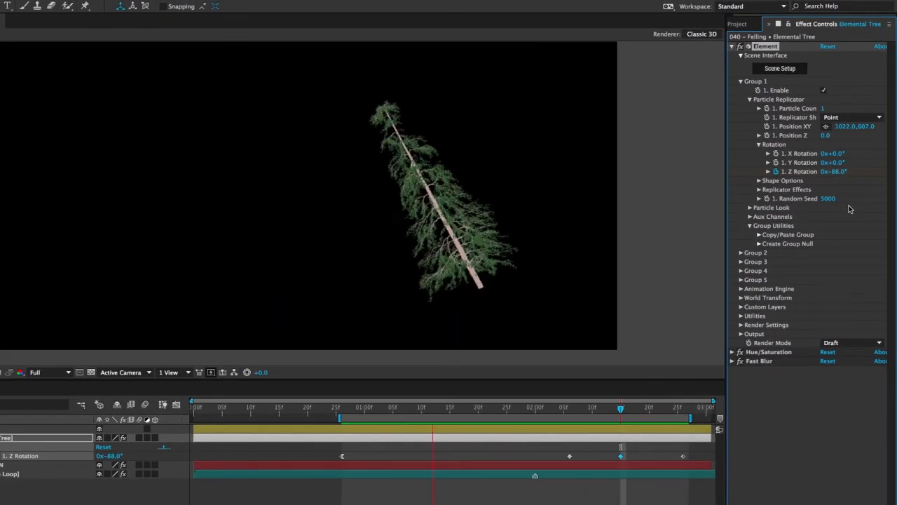
Stop the preview and apply Easy Ease to the Z Rotation keyframe at about 2;06
key("space")
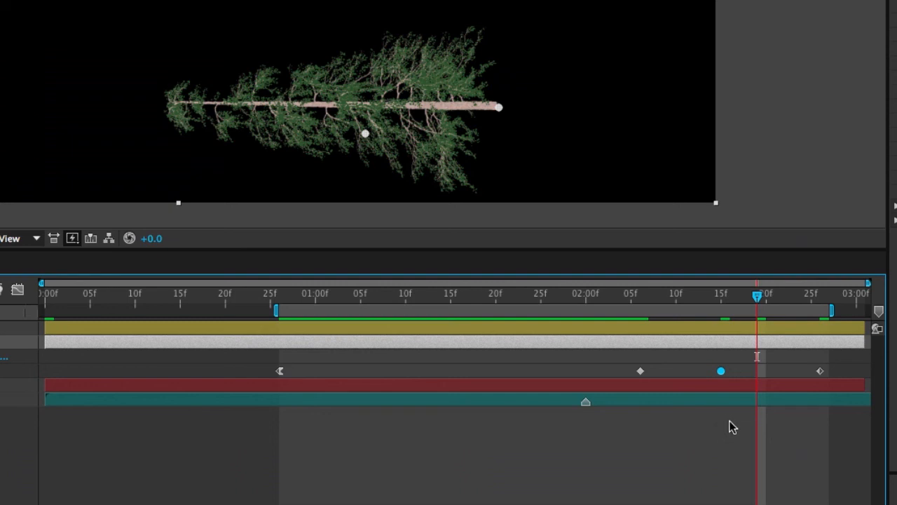
left_click(16, 293)
left_click(15, 295)
left_click_drag(657, 368, 630, 380)
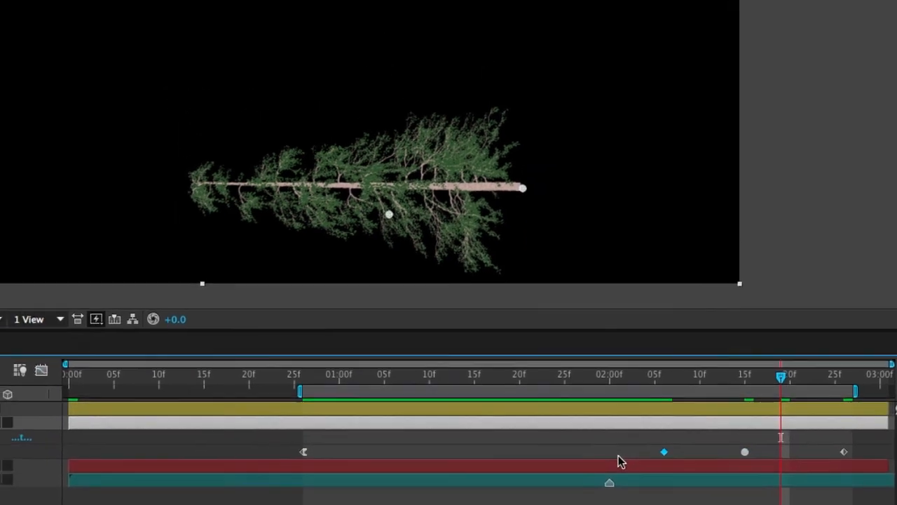
left_click(70, 8)
mouse_move(131, 170)
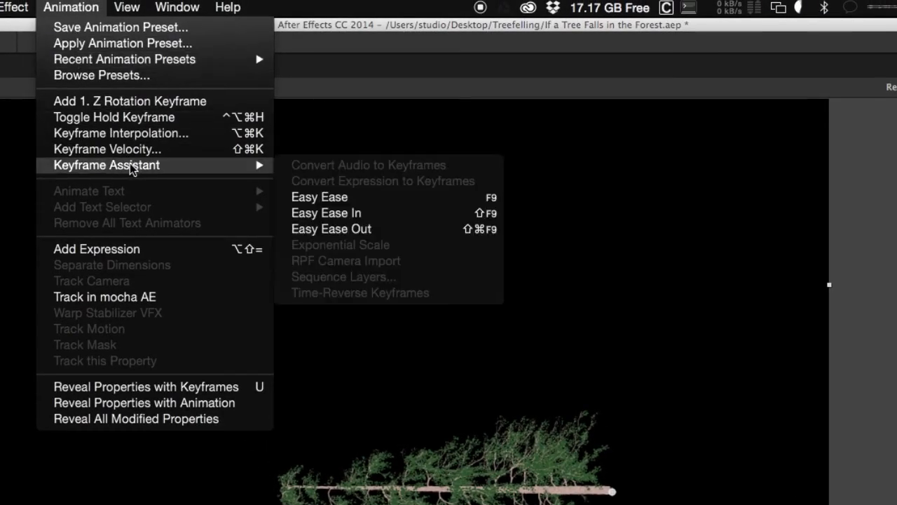
left_click(372, 201)
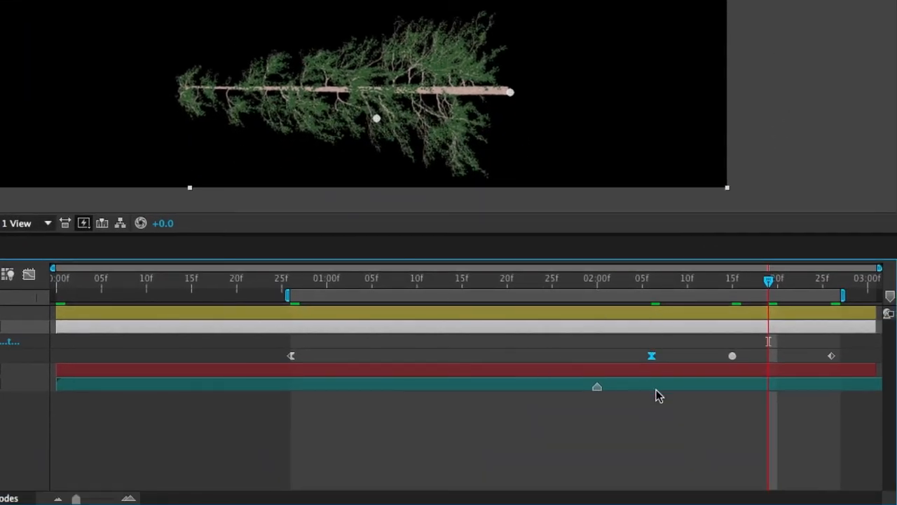
Apply Easy Ease In to the last Z Rotation keyframe at about 2;26
left_click(833, 357)
left_click(71, 7)
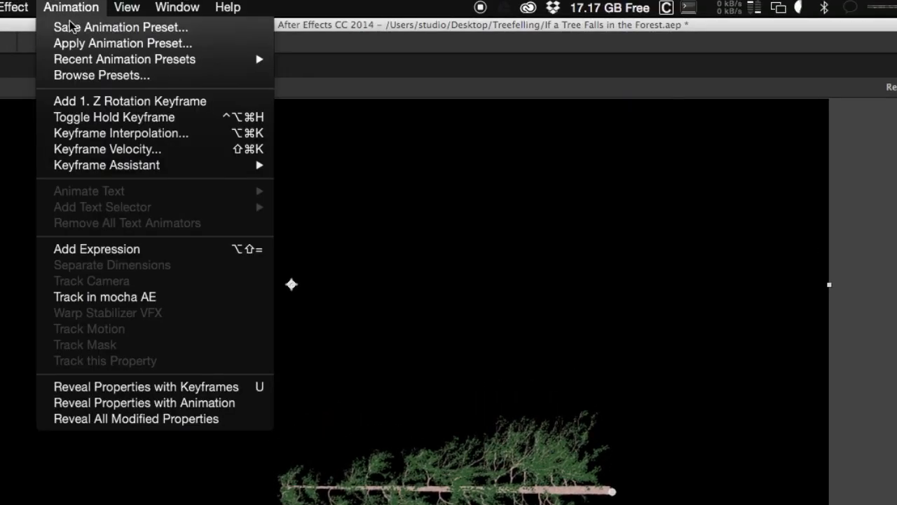
mouse_move(143, 167)
left_click(342, 214)
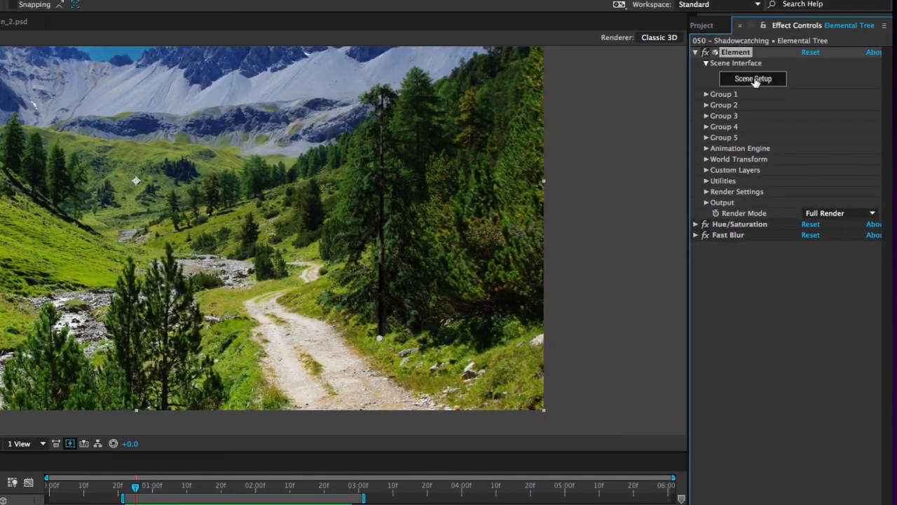
Add a plane to the Elemental Tree layer's Element scene and increase its subdivision segments
left_click(754, 79)
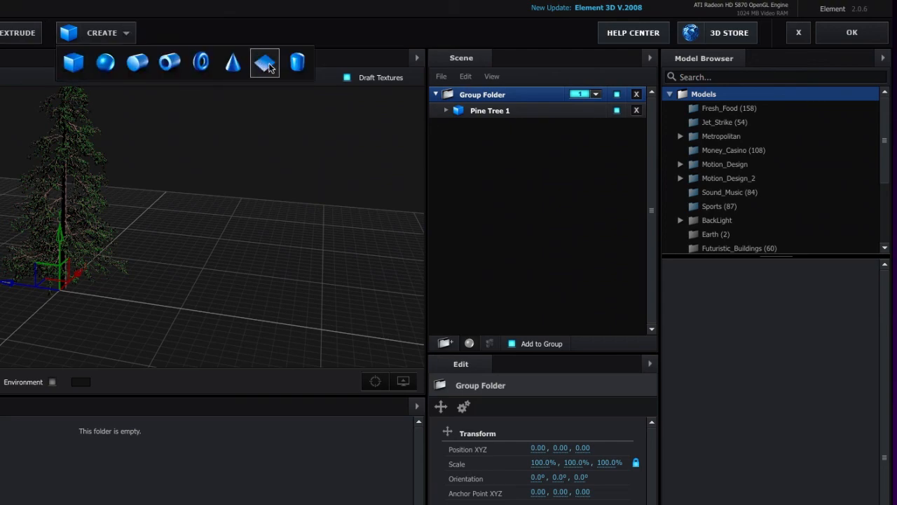
left_click(265, 64)
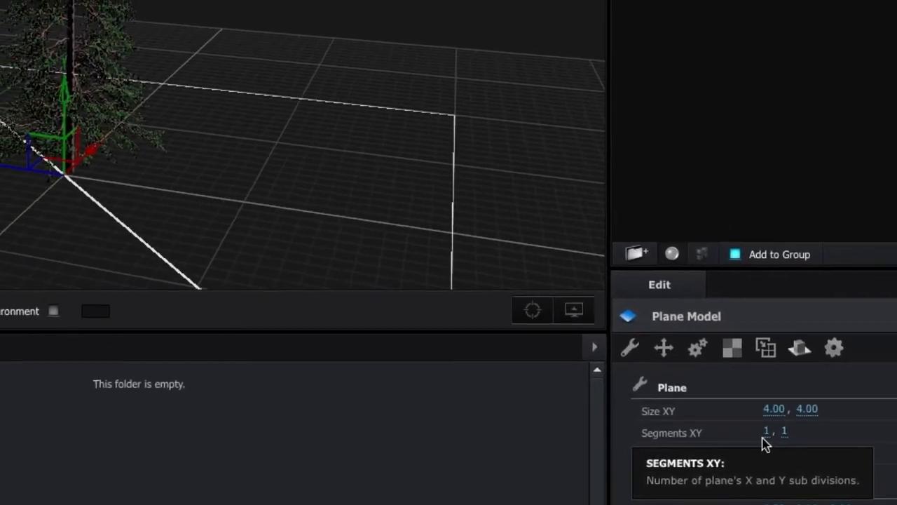
left_click_drag(806, 462, 852, 457)
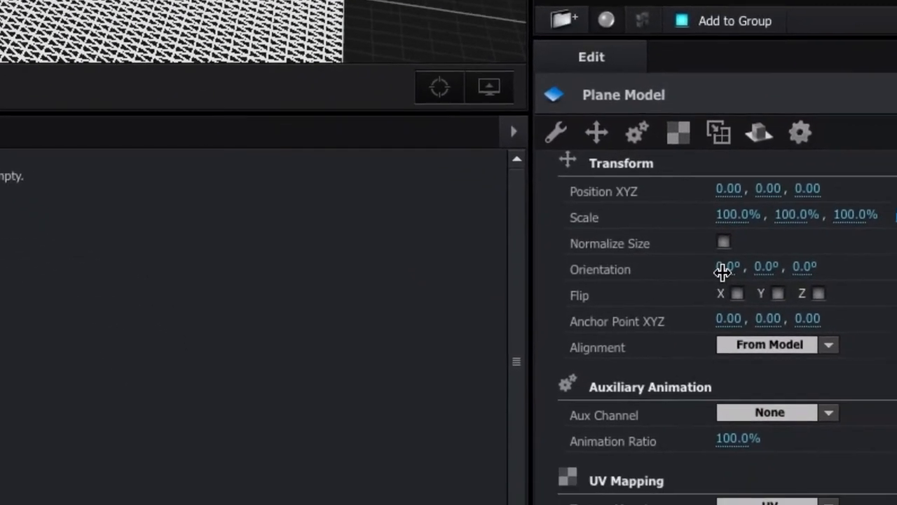
Set the Plane Model's orientation to -3.0°, 0.2° and 8.3° to match the slope of the ground
left_click(788, 369)
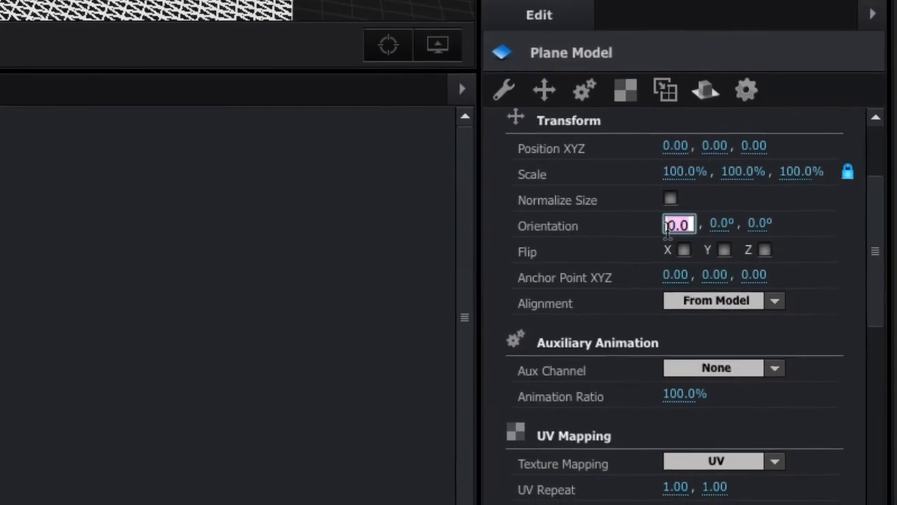
type("-3")
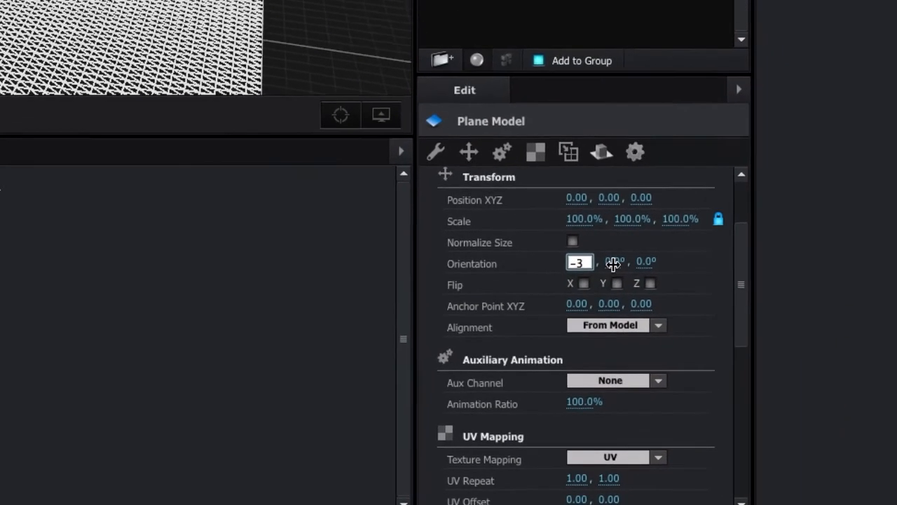
left_click(613, 262)
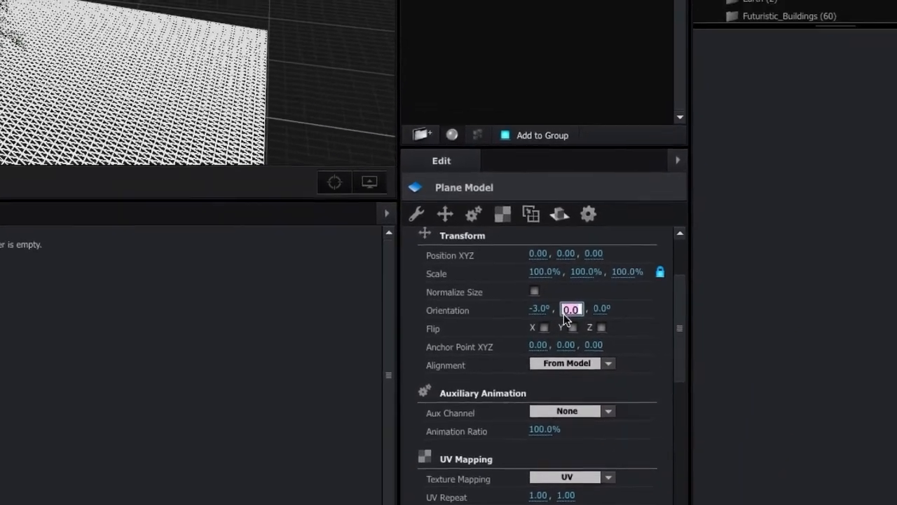
type("0.2")
key("Return")
left_click_drag(590, 322, 585, 326)
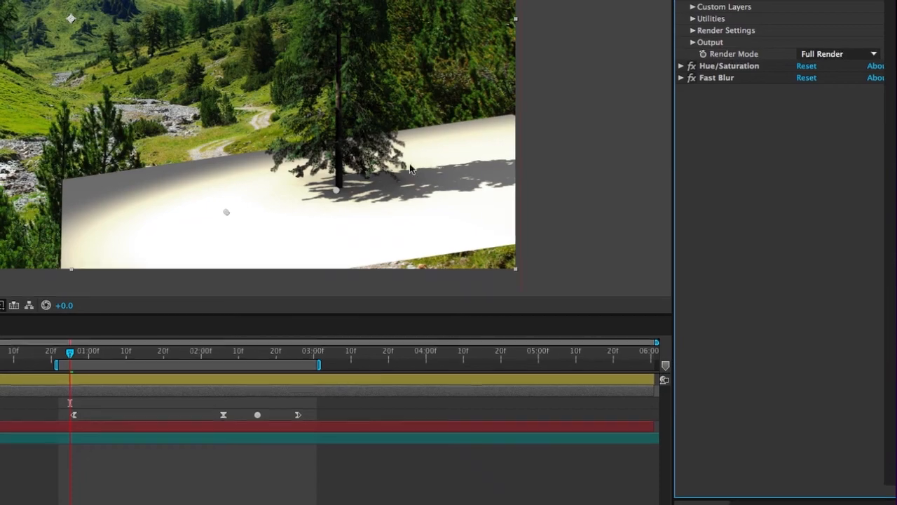
Preview the fall, and move the Plane Model out of the tree's Group Folder into its own group 2
key("KP_0")
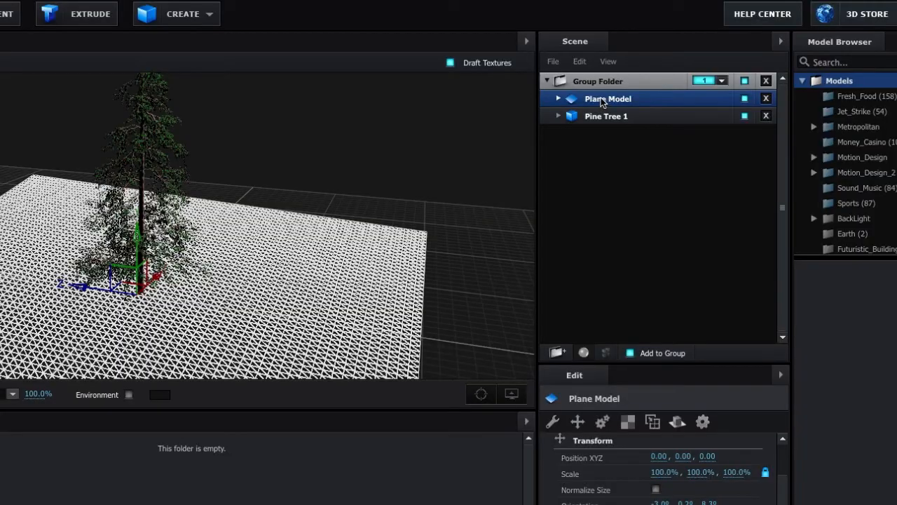
left_click_drag(608, 99, 620, 213)
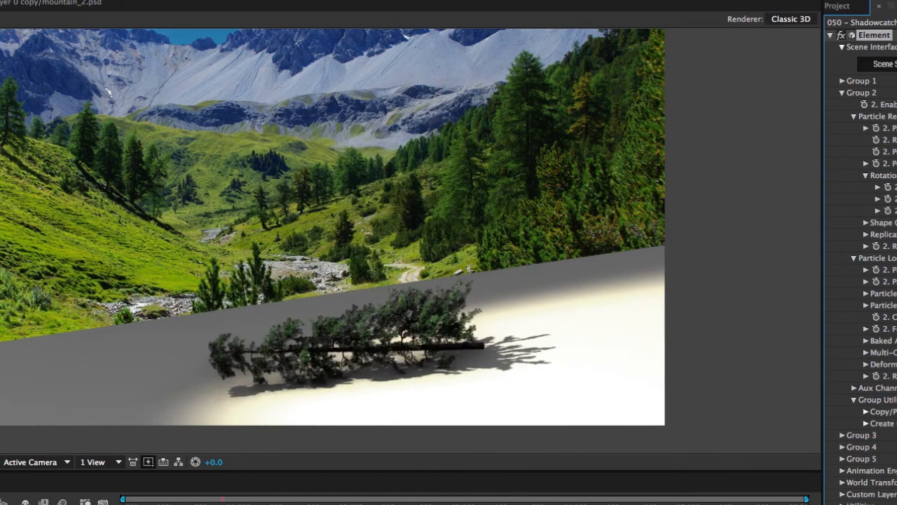
key("space")
Apply the Matte_Shadow material from the Physical presets to the Plane Model in Scene Setup
left_click(885, 64)
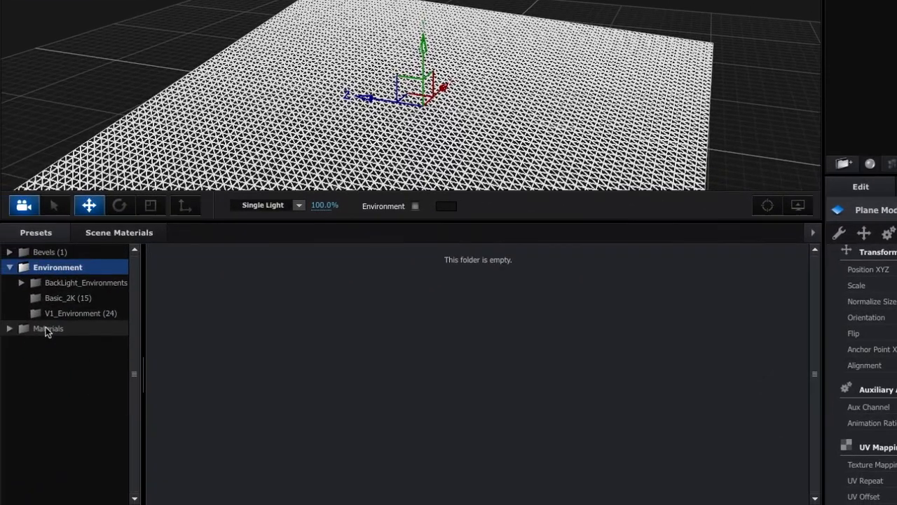
left_click(3, 355)
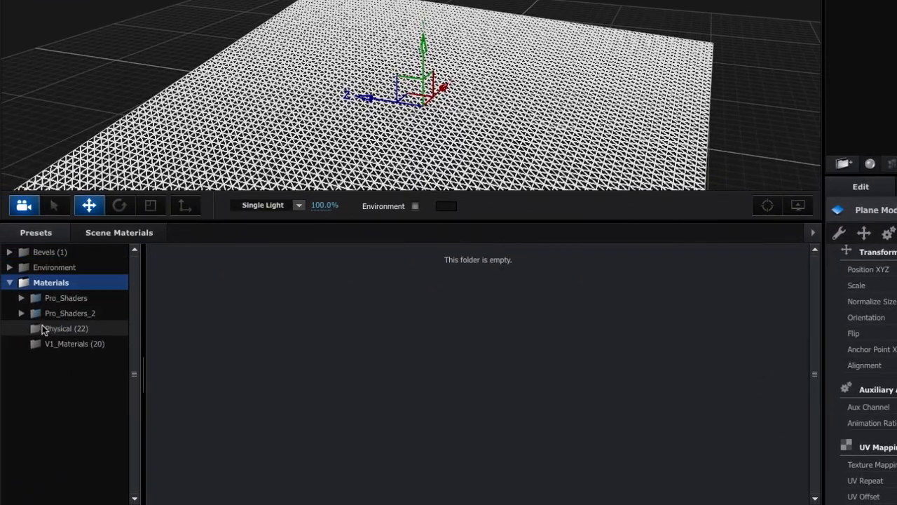
left_click(50, 330)
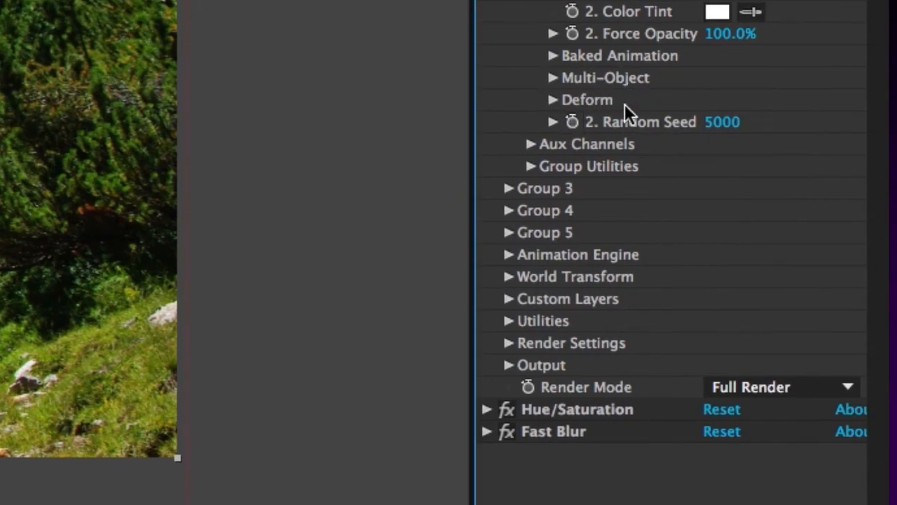
Enable Noise in the Deform settings of Group 2's Particle Look
left_click(551, 99)
left_click(574, 211)
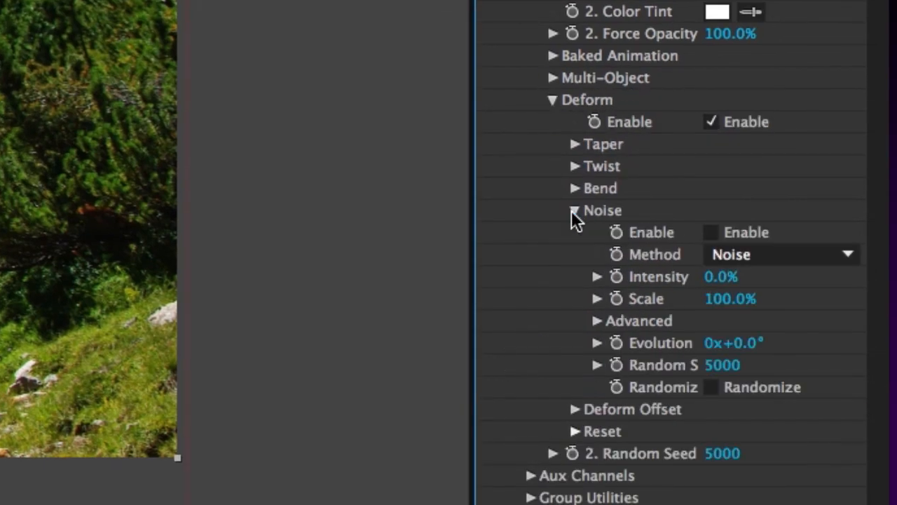
left_click(709, 232)
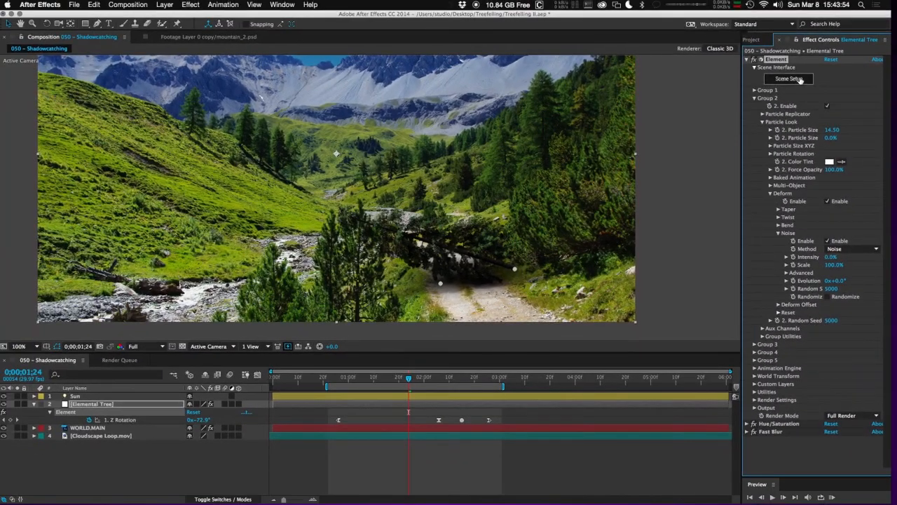
Apply the Paint_Red material from the Physical presets to the Plane Model and set Group 2's Noise Intensity to 10%
left_click(790, 79)
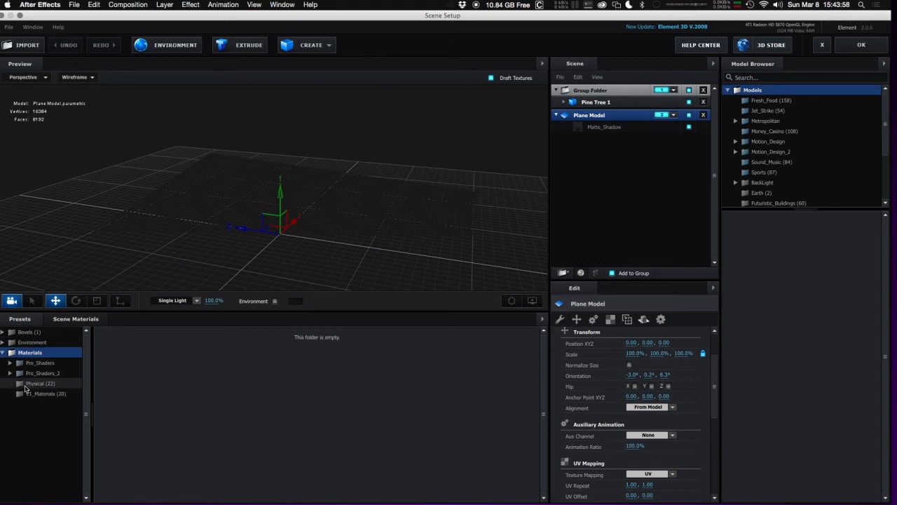
left_click(31, 384)
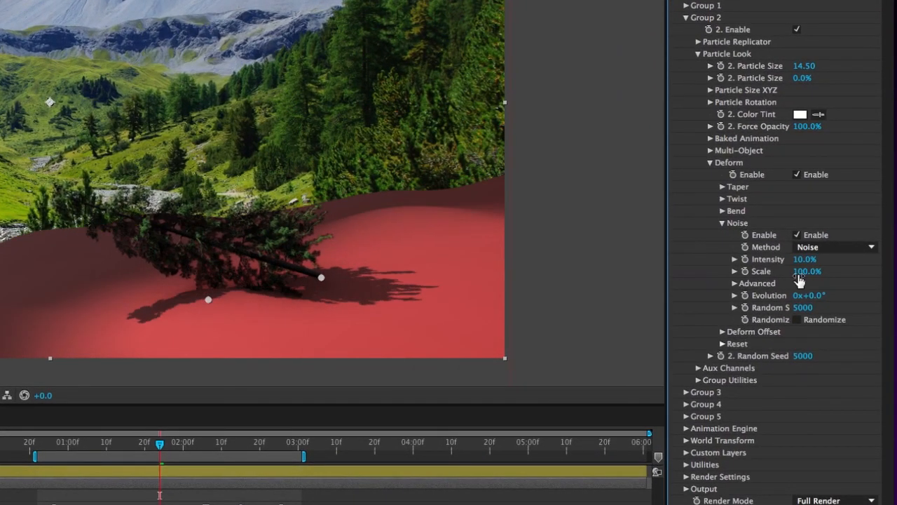
type("0")
key("Return")
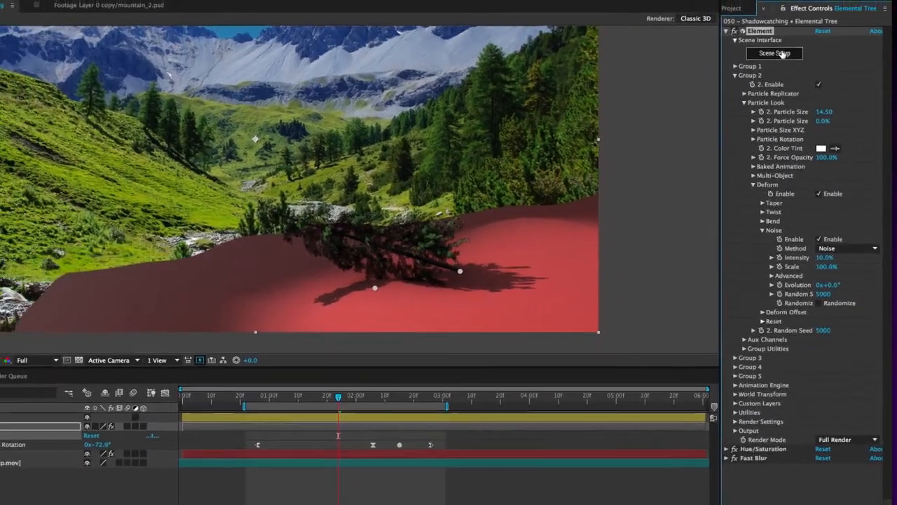
Replace the Plane Model's Paint_Red material with Matte_Shadow from the Physical presets
left_click(782, 54)
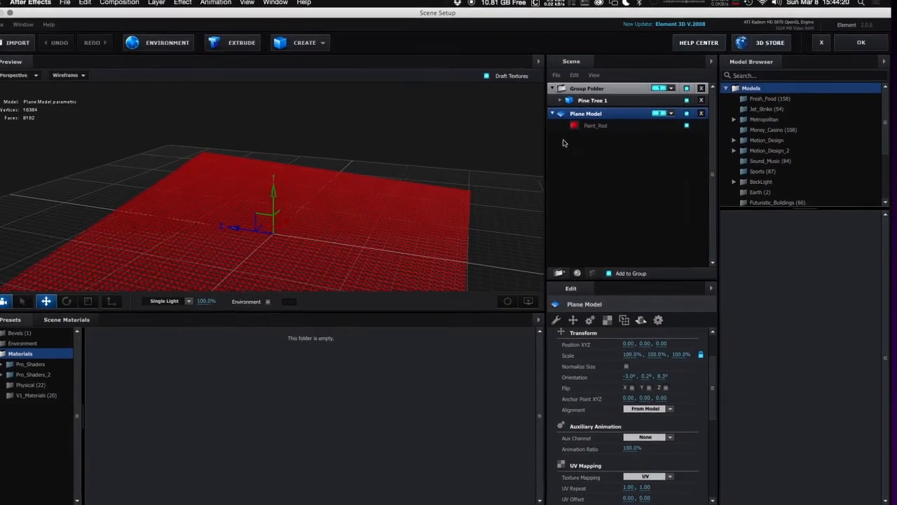
left_click(591, 127)
left_click(36, 383)
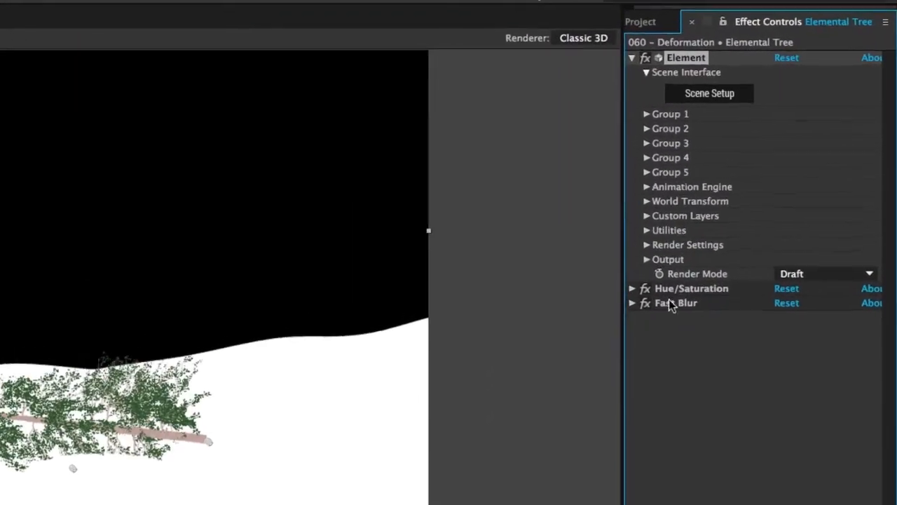
Enable Bend deformation for Group 1, try Bend Angles up to 343° on the X axis, and undo the trial bend
left_click(646, 114)
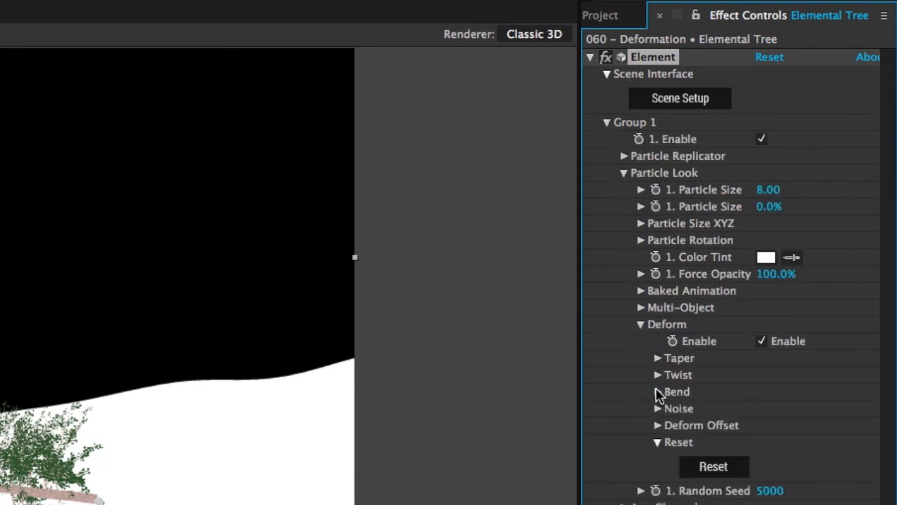
left_click(761, 408)
left_click_drag(779, 443, 871, 443)
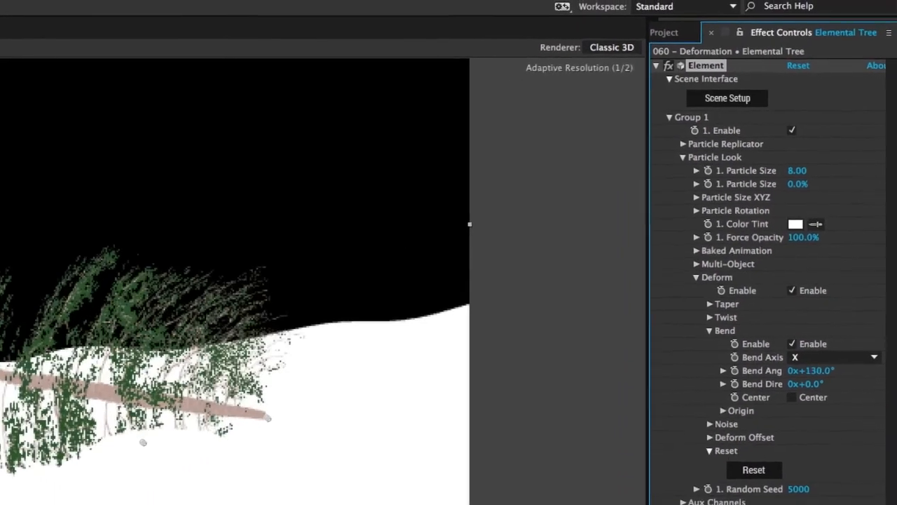
left_click_drag(813, 370, 849, 400)
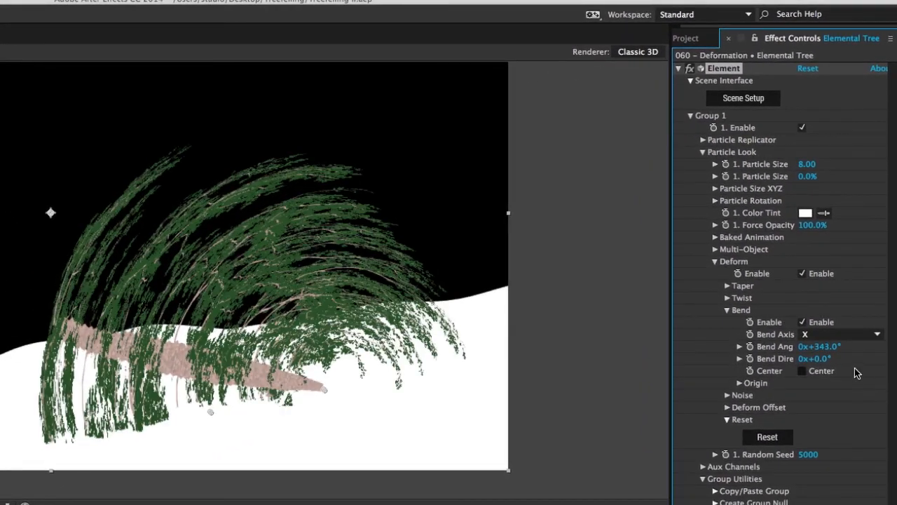
key("super+z")
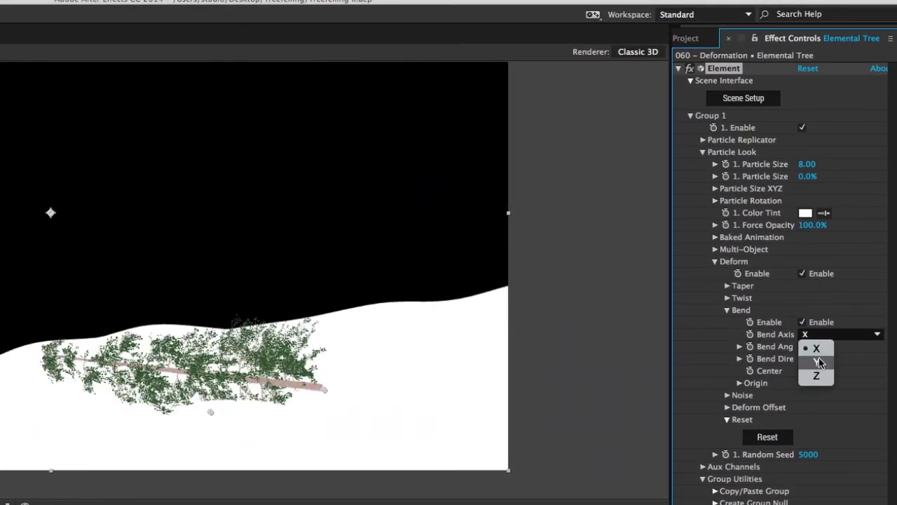
Switch Group 1's Bend Axis to Y, try out a Bend Angle, and undo the trial bend
left_click_drag(821, 354, 844, 353)
key("super+z")
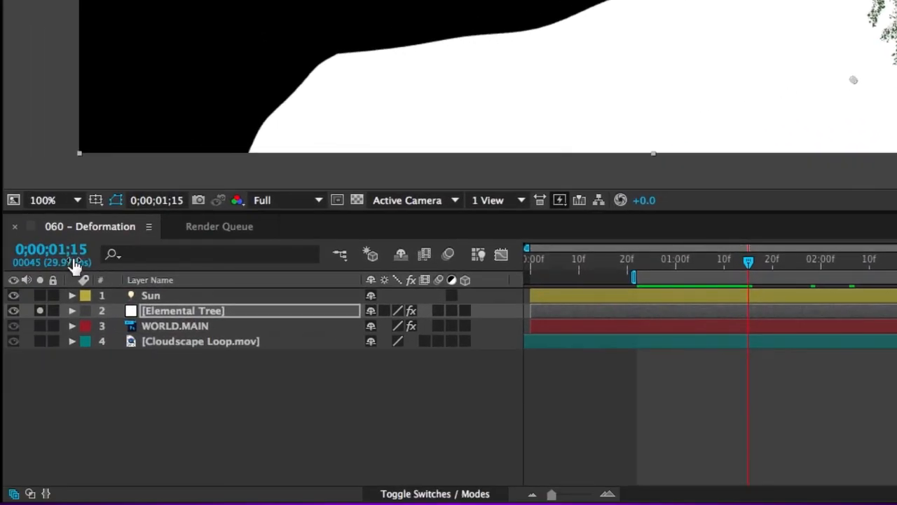
Go to 0;00;02;06 and keyframe a new Bend Angle for the tree in Group 1
left_click(65, 251)
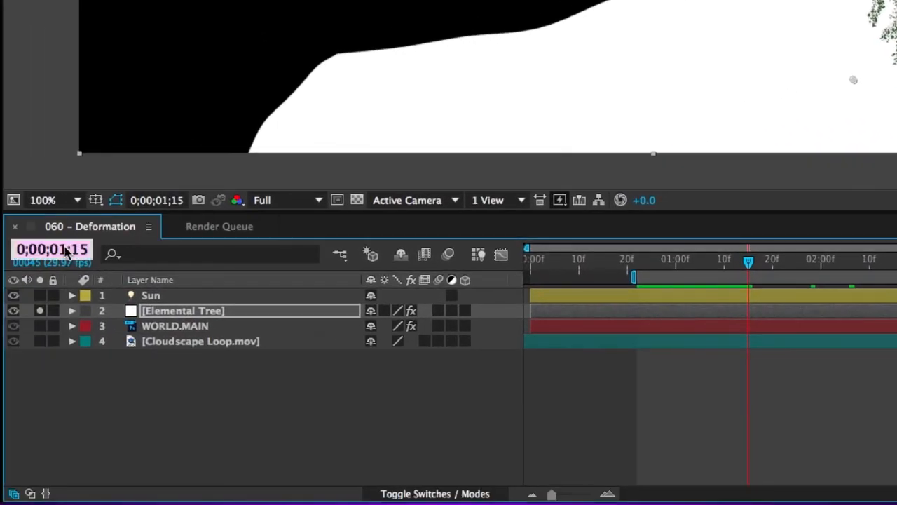
key("Return")
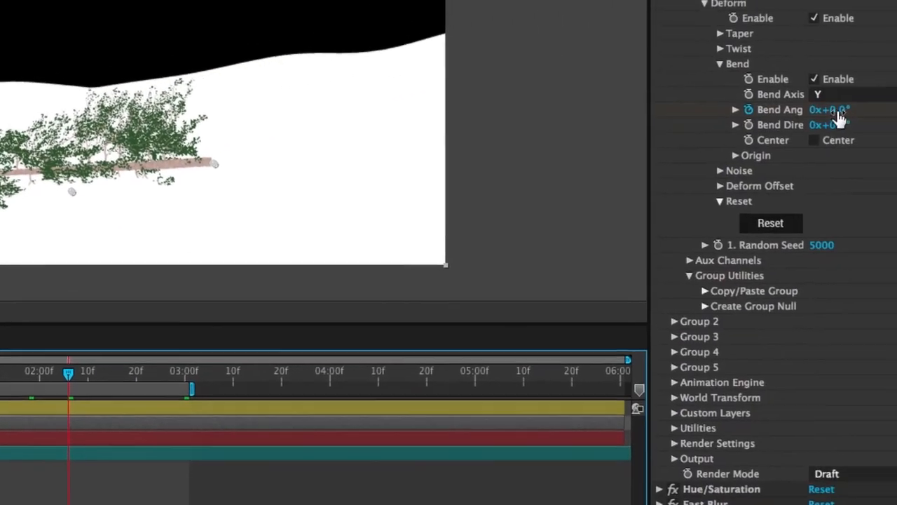
left_click(790, 117)
type("0")
key("Return")
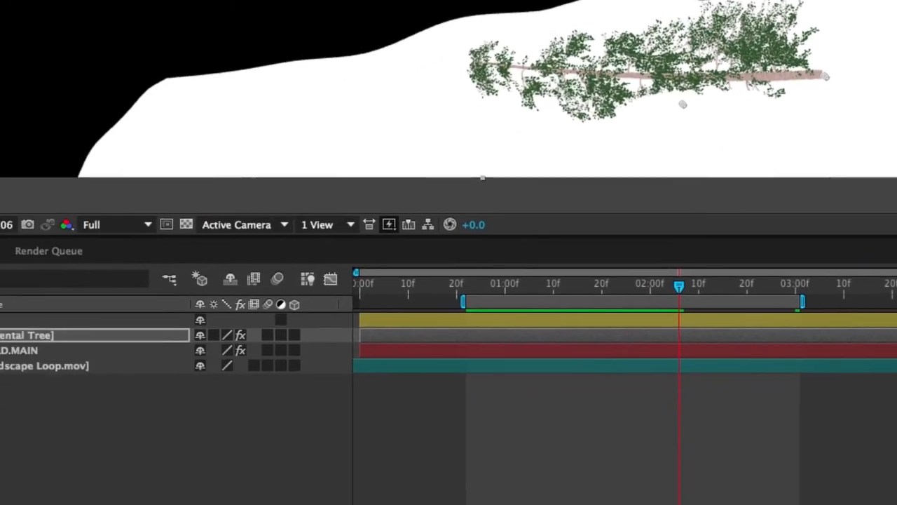
Go to 3;00 and add a Bend Angle keyframe of 0° for the tree
left_click(53, 250)
type("3.")
key("Return")
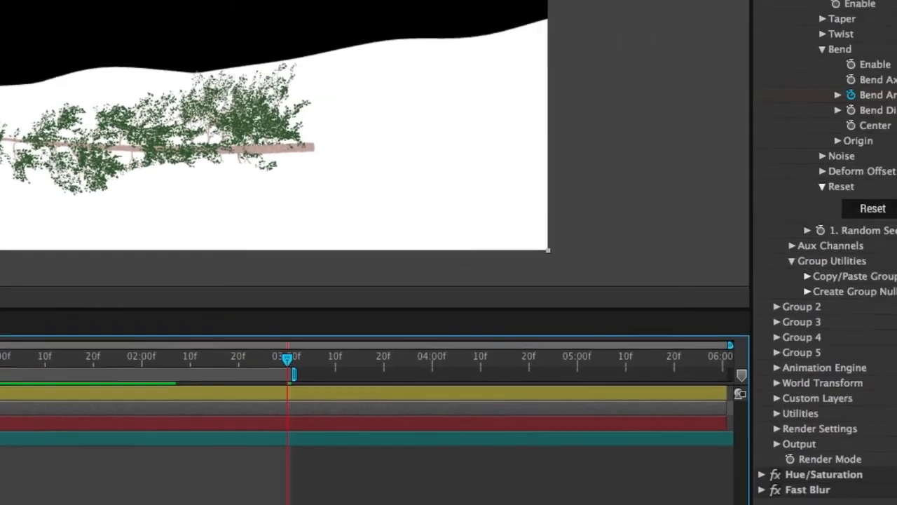
left_click(788, 117)
type("0")
key("Return")
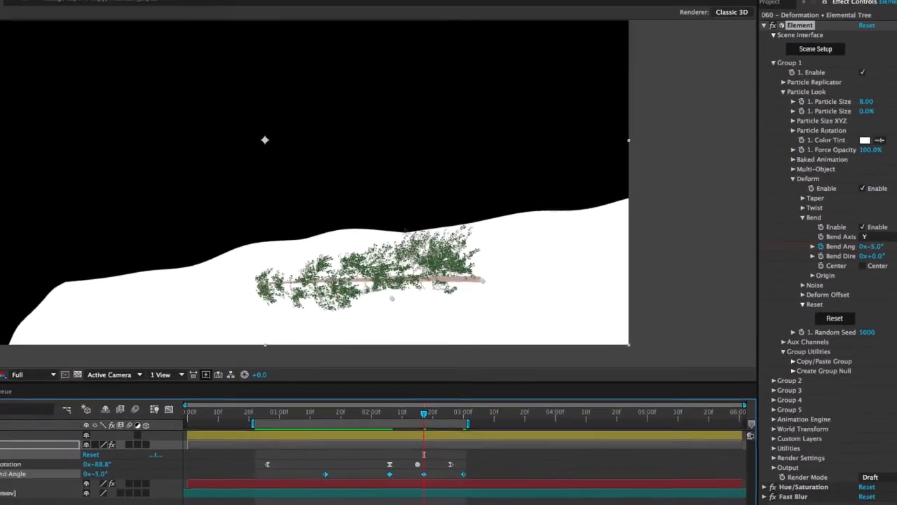
Apply Easy Ease to the tree's Bend Angle keyframes and preview the falling animation
left_click(160, 2)
mouse_move(203, 72)
left_click(341, 91)
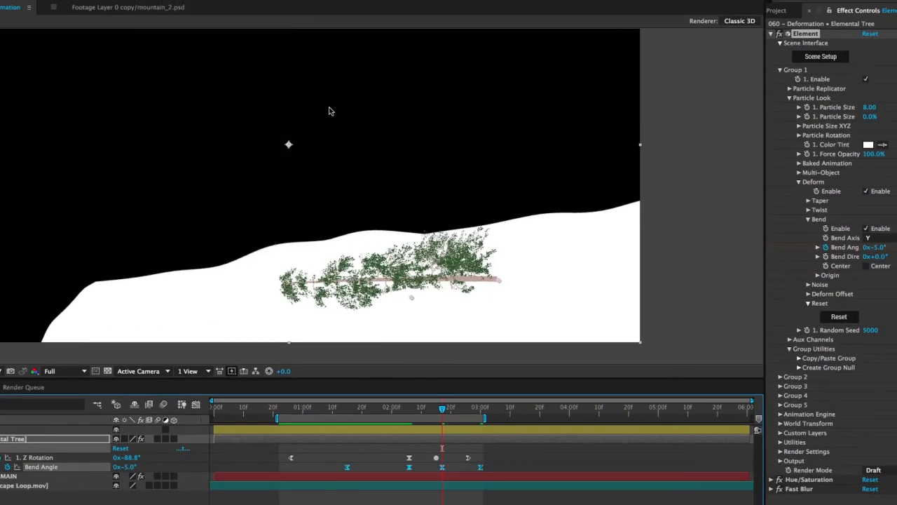
key("KP_0")
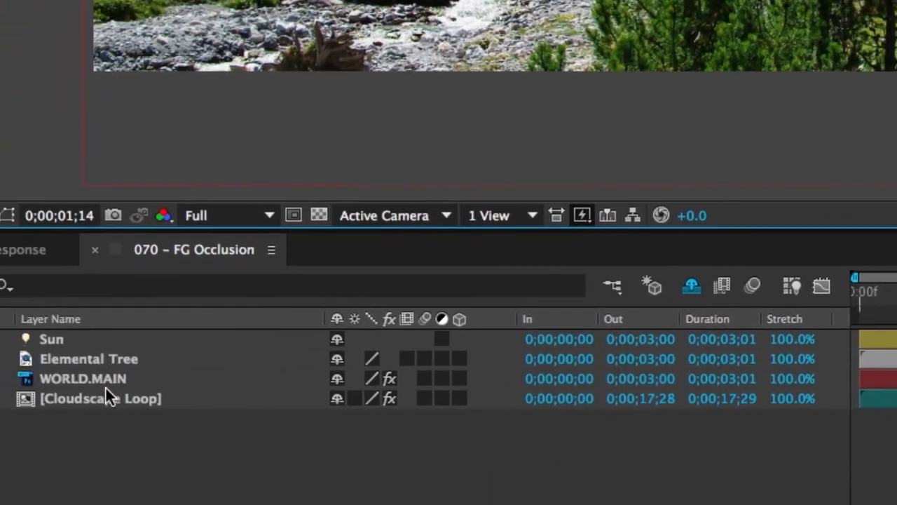
Duplicate the WORLD.MAIN layer in the 070 - FG Occlusion comp and rename the copy WORLD.FOREGROUND
left_click(200, 312)
key("ctrl+d")
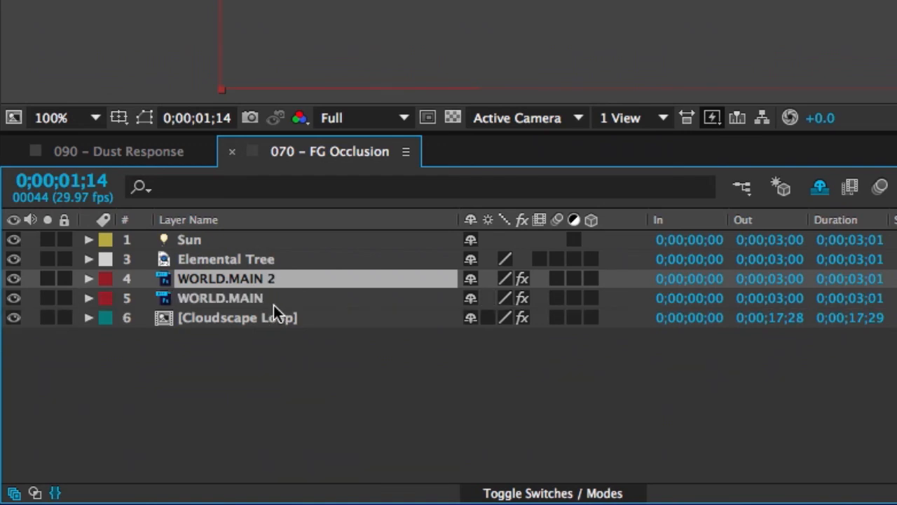
key("Return")
type("WORLD.F")
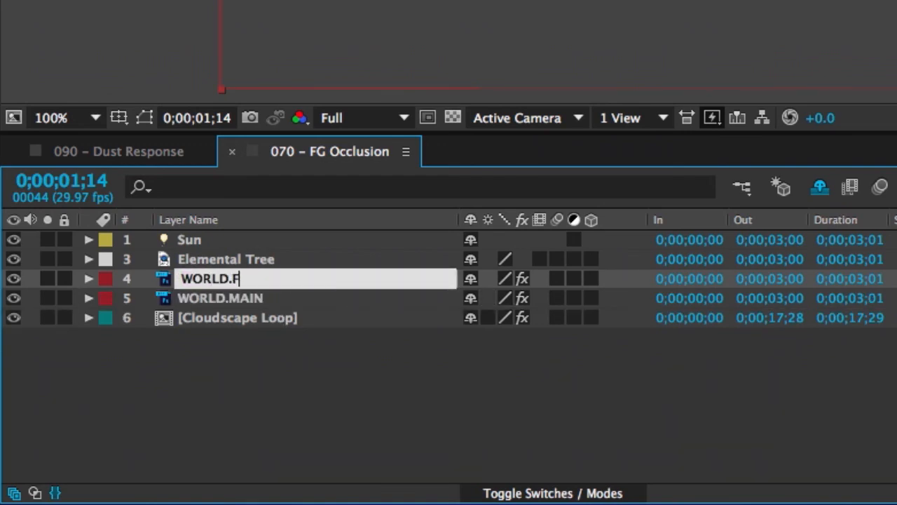
type("OREGROUND")
Apply the Extract keying effect to WORLD.FOREGROUND and lower its White Point to 85 to isolate the dark pines
left_click(68, 9)
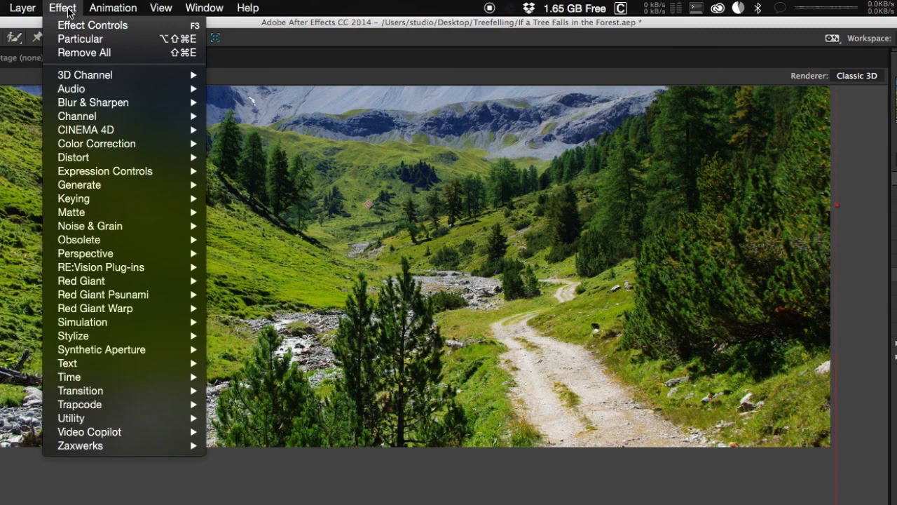
mouse_move(110, 203)
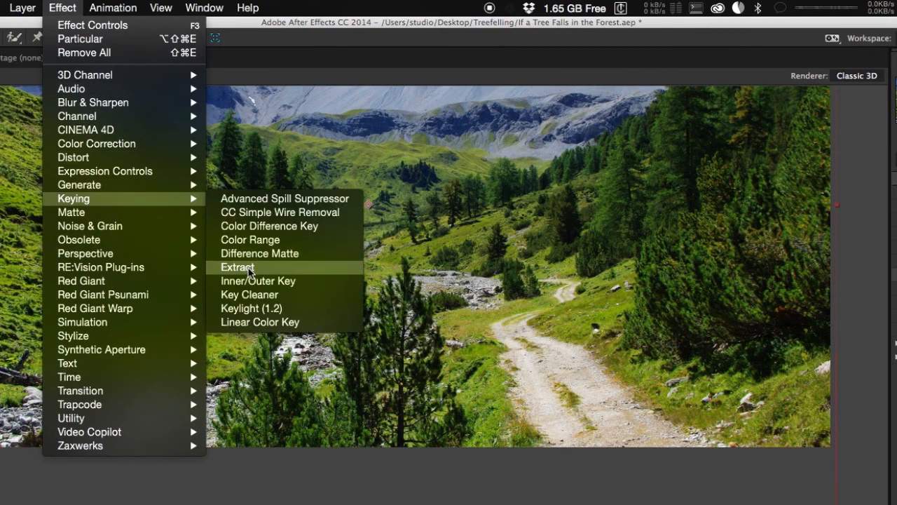
left_click(251, 261)
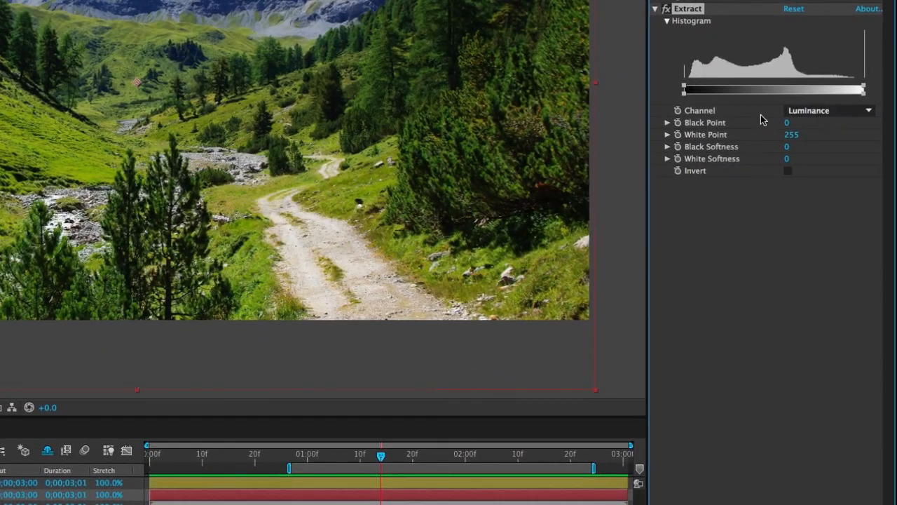
left_click_drag(791, 140, 674, 136)
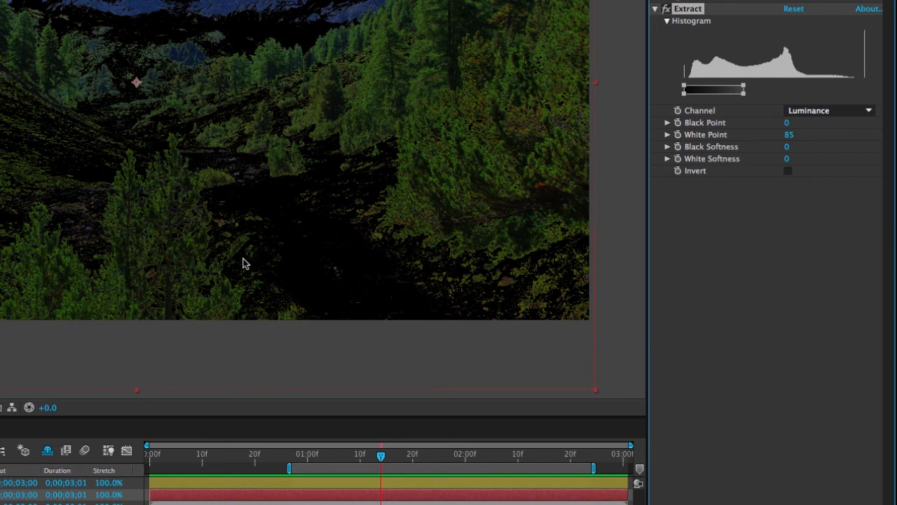
With Extract temporarily off, draw a RotoBezier mask around the foreground pines on WORLD.FOREGROUND, extending below the frame, and hide the mask outline
left_click(667, 9)
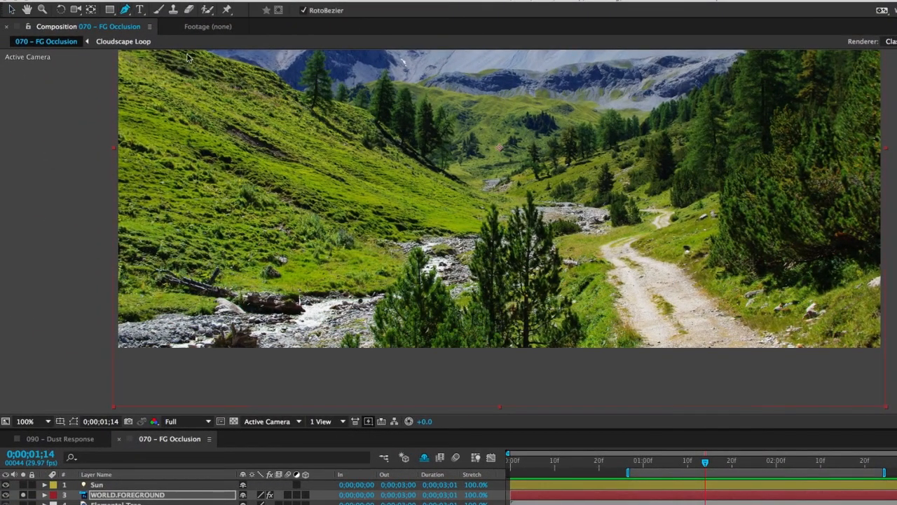
scroll(593, 356, "up", 1)
left_click_drag(606, 346, 463, 142)
scroll(565, 267, "up", 1)
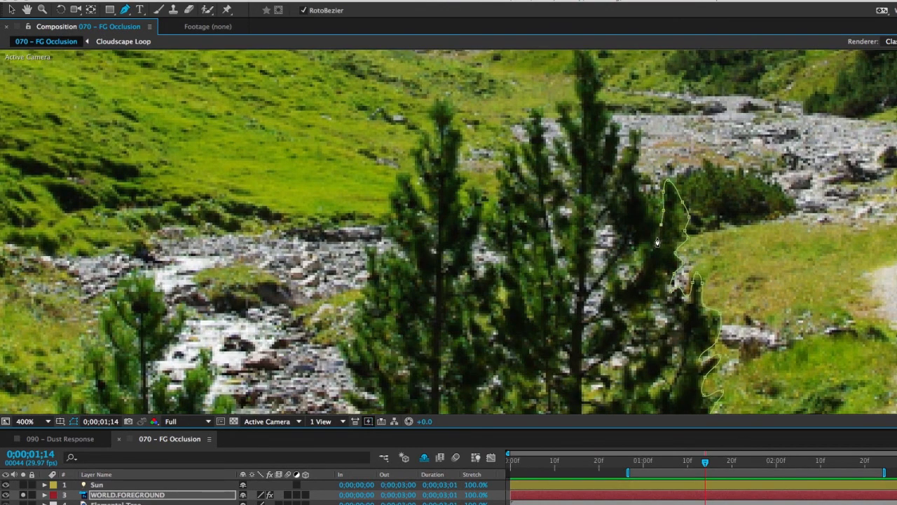
scroll(651, 252, "up", 1)
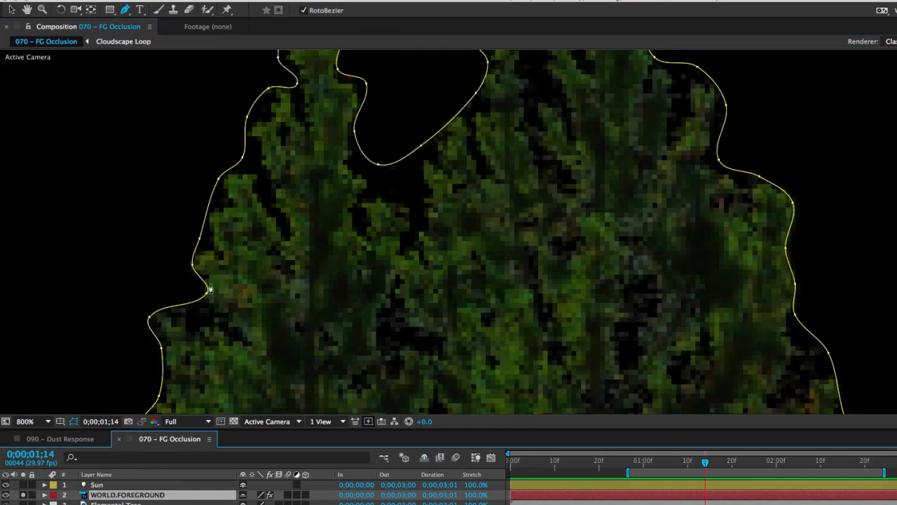
scroll(228, 284, "down", 1)
left_click_drag(350, 304, 472, 215)
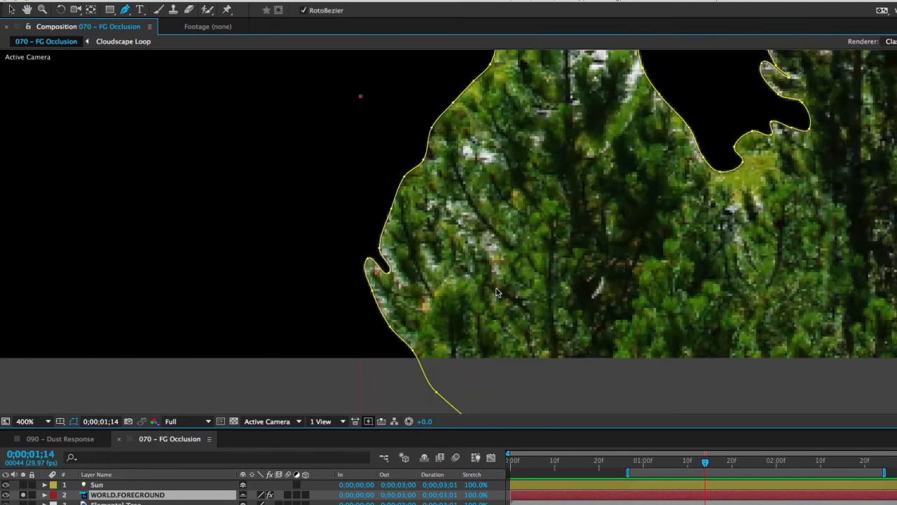
scroll(464, 233, "down", 1)
left_click_drag(546, 241, 379, 306)
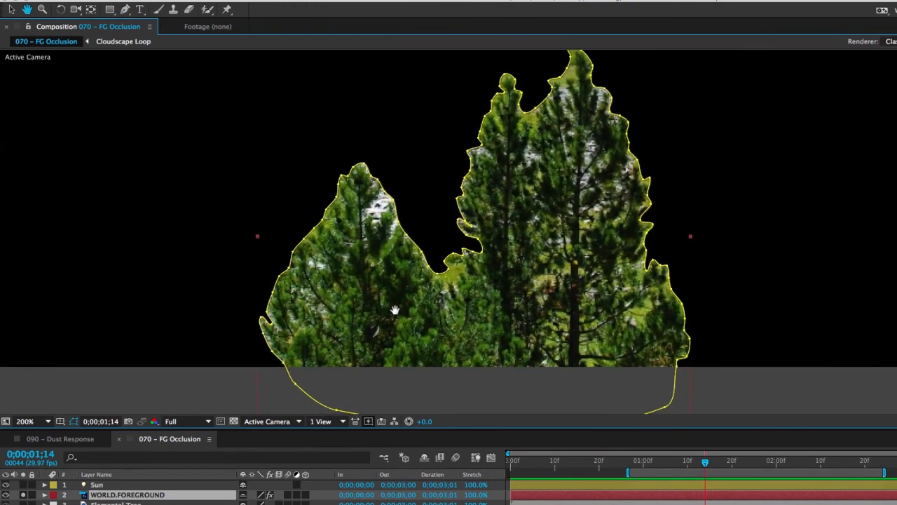
key("g")
left_click(73, 421)
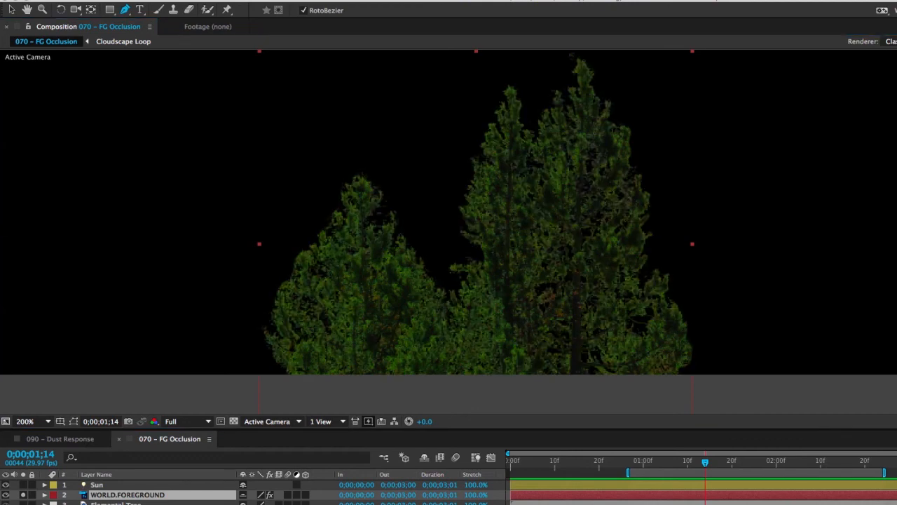
key("comma")
left_click_drag(79, 375, 69, 492)
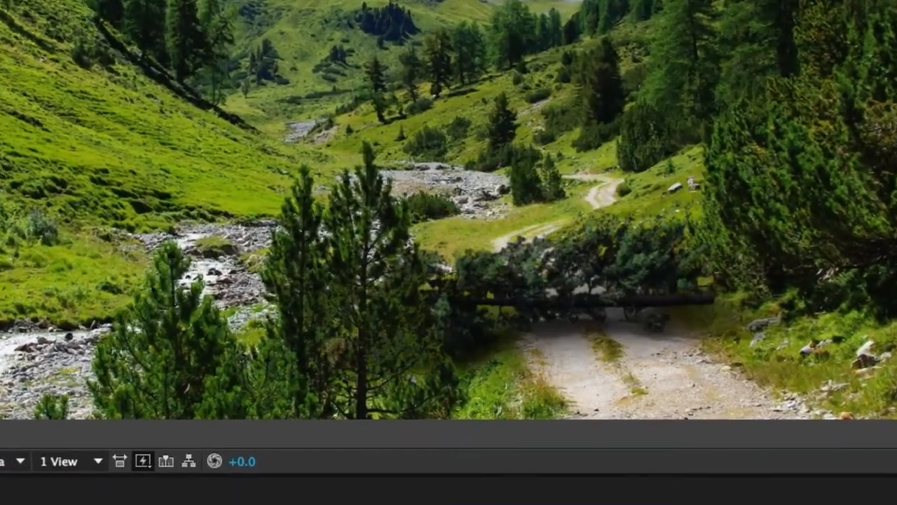
Create a 1280 x 720 solid named Particular LEAVING.LEAVES in 080 - Leaving Leaves and apply the Particular effect to it
key("super+y")
type("Particular LEAVING")
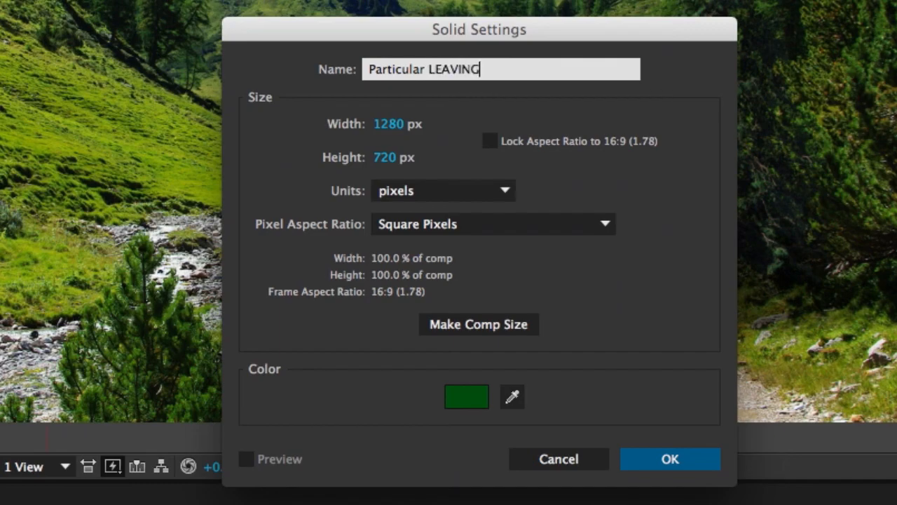
key("Return")
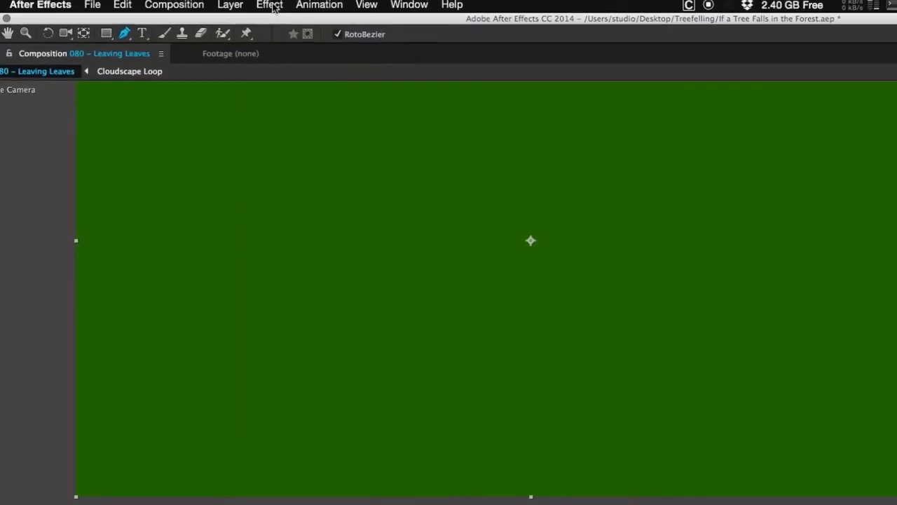
left_click(272, 7)
mouse_move(334, 399)
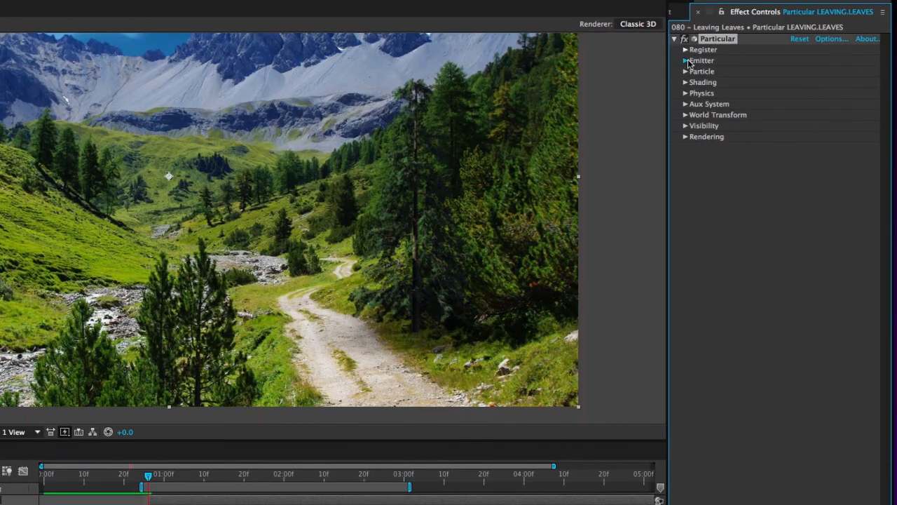
Place Particular's emitter midway up the standing pine's trunk at about 1025, 420 and set Particles/sec to 1600
left_click(685, 61)
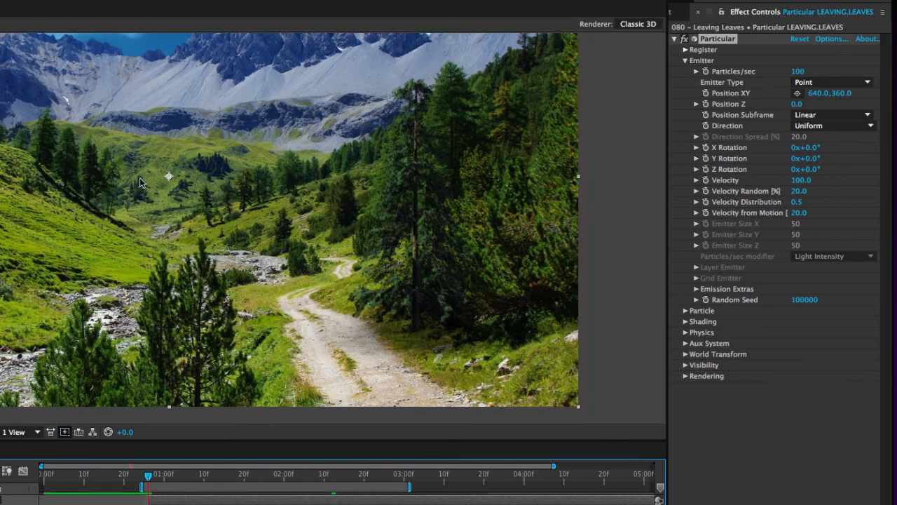
left_click_drag(168, 176, 372, 206)
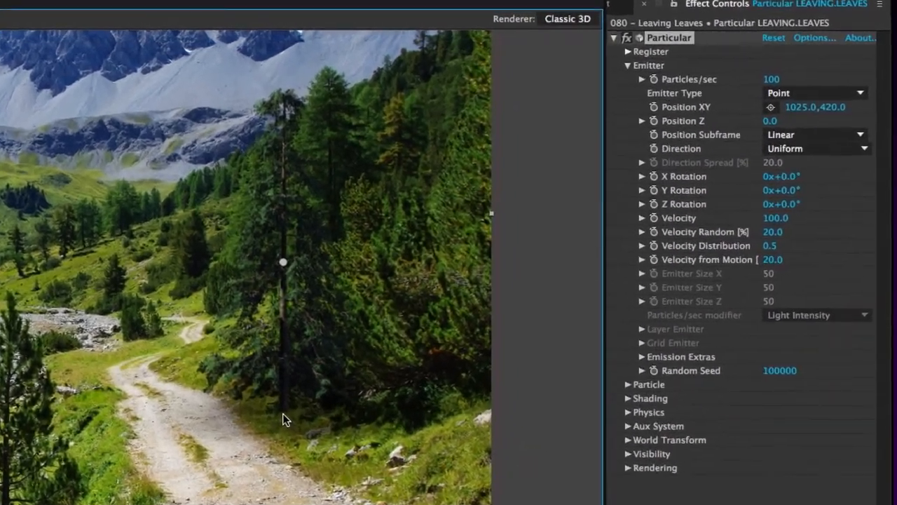
left_click(797, 71)
type("160")
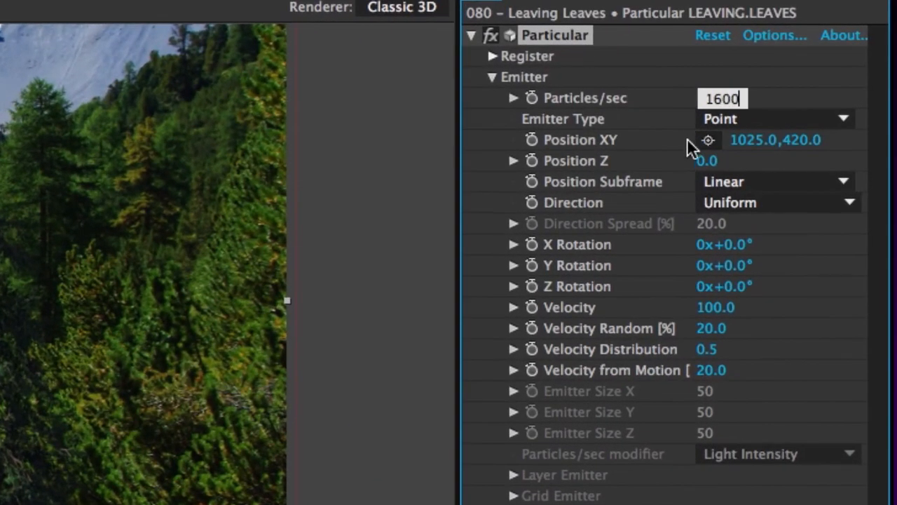
Set the Emitter Type to Sphere and stretch it along the trunk with an Emitter Size Y of 400
left_click(750, 117)
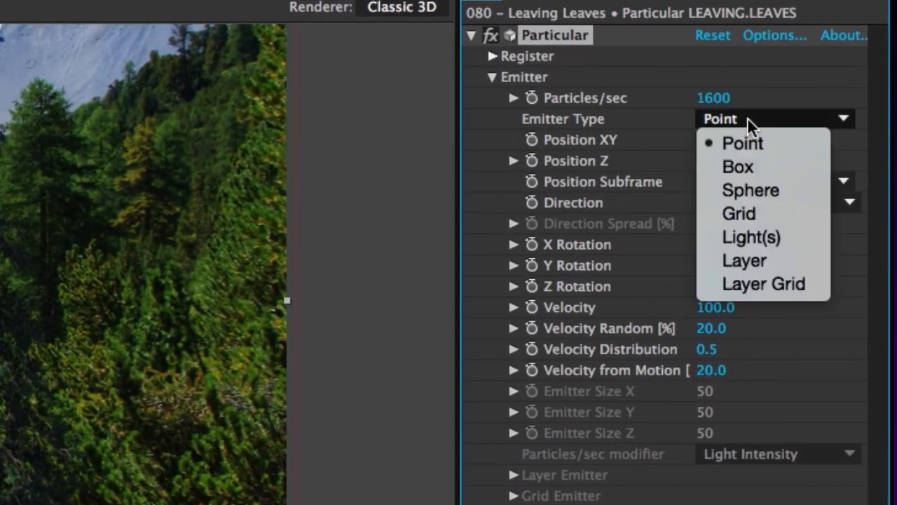
left_click(724, 188)
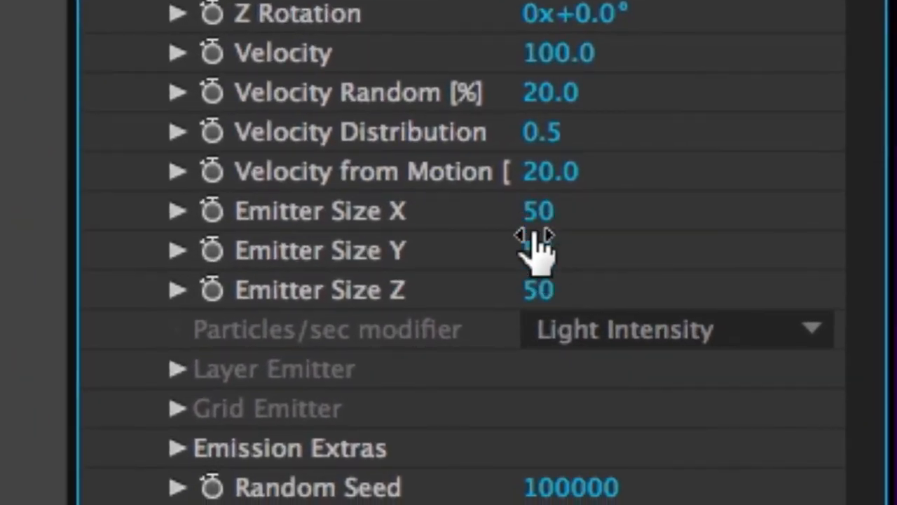
left_click_drag(538, 250, 827, 255)
left_click(577, 260)
type("400")
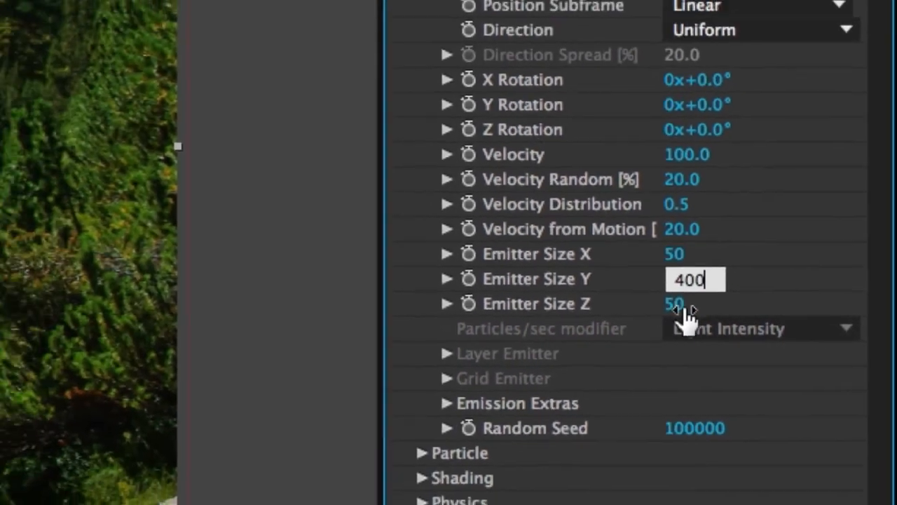
key("Return")
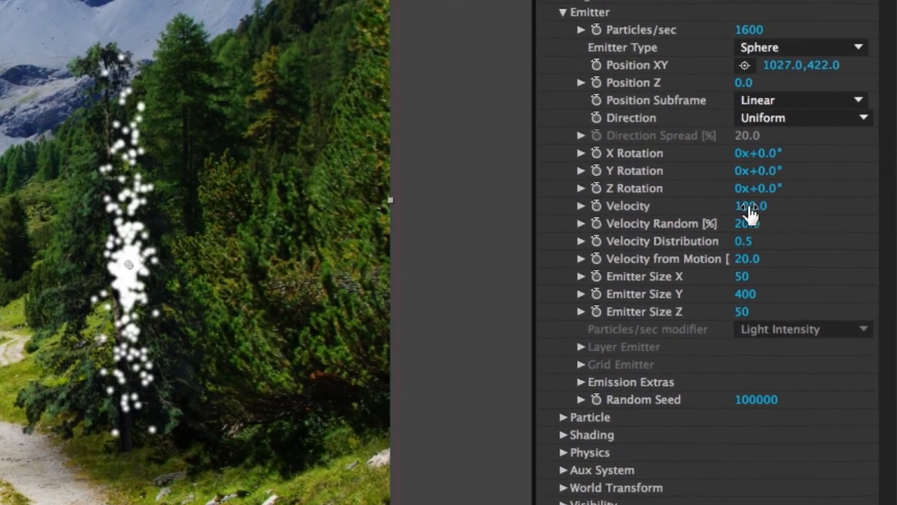
Set the emitter's Velocity to 5
left_click(748, 206)
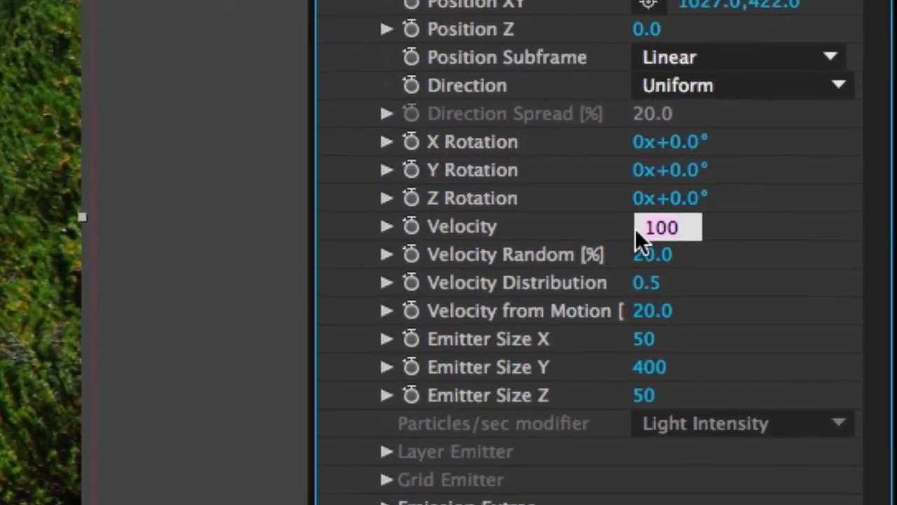
type("5")
key("Return")
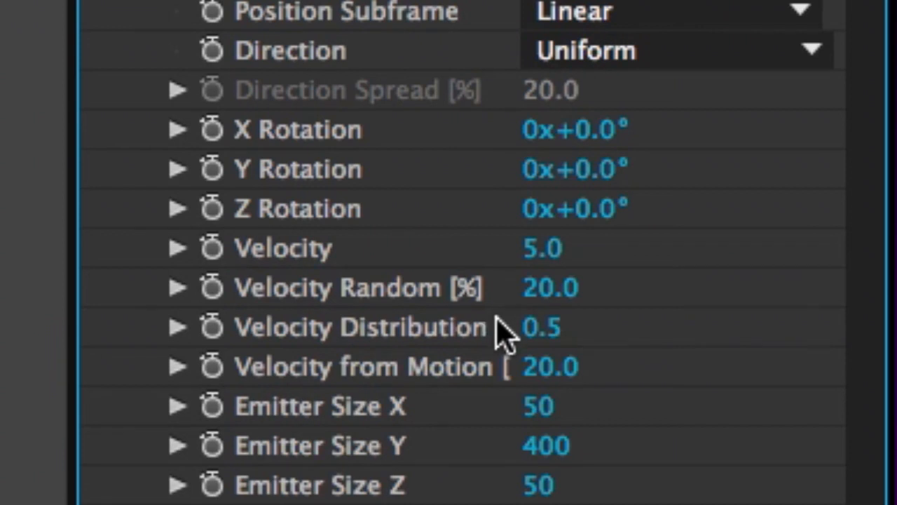
Set the particle Life to 1.5 seconds and the Particle Type to Streaklet
left_click(621, 56)
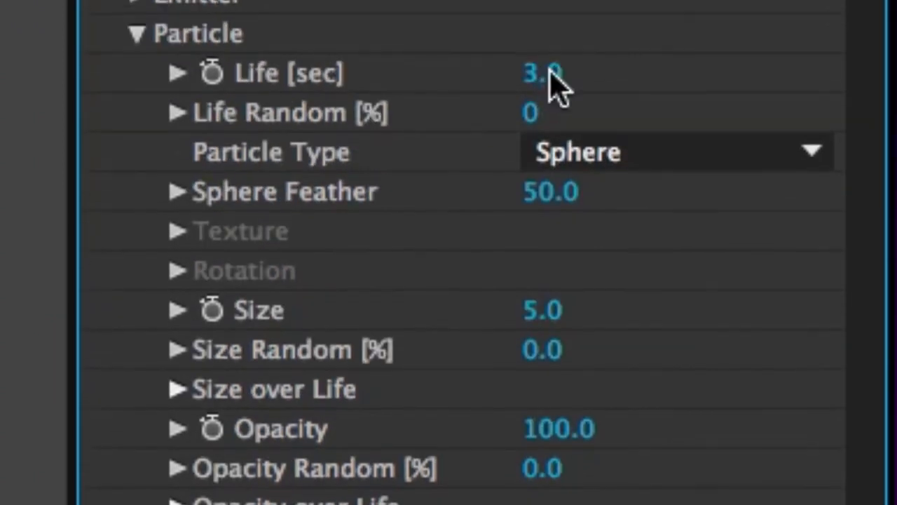
left_click(547, 80)
type("1.5")
key("Return")
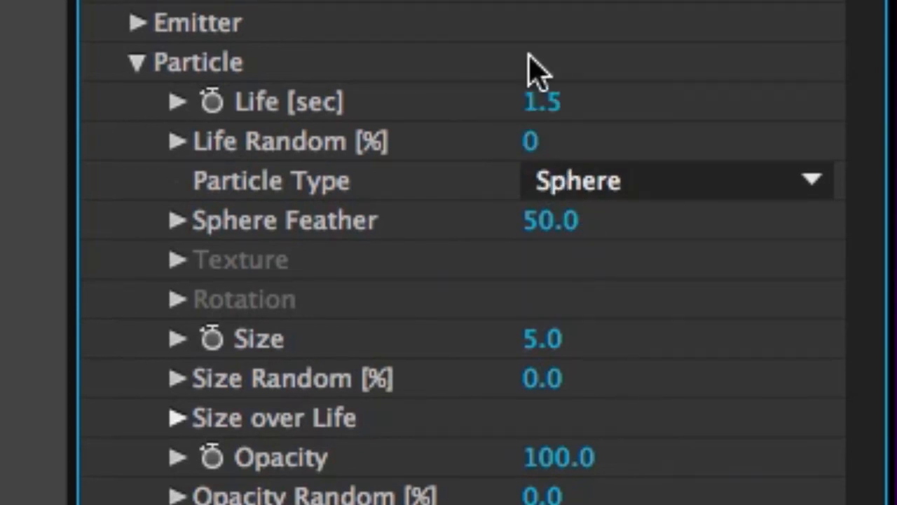
left_click(616, 180)
left_click(168, 405)
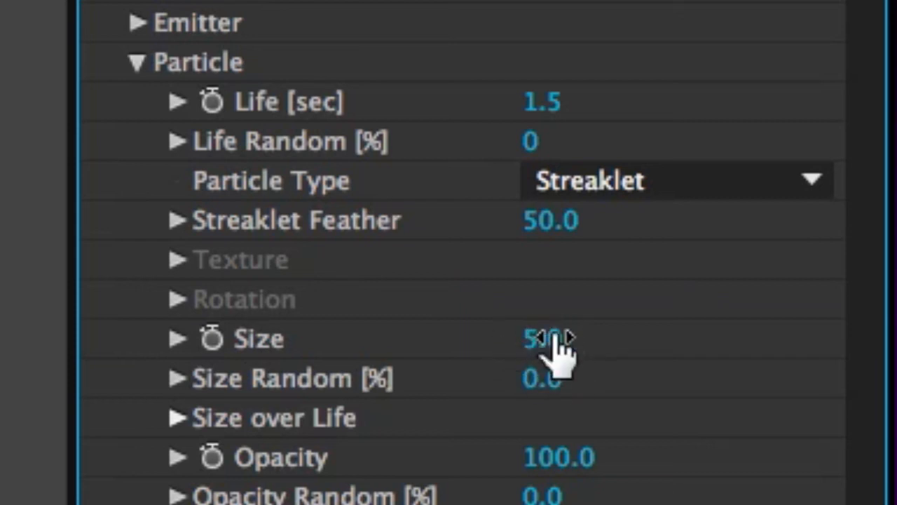
Set the particles' Size Random to 100% and Color Random to 15
left_click(534, 382)
type("100")
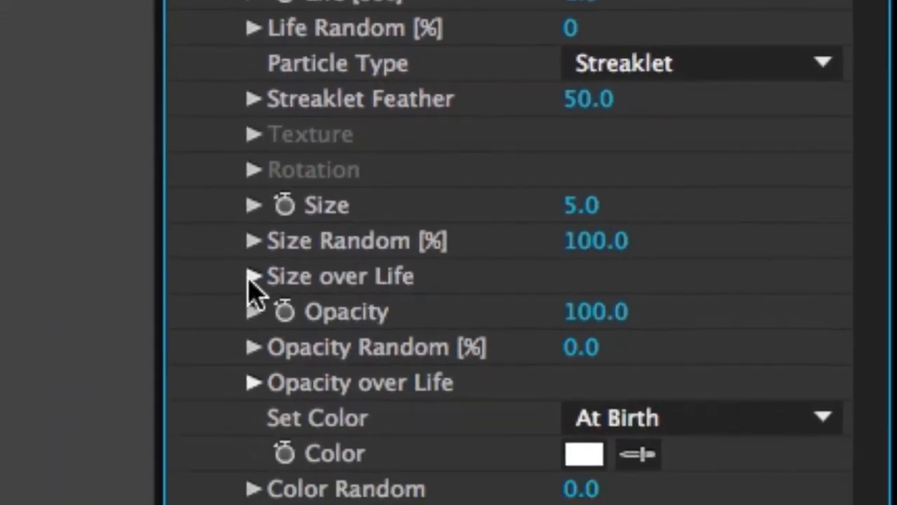
left_click(178, 418)
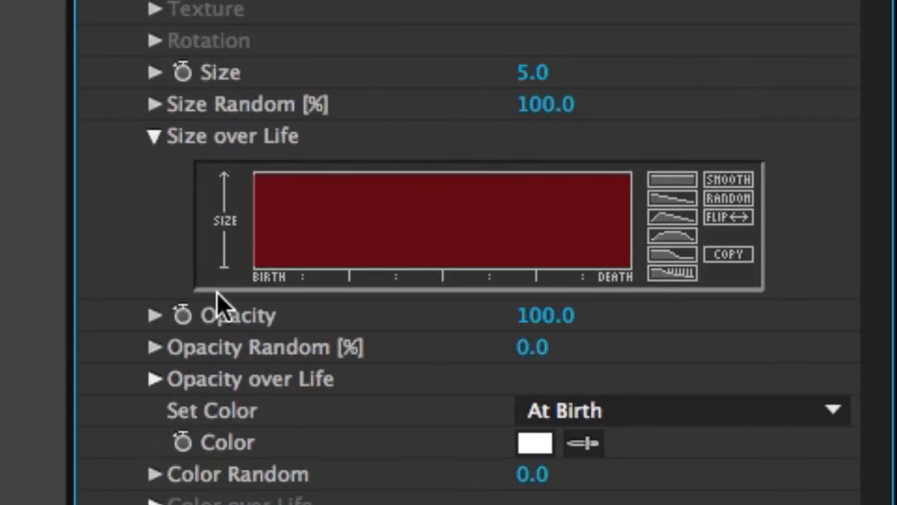
mouse_move(252, 269)
left_mouse_down()
mouse_move(266, 206)
mouse_move(293, 168)
mouse_move(326, 161)
mouse_move(384, 173)
mouse_move(630, 261)
left_mouse_up()
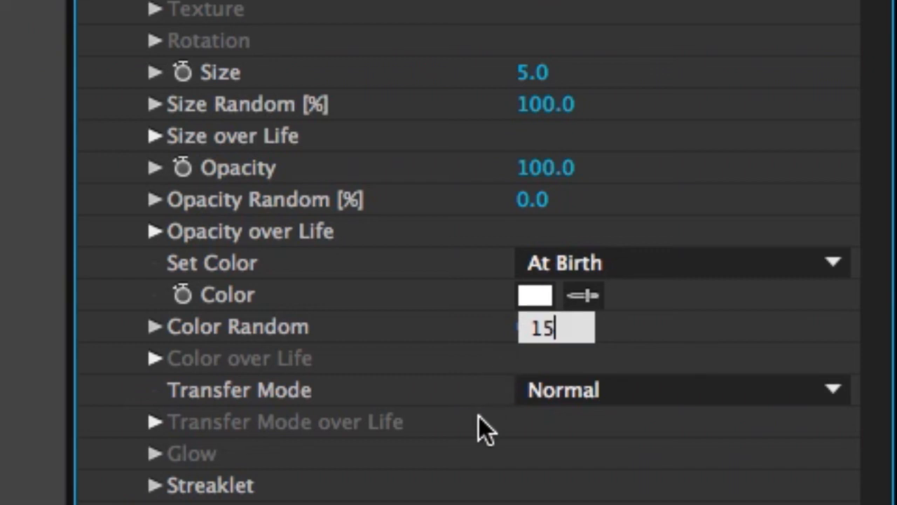
key("Return")
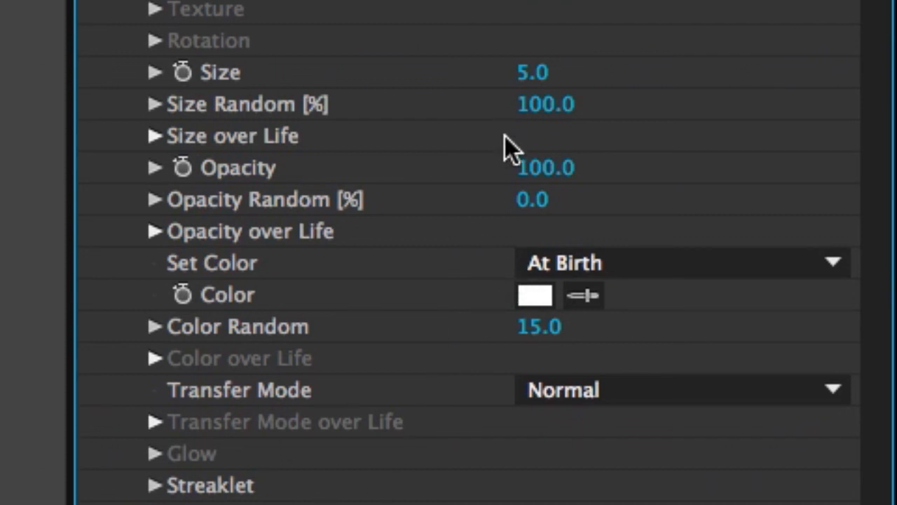
Turn on Shadowlet for Main in the Particular shading and adjust the shadowlet's Opacity
scroll(462, 176, "down", 10)
left_click(579, 199)
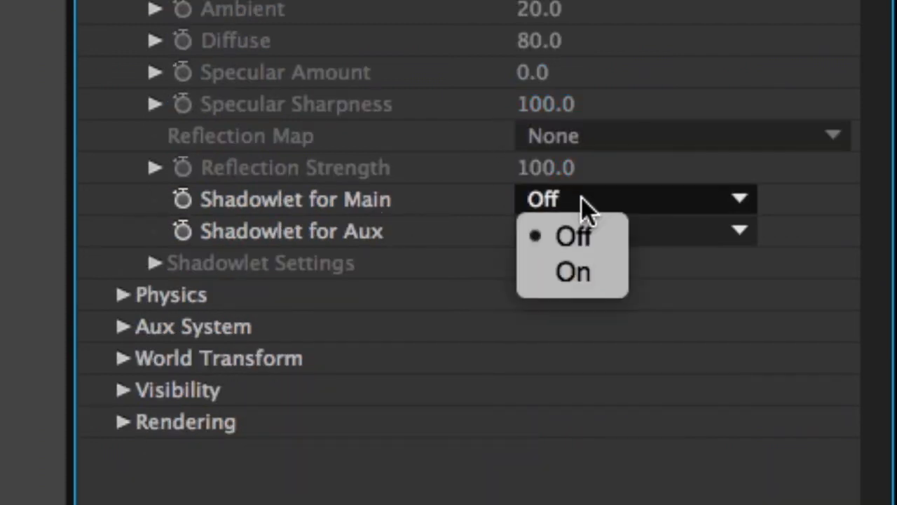
left_click(563, 272)
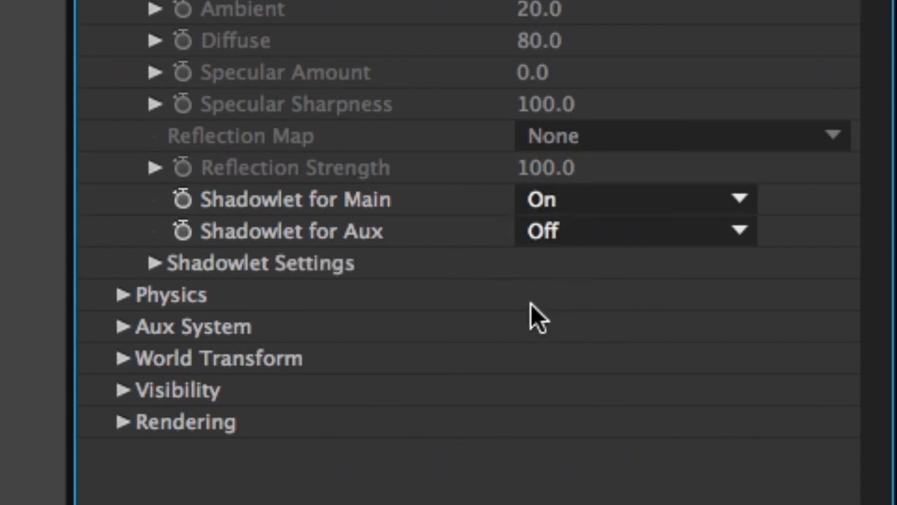
left_click(152, 263)
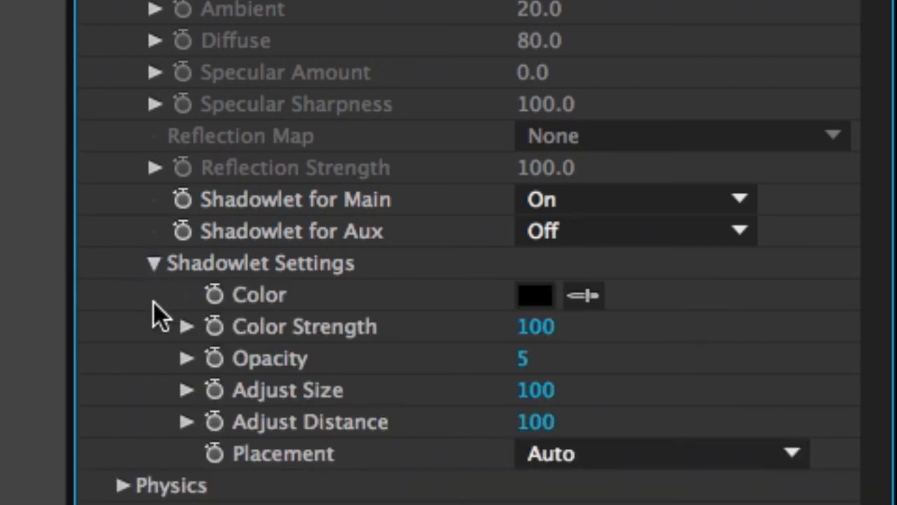
left_click_drag(525, 364, 481, 379)
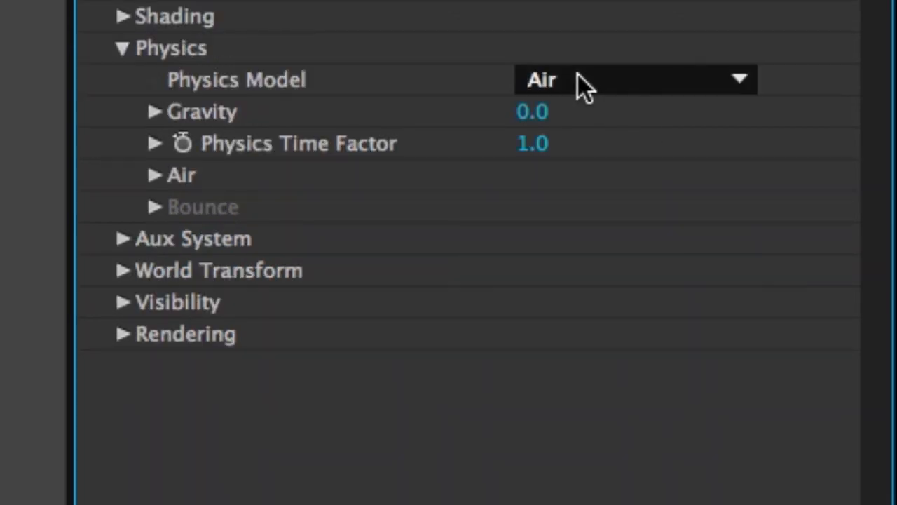
Set the particles' Gravity to 98 and the Air Resistance to 1.0 in the Air physics
left_click(537, 112)
type("98")
key("Return")
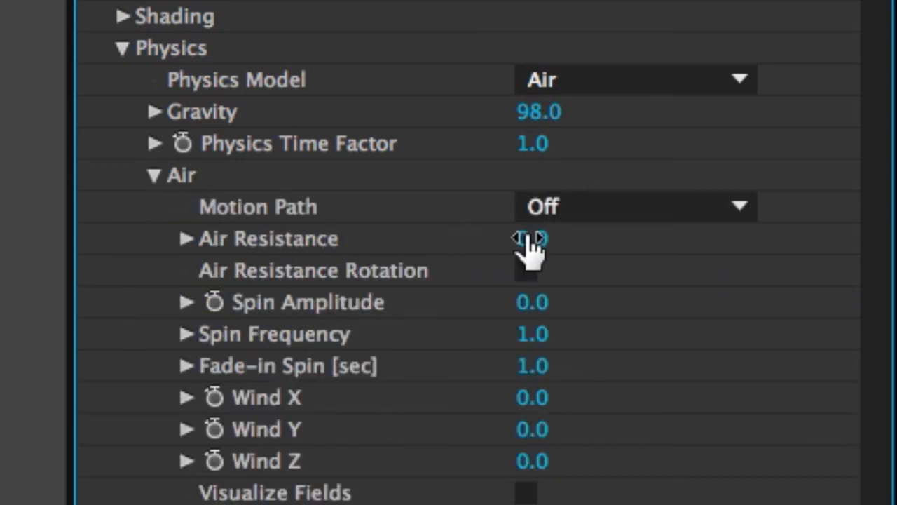
left_click(529, 239)
type("1.0")
key("Return")
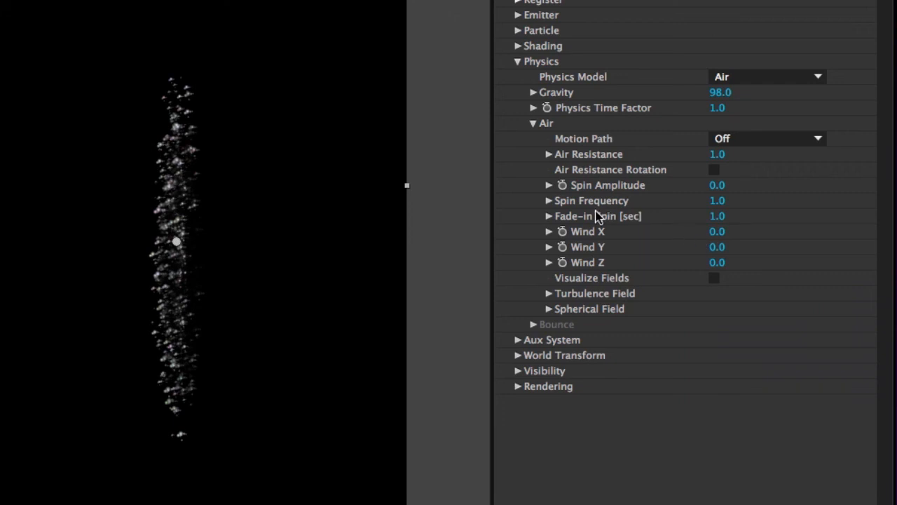
Give the falling leaves a Spin Frequency of 2 and a Spin Amplitude of 45
left_click(716, 201)
type("2")
key("Return")
left_click_drag(722, 184, 731, 185)
left_click(716, 186)
type("45")
key("Return")
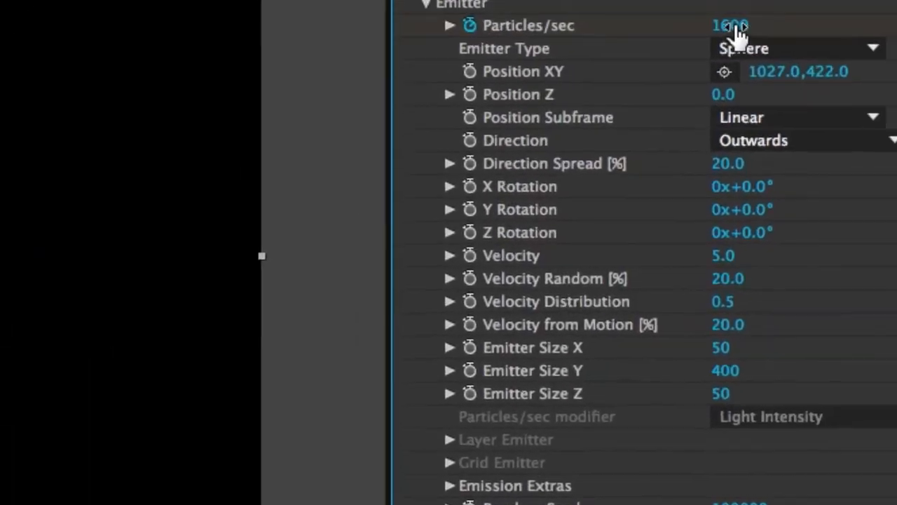
Set Particles/sec to 0 at 0;00;01;29 so the emission stops there
left_click(731, 26)
type("0")
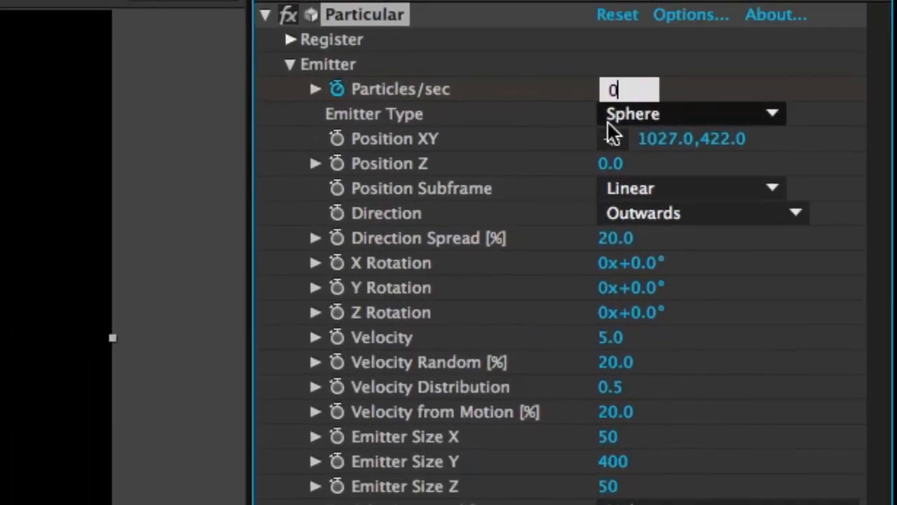
key("Return")
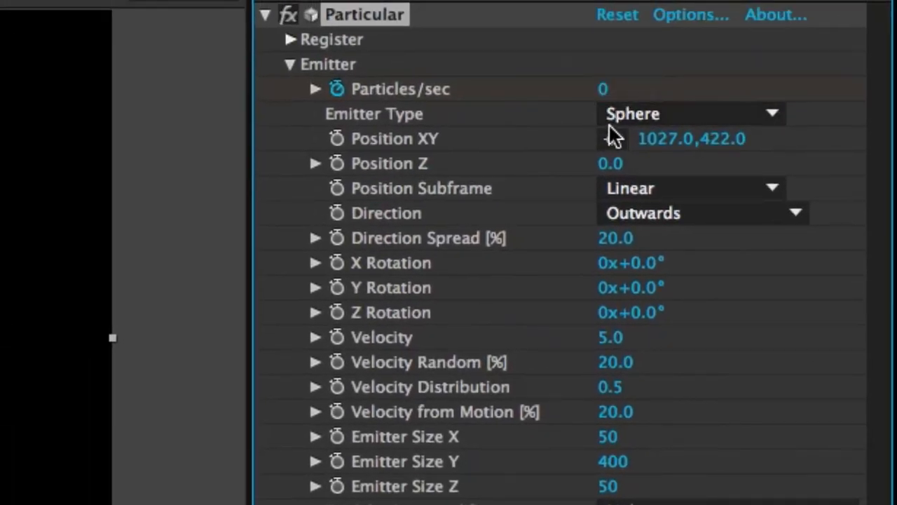
Solo the Particular LEAVING.LEAVES layer and reveal its keyframed properties in the timeline
left_click(28, 333)
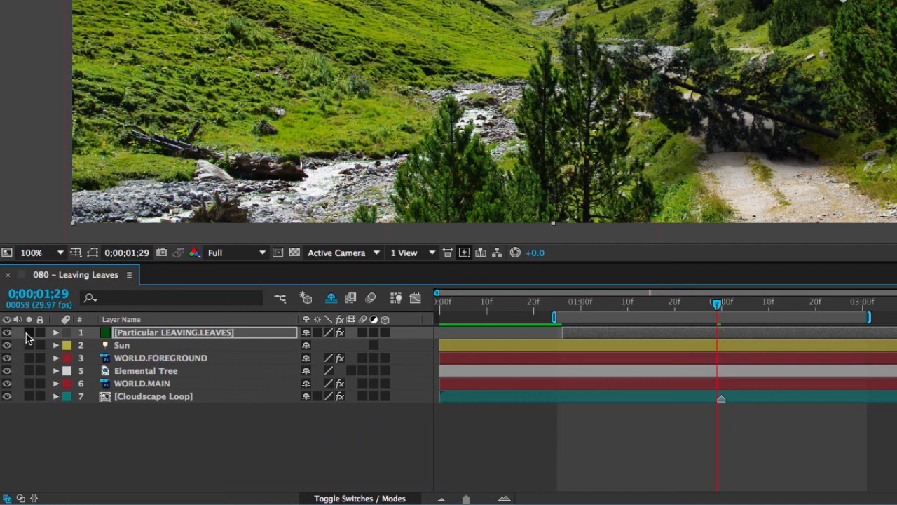
left_click(27, 333)
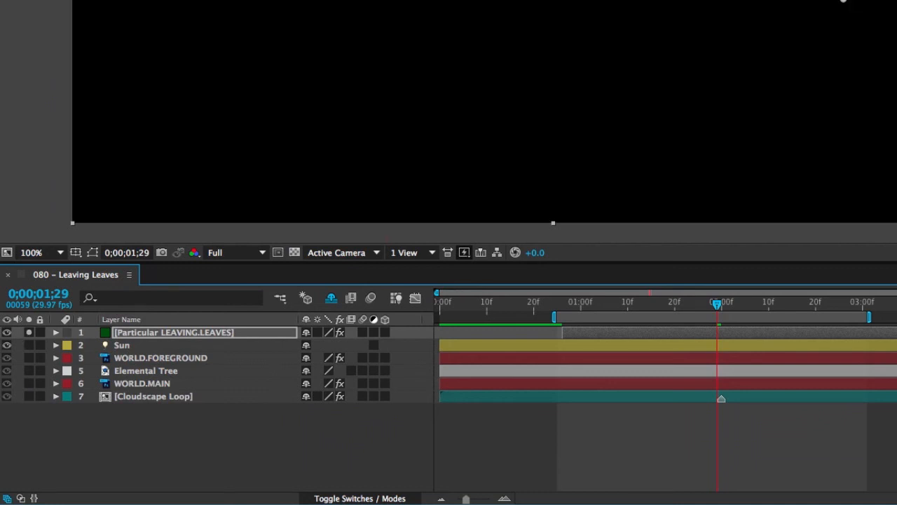
left_click(140, 332)
key("u")
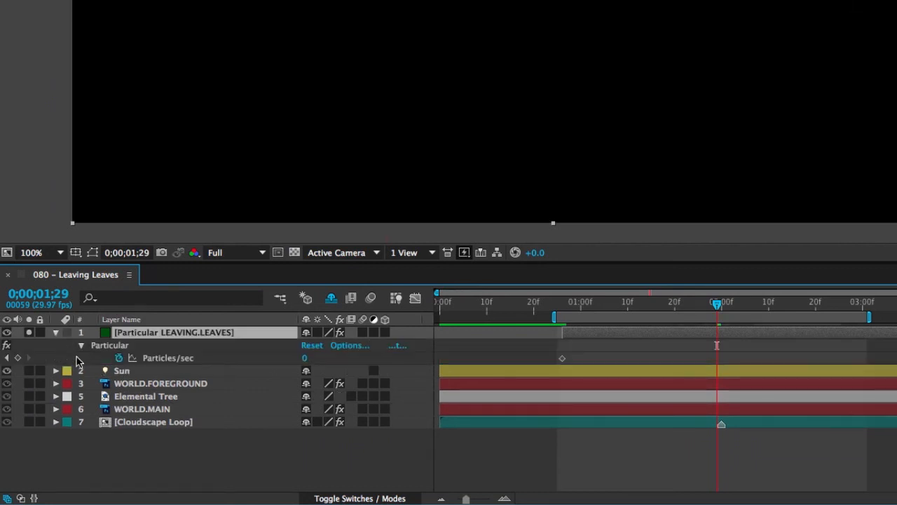
Add a Particles/sec keyframe of 1600 at 0;00;01;08 and apply Easy Ease In
left_click(18, 358)
left_click(651, 302)
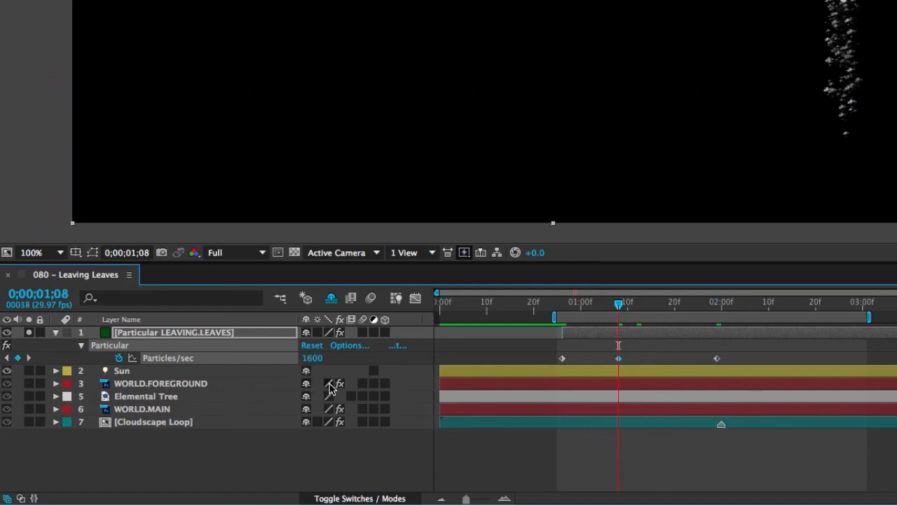
left_click(363, 5)
mouse_move(420, 147)
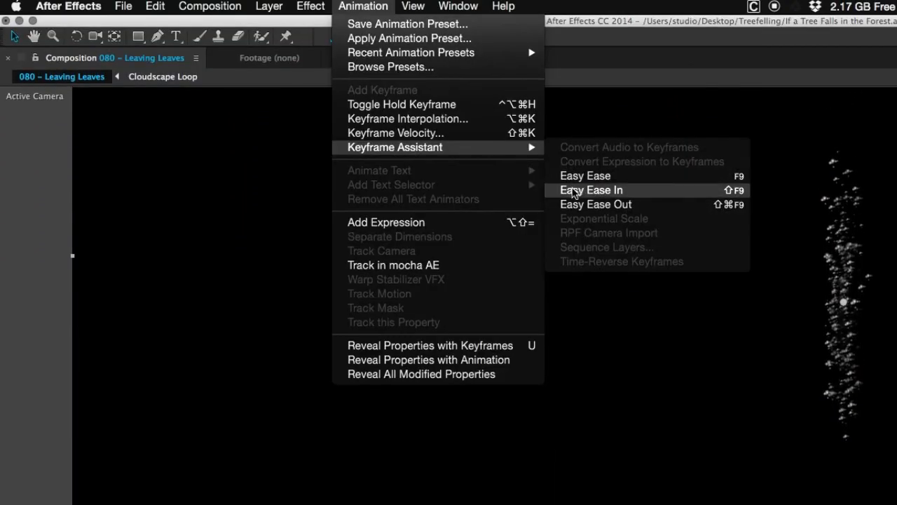
left_click(573, 191)
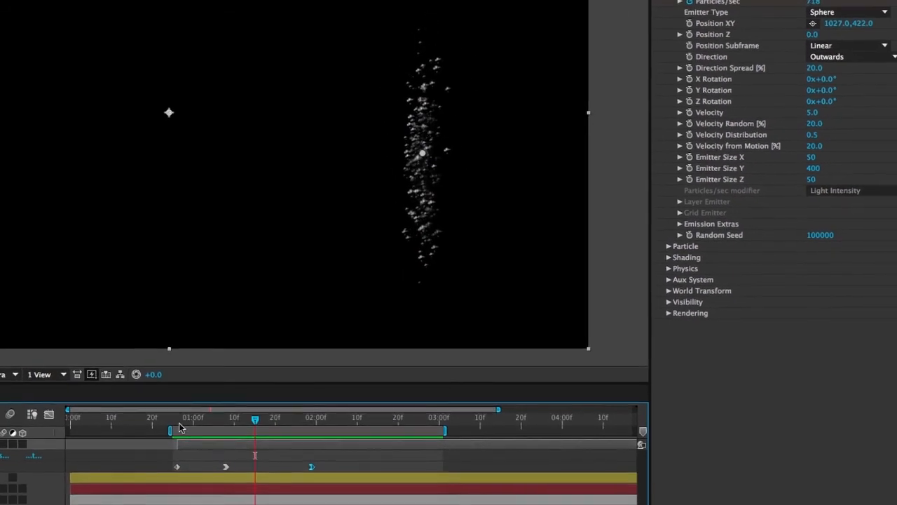
Animate the emitter's Position XY from 0;00;00;26 to 781, 602 on the fallen tree at 0;00;02;06, applying Easy Ease Out to the first keyframe
left_click(180, 423)
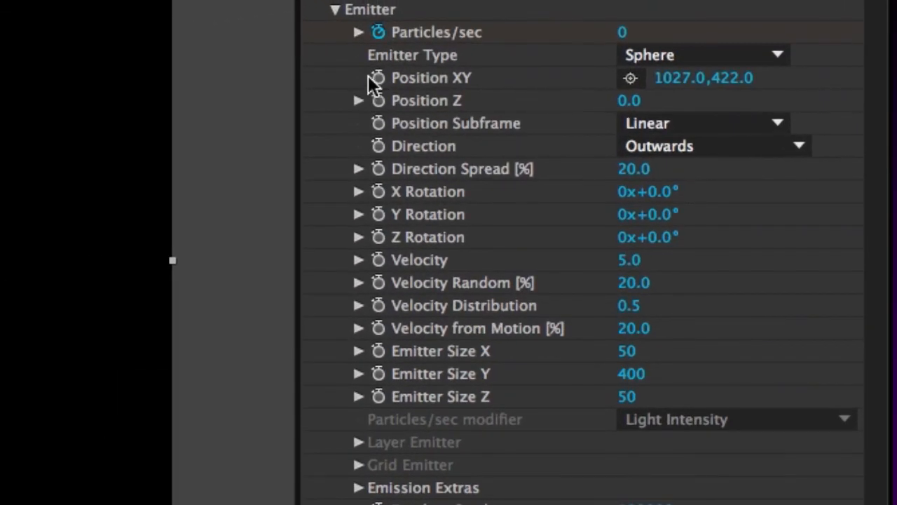
left_click(684, 28)
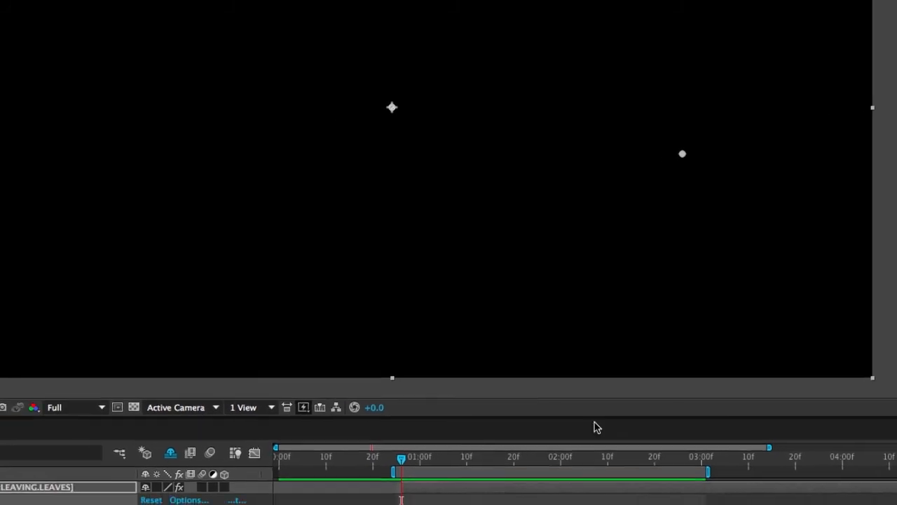
left_click(35, 406)
type("2")
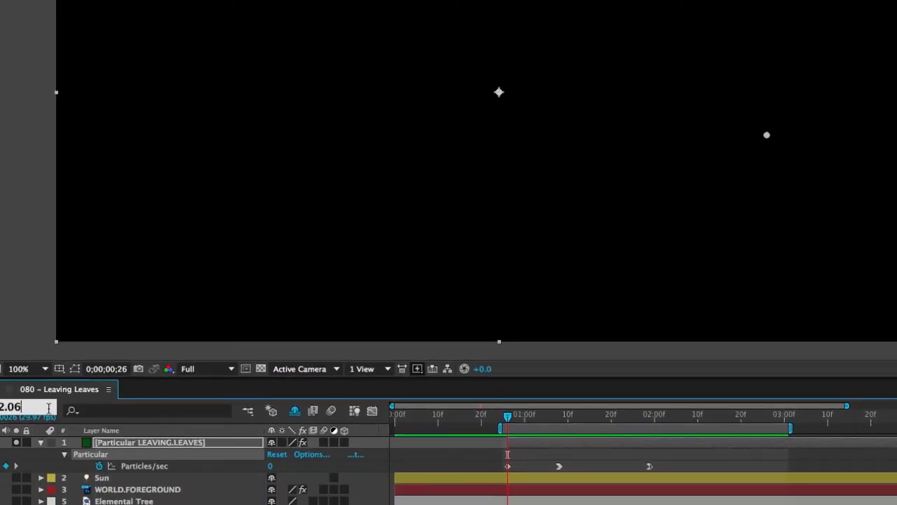
type(".06")
key("Return")
left_click(761, 143)
left_click_drag(761, 143, 614, 259)
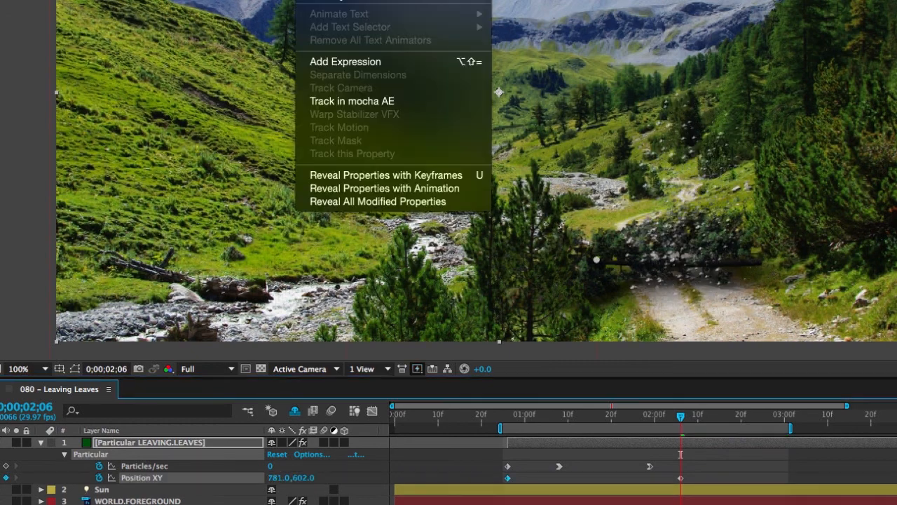
left_click(537, 45)
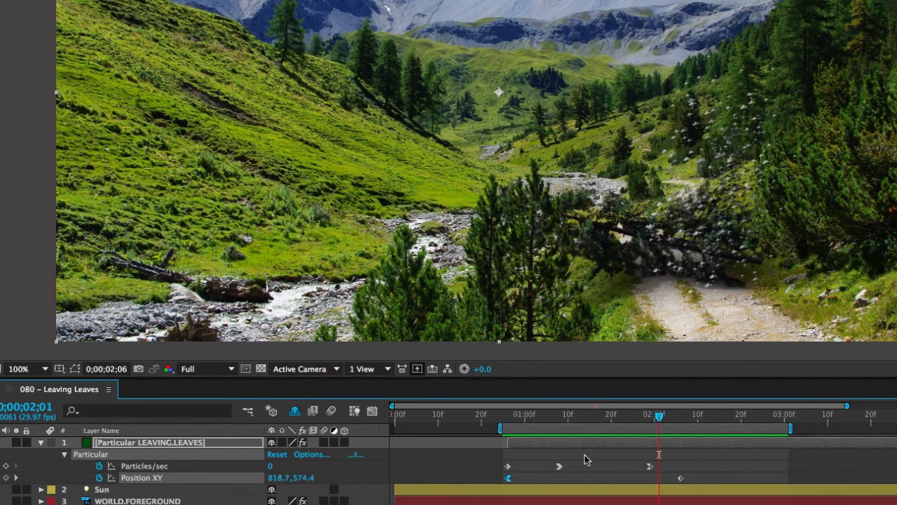
left_click_drag(659, 419, 651, 419)
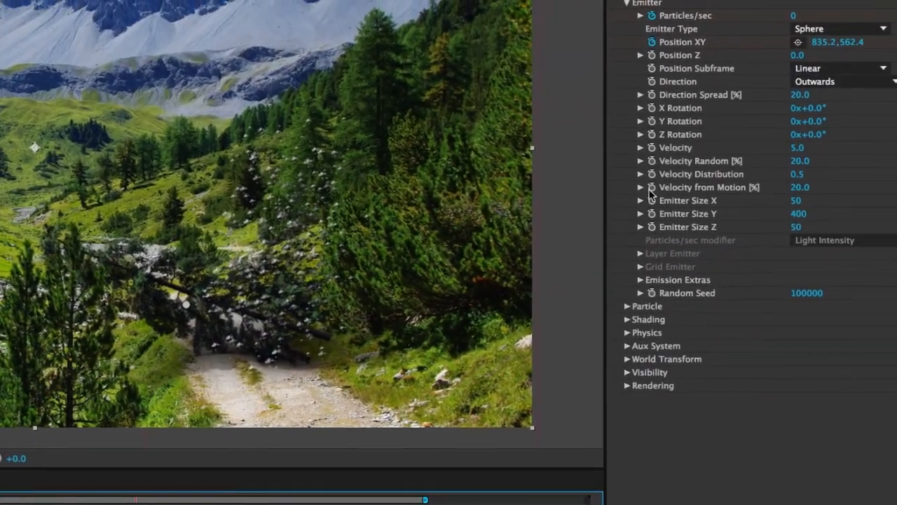
Set Wind X to -5 in the Air physics of the leaf particles
left_click(626, 4)
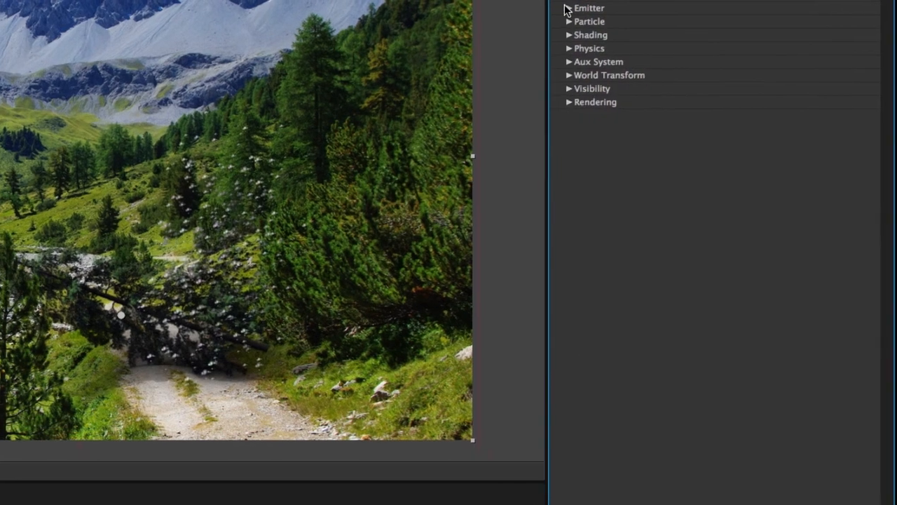
left_click(566, 48)
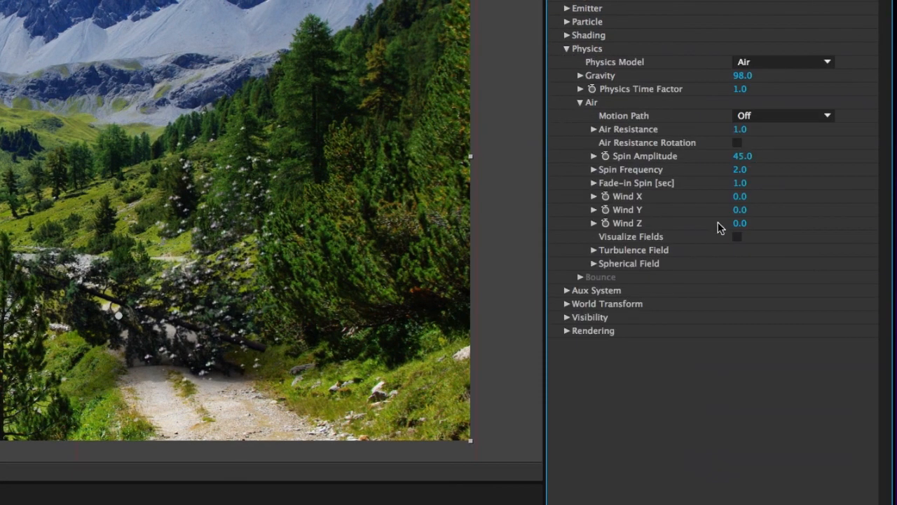
left_click(738, 197)
type("-5")
key("Return")
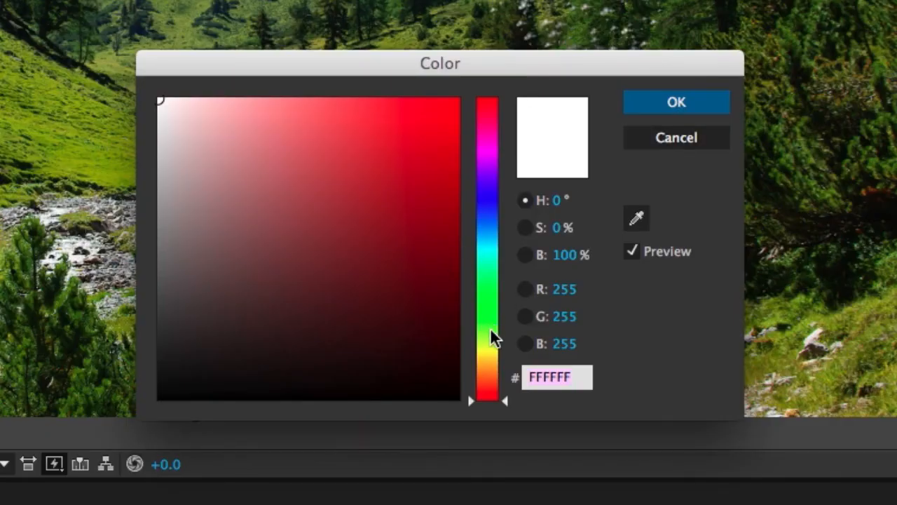
Change the particle Color to a very dark green and set the particle Size to 2
left_click(498, 335)
left_click(429, 339)
key("Return")
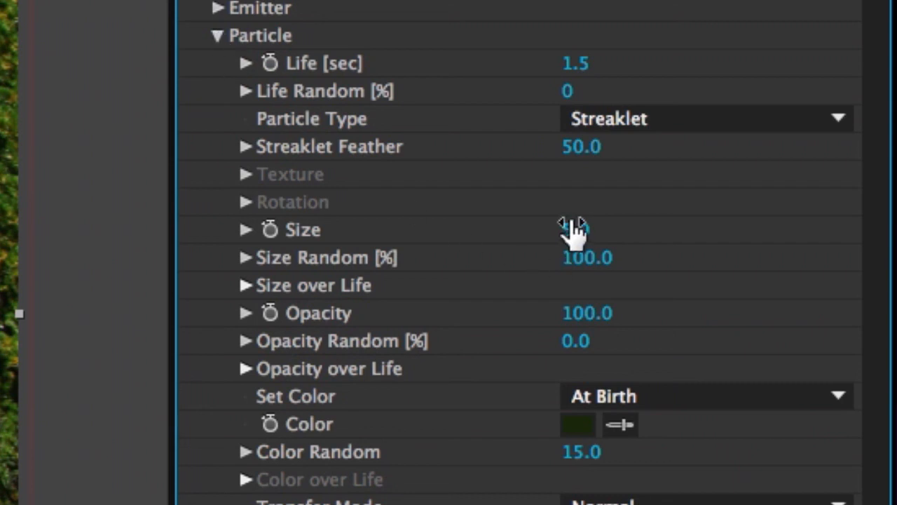
left_click(573, 229)
type("2")
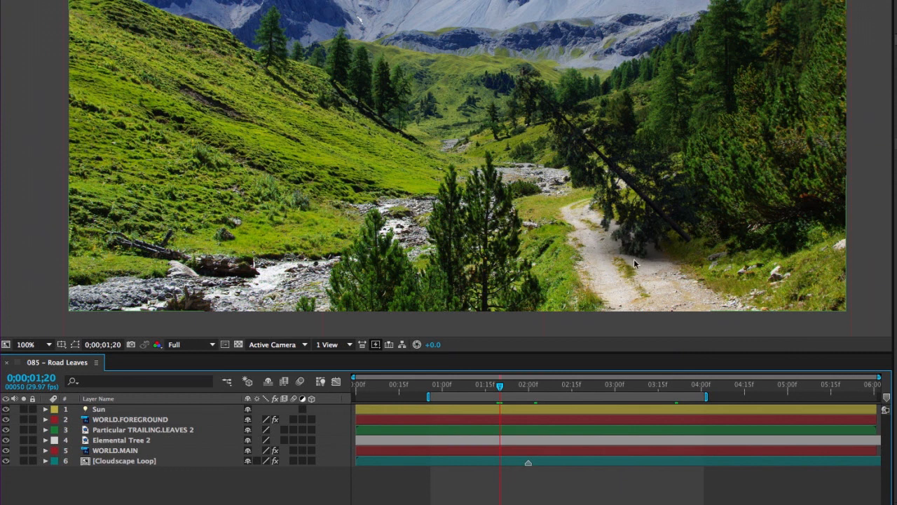
Paste the Particular LEAVING.LEAVES layer into the 085 - Road Leaves composition and give it a Green label
key("super+v")
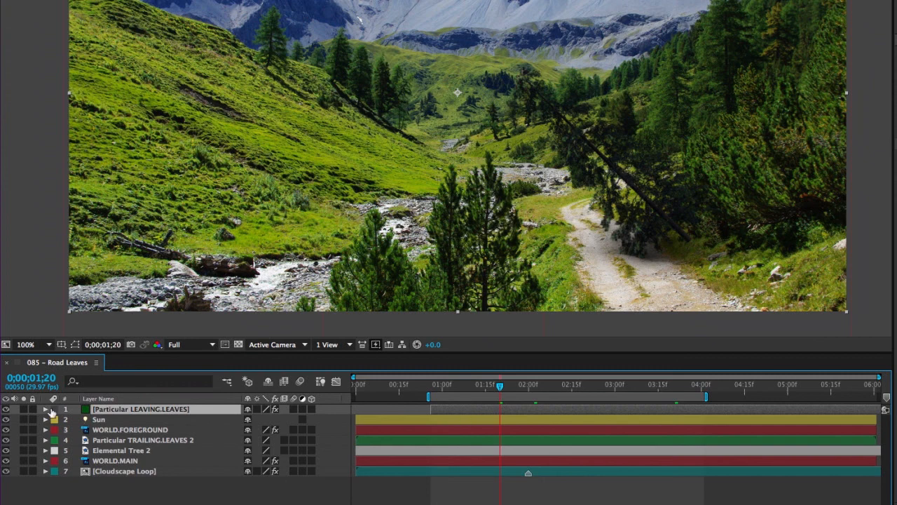
left_click(53, 409)
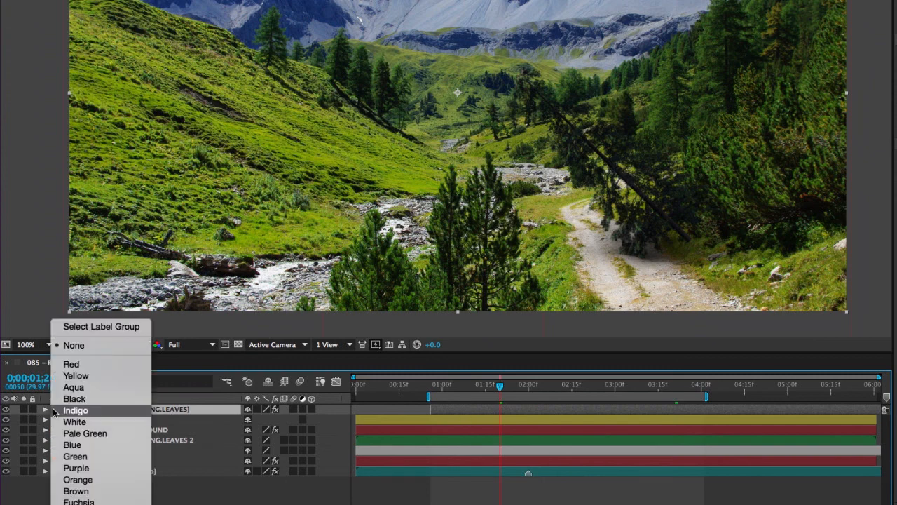
left_click(74, 456)
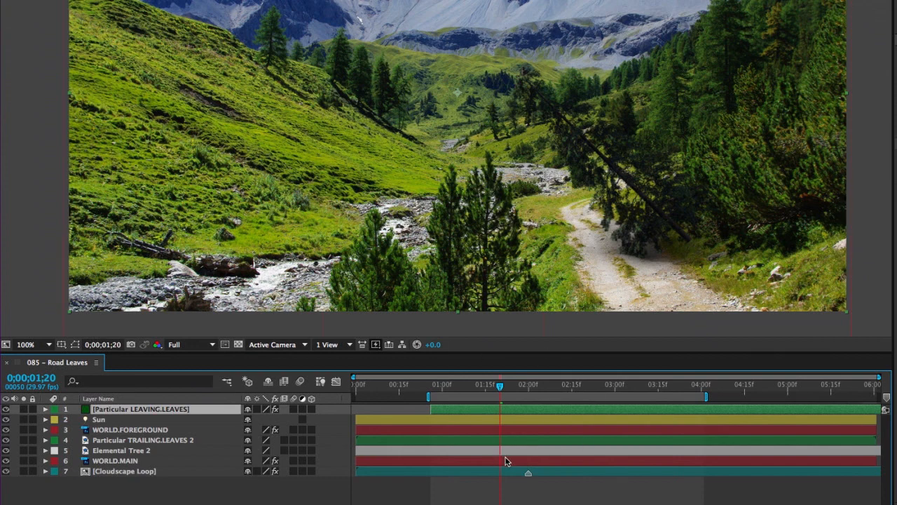
Create a new solid for the pasted layer through its solid settings, named Particular ROAD.LEAVES I
key("super+y")
type("Particular ROAD.LEAVES")
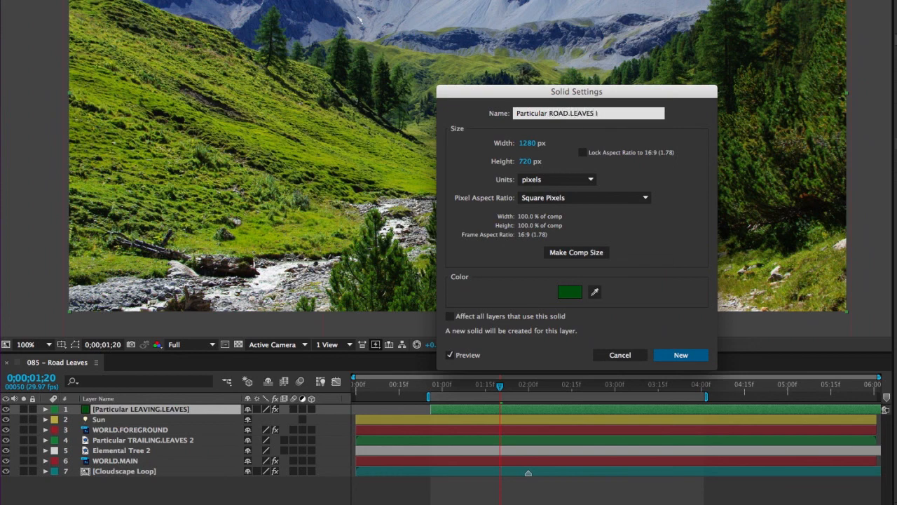
key("Return")
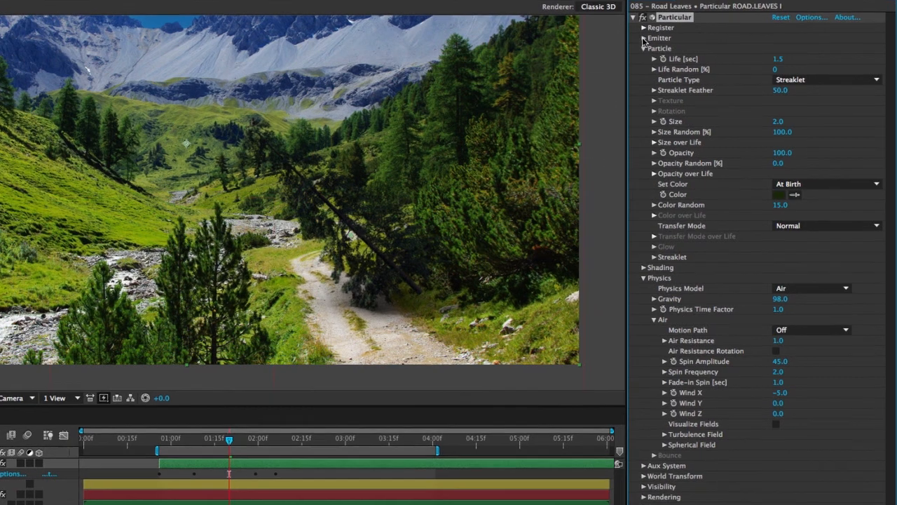
Set the road leaves' Emitter Size X, Y and Z to 100 each
left_click(645, 38)
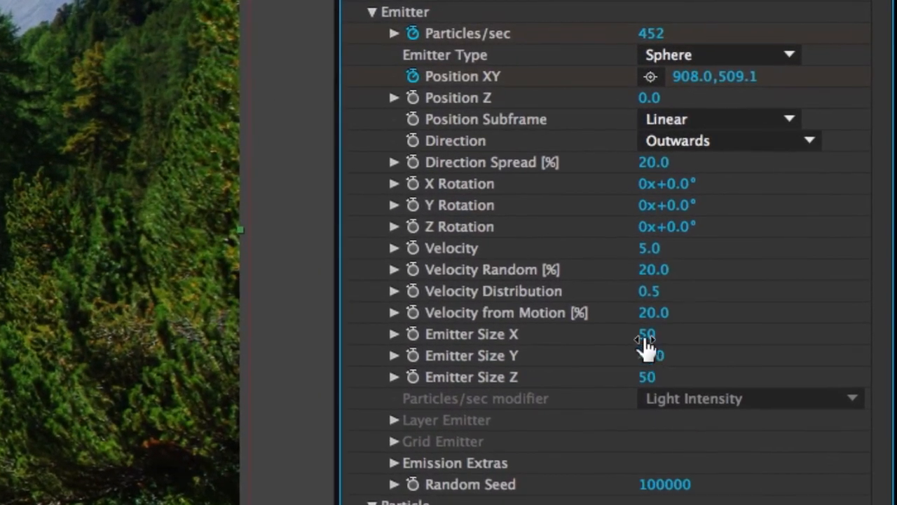
left_click(714, 264)
type("100")
key("Return")
left_click(641, 359)
type("100")
key("Return")
left_click(645, 379)
type("100")
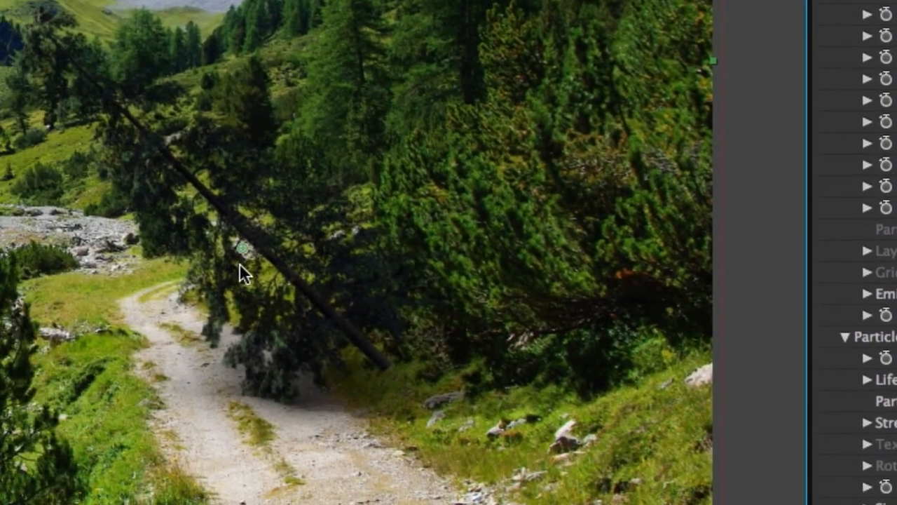
Place the emitter on the road at 919, 616 without Position XY keyframes and set its Velocity to 50
left_click_drag(36, 324, 315, 364)
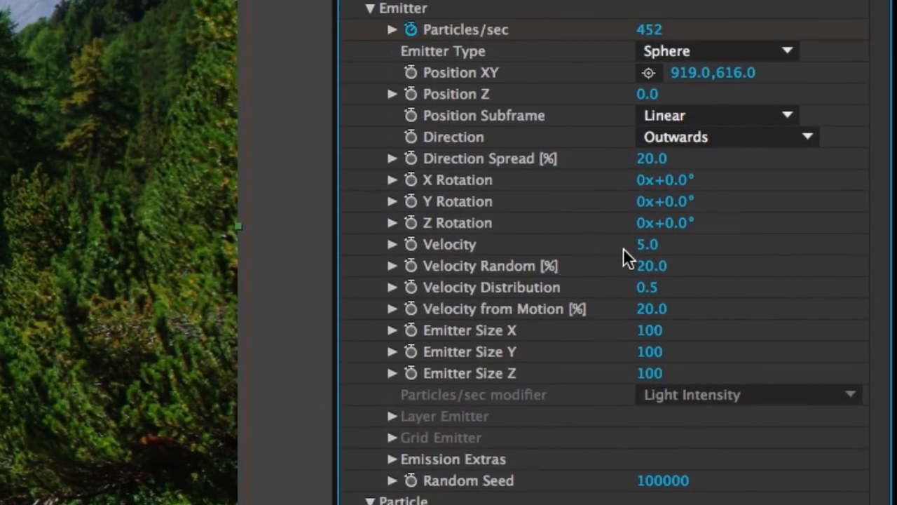
left_click(645, 244)
type("50")
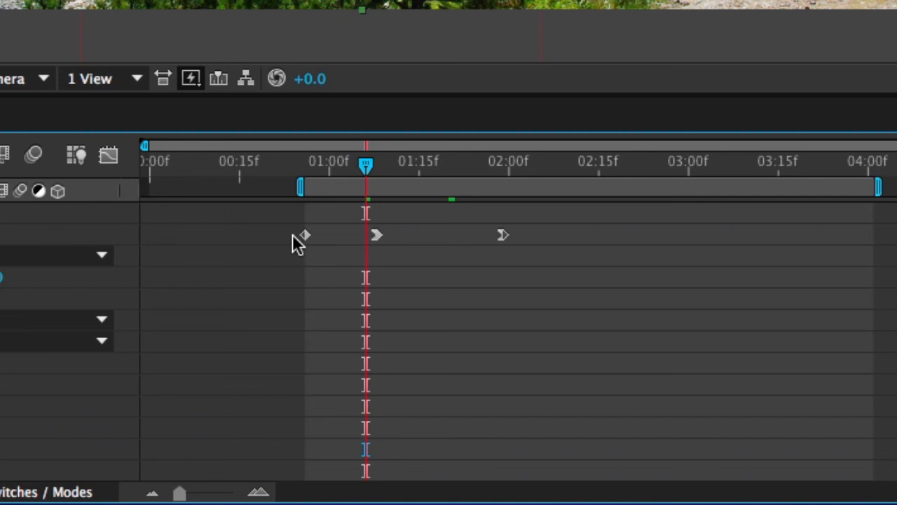
Shift the Particles/sec keyframes to start at 1;00, move the middle one to about 1;07, and preview the leaf burst
left_click_drag(280, 231, 508, 237)
left_click_drag(305, 236, 334, 246)
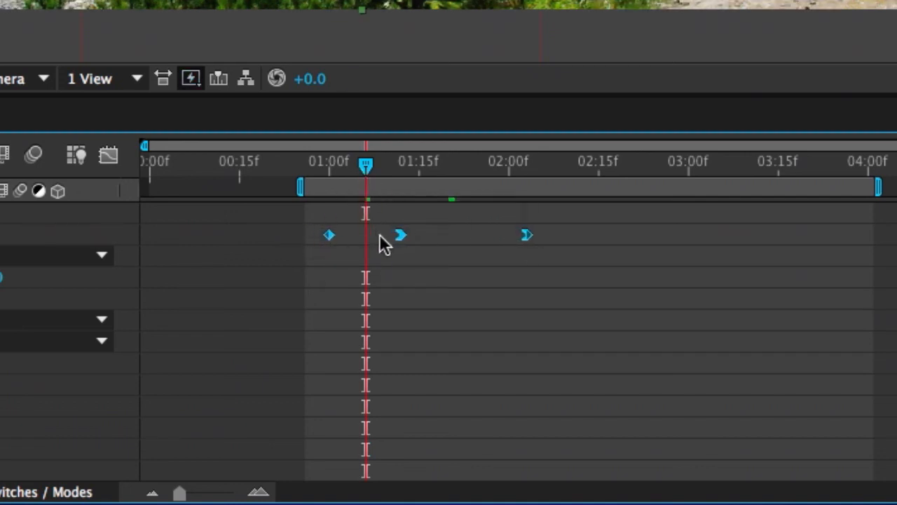
left_click_drag(379, 240, 371, 239)
left_click_drag(366, 176, 340, 173)
left_click_drag(368, 176, 327, 379)
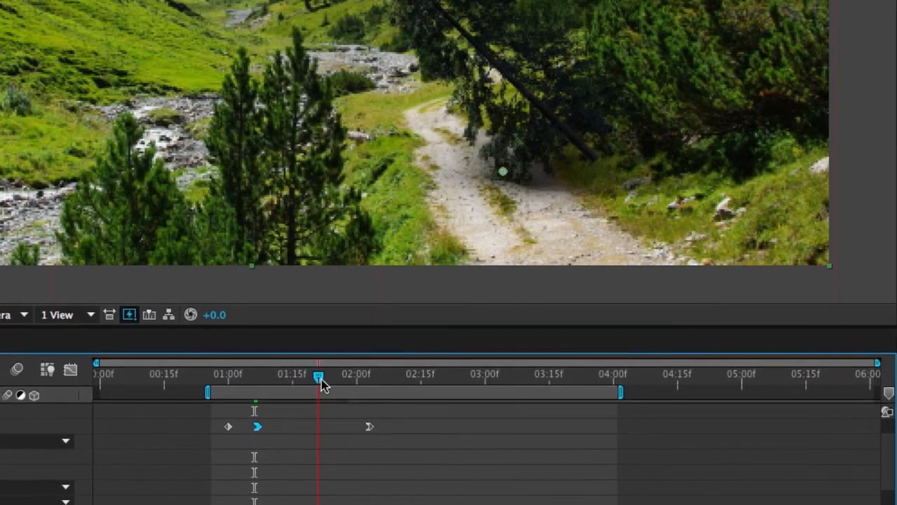
key("space")
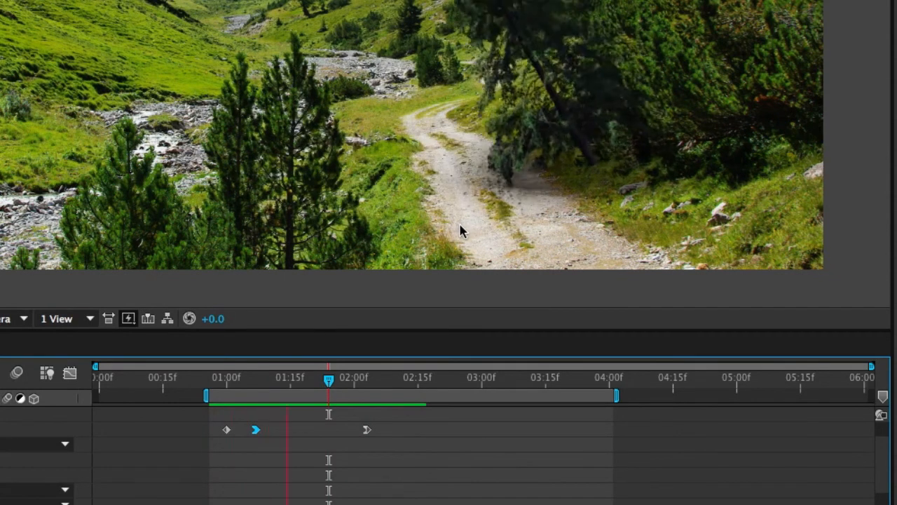
key("space")
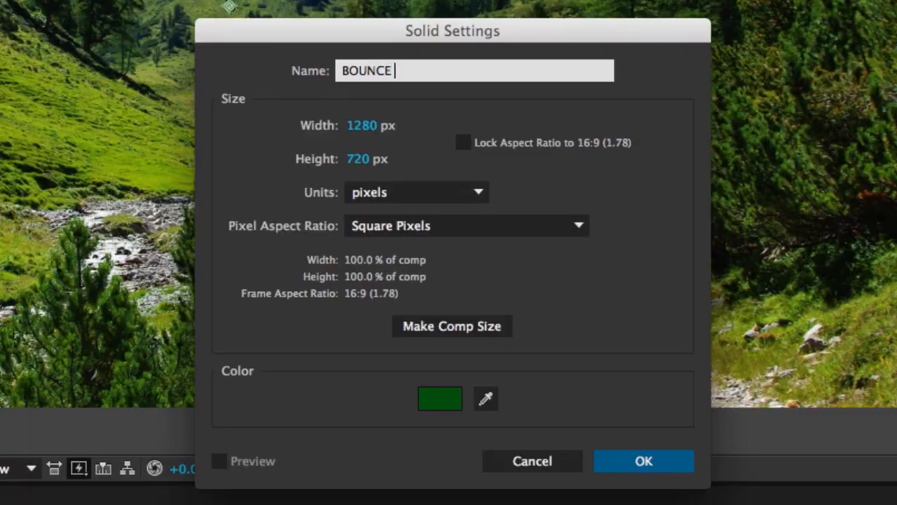
Create a 1280 x 720 solid named BOUNCE LAYER, make it 3D, and set its X Rotation to -89° and Y Rotation to 5°
key("Return")
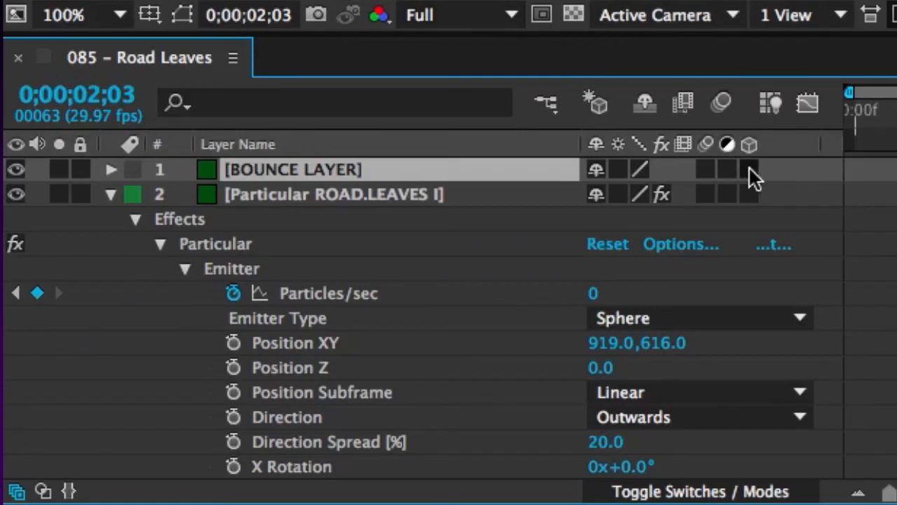
left_click(749, 172)
key("r")
left_click_drag(626, 219, 521, 200)
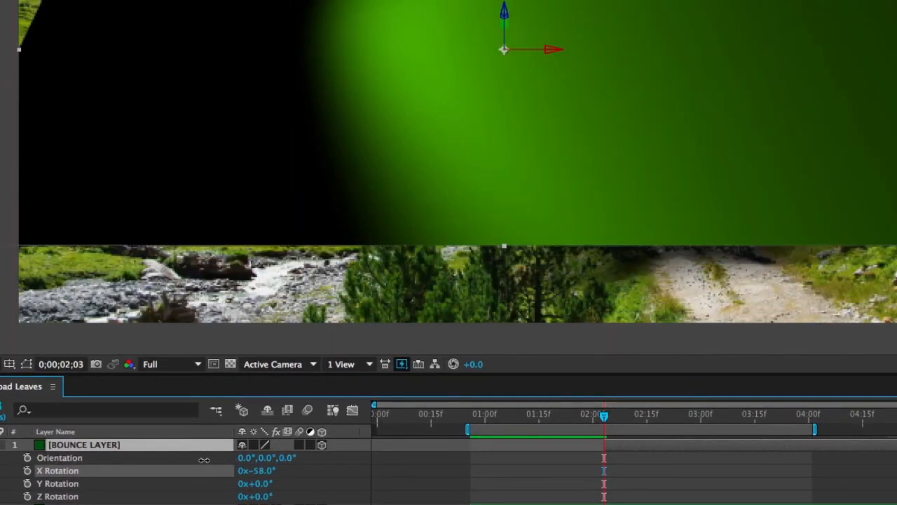
left_click_drag(204, 460, 260, 490)
key("Return")
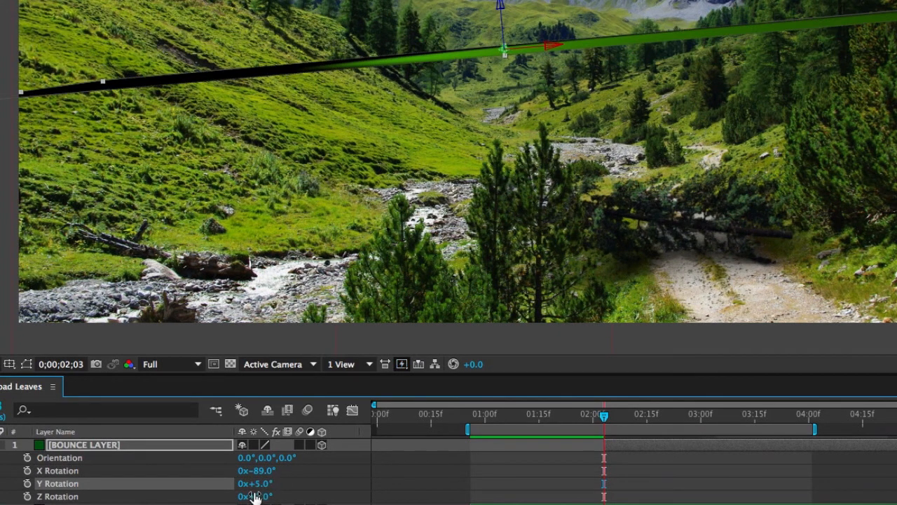
Position the BOUNCE LAYER at 640, 675, 233 and turn off its visibility
left_click(89, 446)
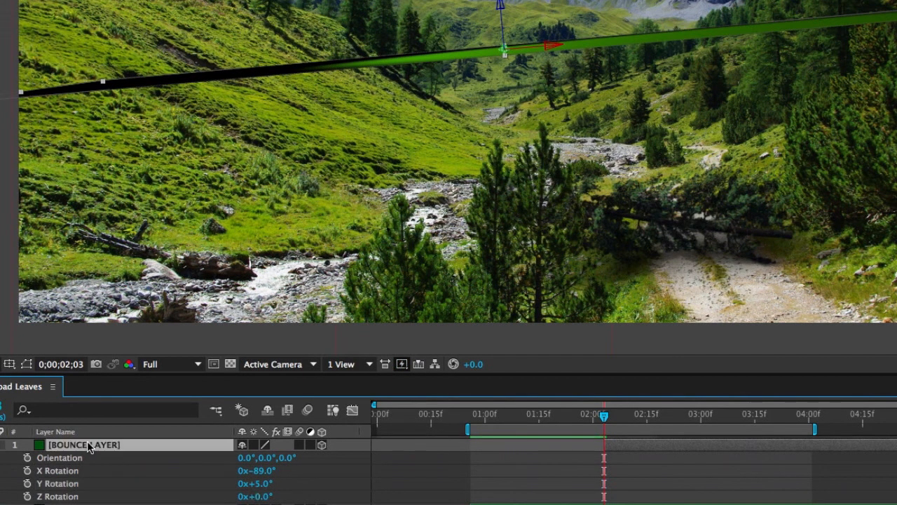
key("p")
left_click_drag(277, 457, 471, 504)
left_click_drag(242, 459, 466, 430)
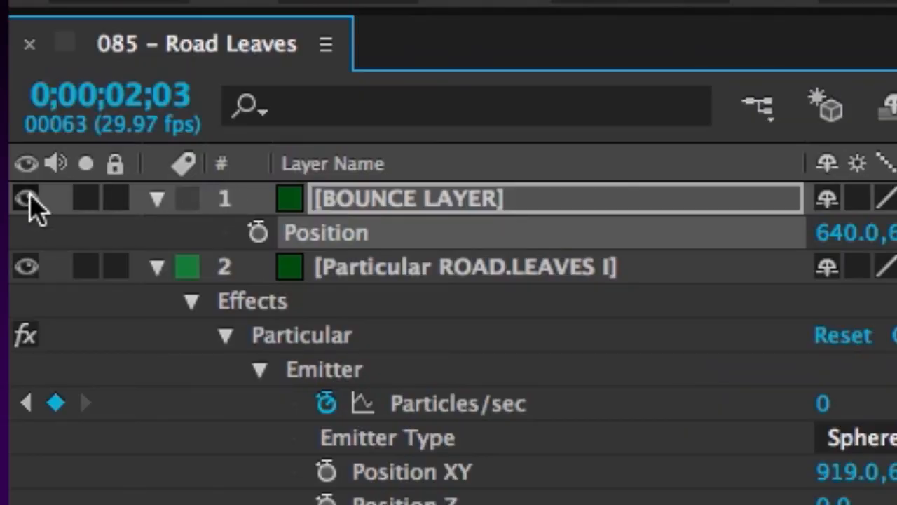
left_click(26, 201)
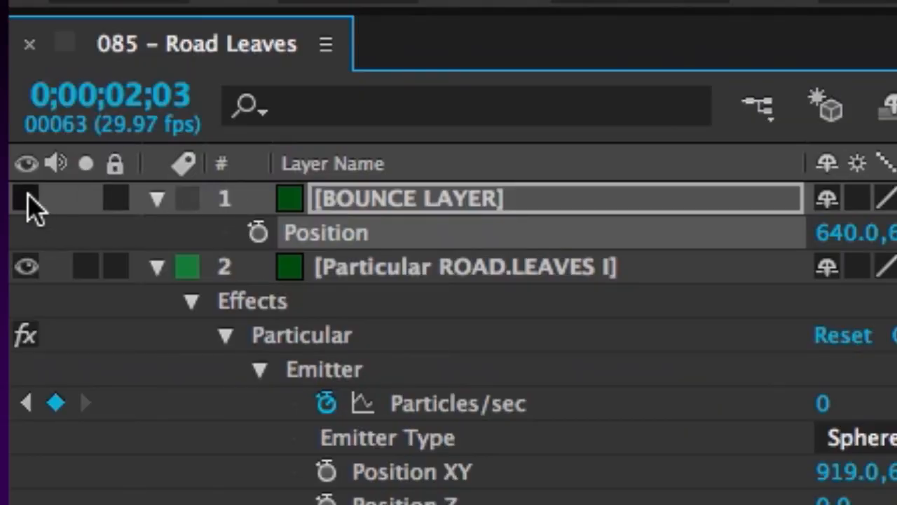
Set the Particular ROAD.LEAVES I layer's Physics Model to Bounce
left_click(378, 276)
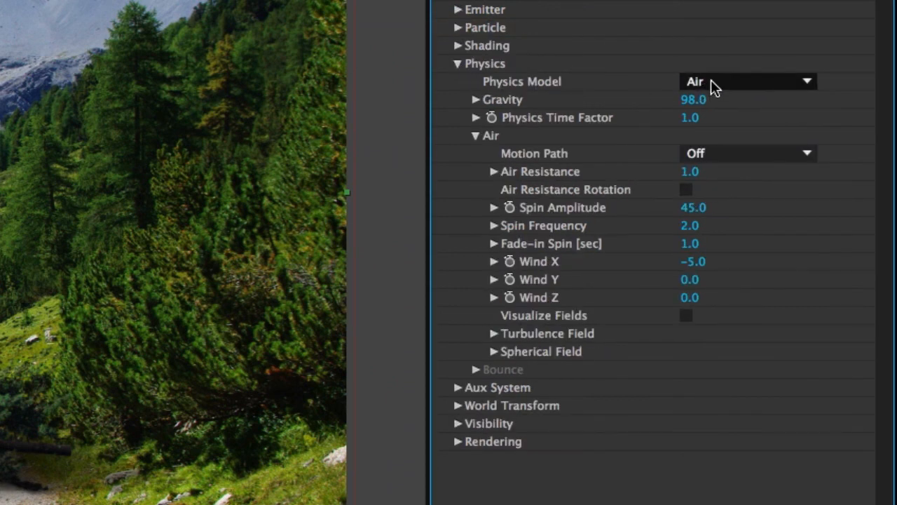
left_click(711, 81)
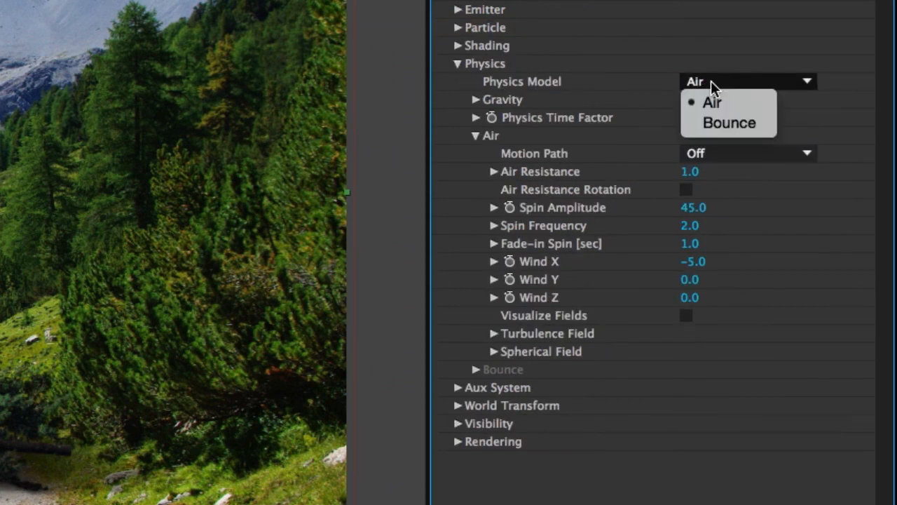
left_click(710, 122)
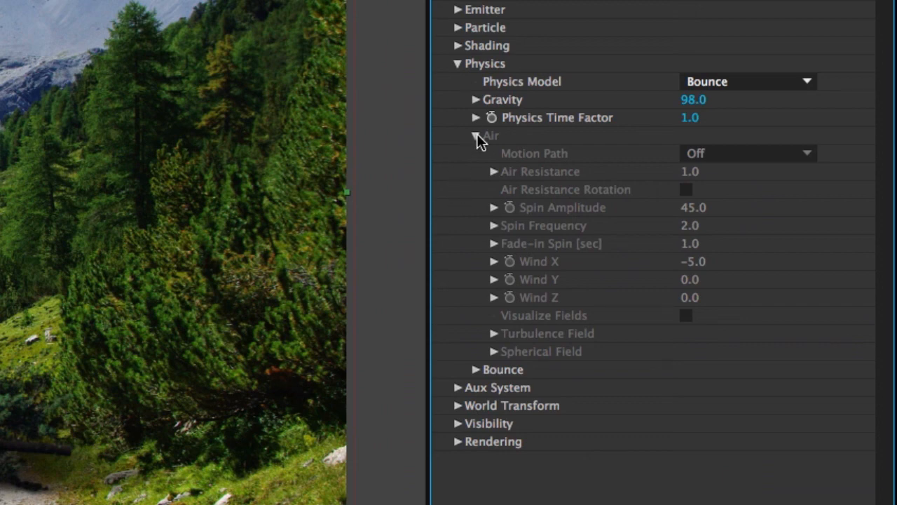
Set the bounce physics to use BOUNCE LAYER as Floor Layer and Stick as Collision Event
left_click(477, 135)
left_click(476, 153)
left_click(715, 172)
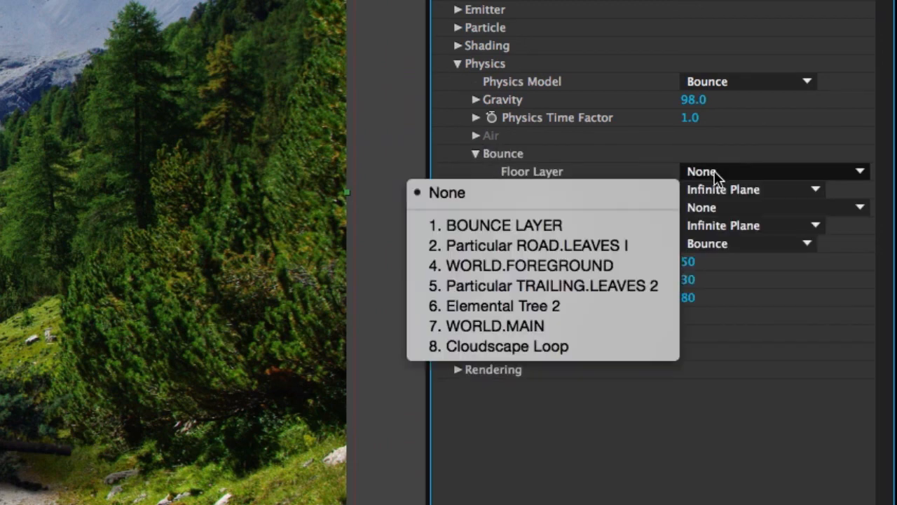
left_click(529, 224)
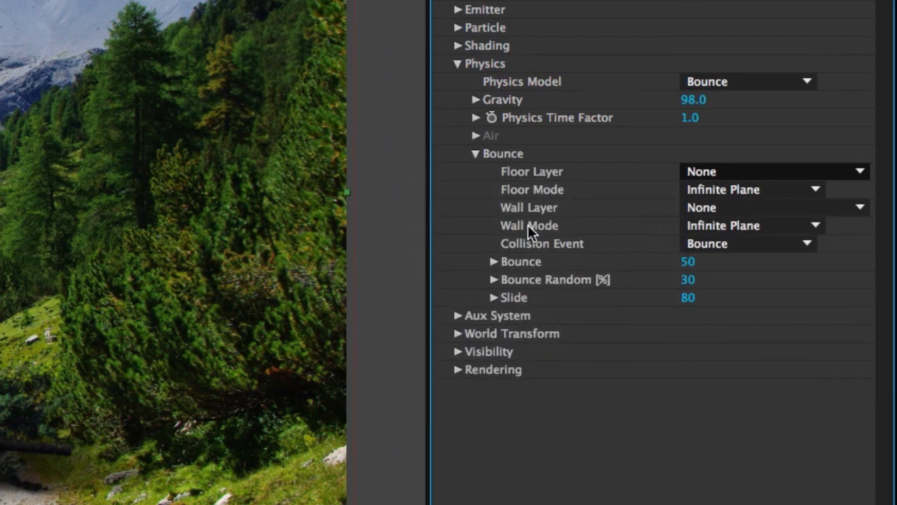
left_click(719, 244)
left_click(719, 305)
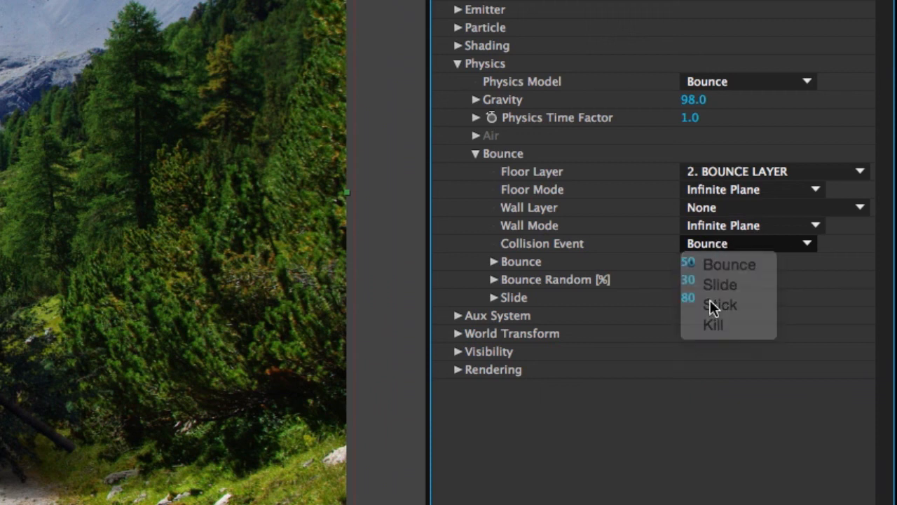
Set the road leaves' particle Life to 3 seconds and expand the Size over Life settings
left_click(457, 27)
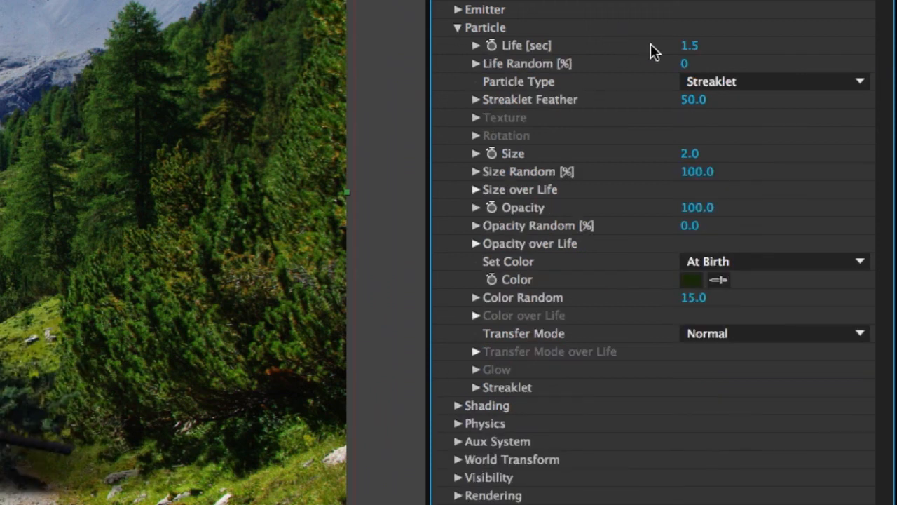
left_click(691, 46)
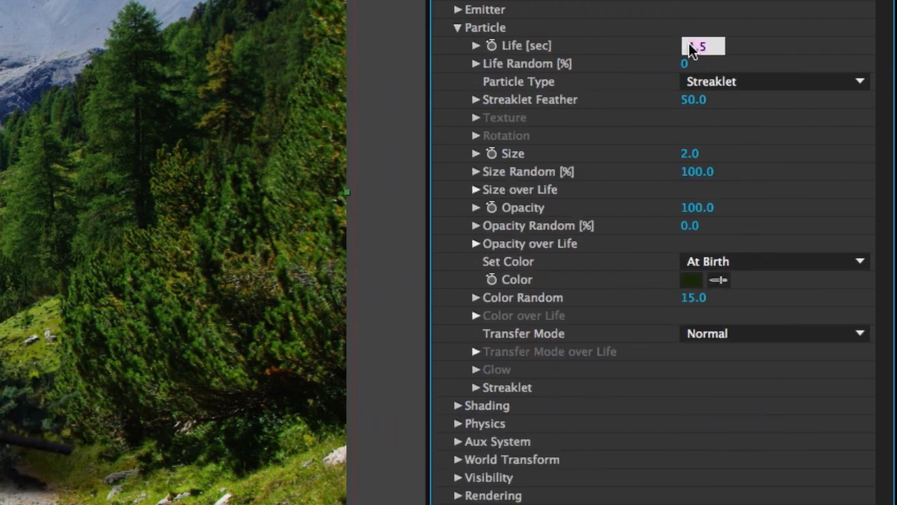
key("Return")
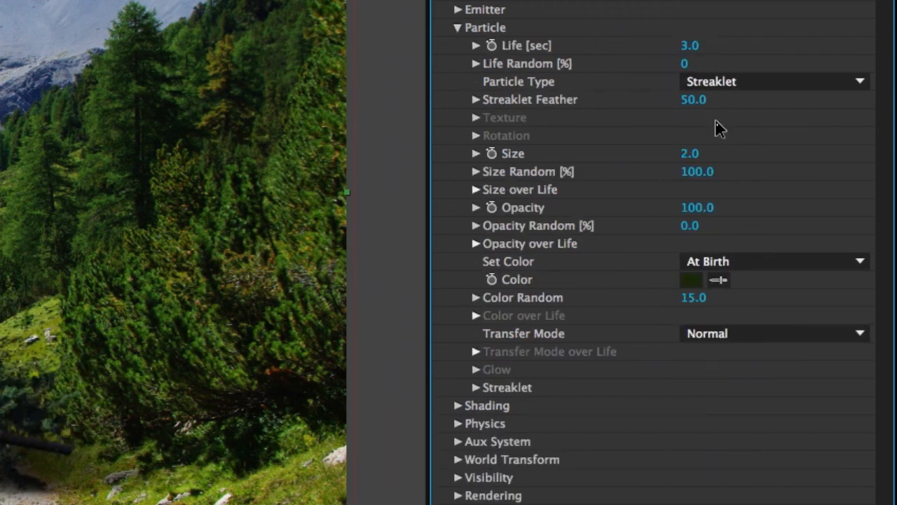
left_click(475, 190)
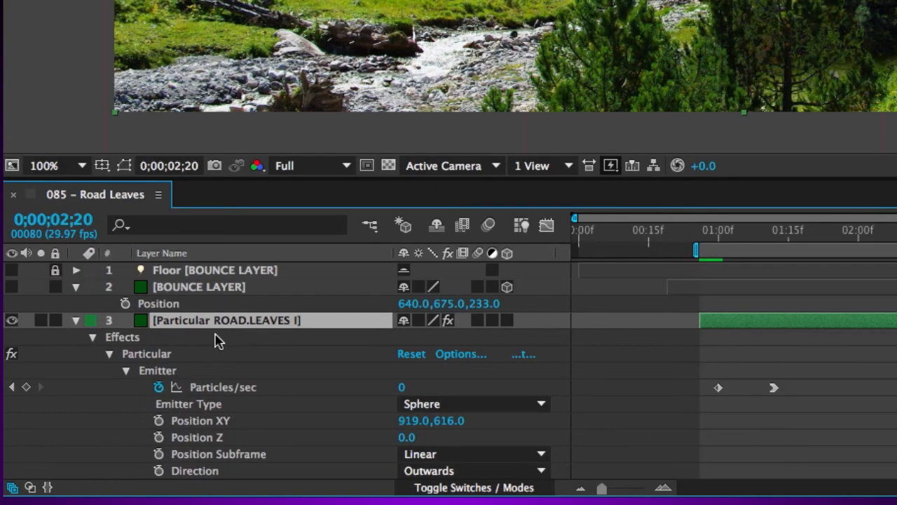
Duplicate the road leaves layer, name its solid Particular ROAD.LEAVES II, and place it directly below Elemental Tree 2
key("ctrl+d")
key("super+shift+y")
key("Right")
key("BackSpace")
key("Return")
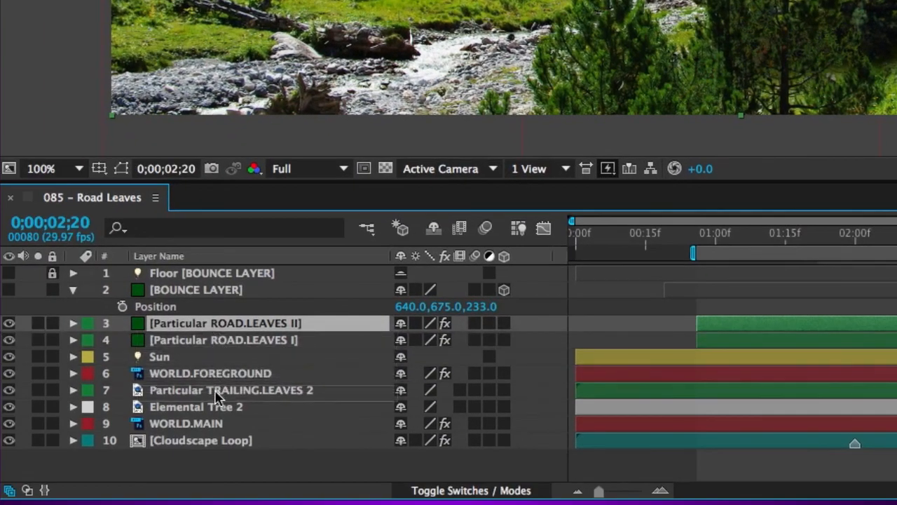
left_click_drag(215, 391, 219, 410)
Set the Particles/sec keyframe at 0;00;01;12 on Particular ROAD.LEAVES II to 2400
key("u")
left_click(7, 441)
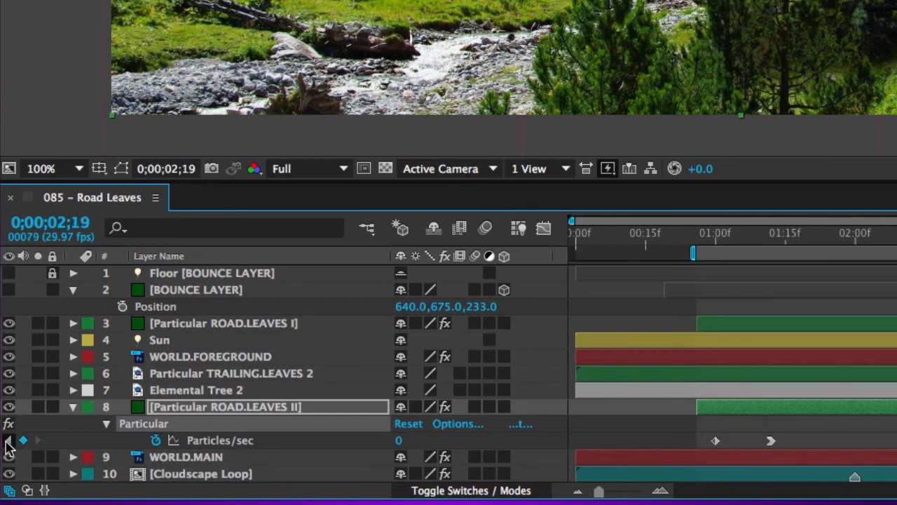
left_click(7, 442)
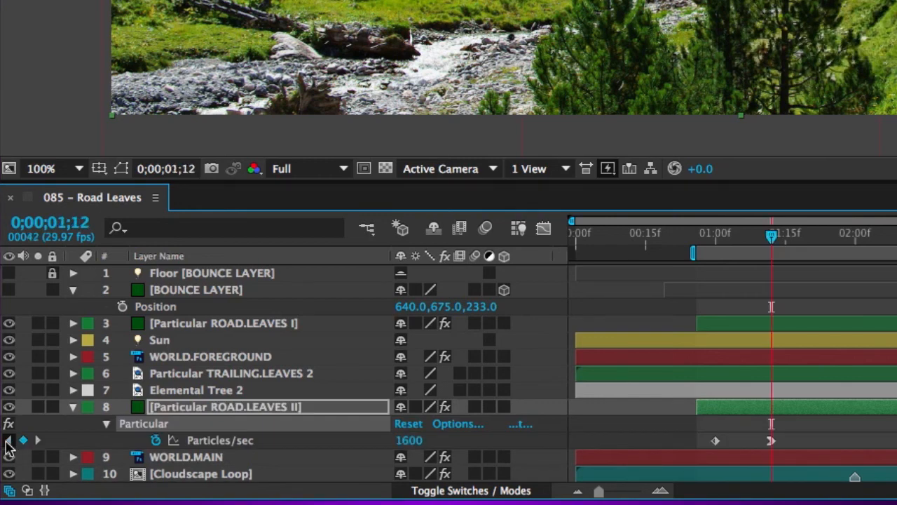
left_click(7, 441)
left_click(37, 440)
left_click(400, 440)
type("24")
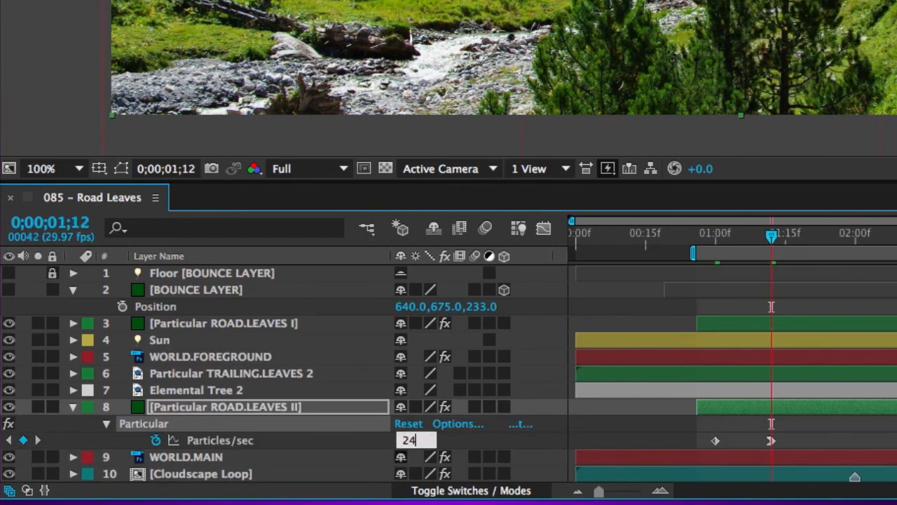
type("00")
key("Return")
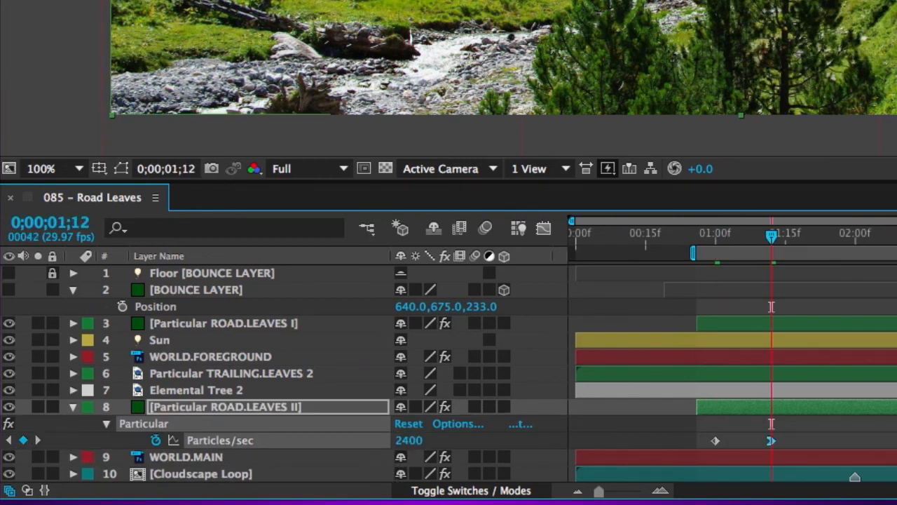
Set the emitter's Random Seed on Particular ROAD.LEAVES II to 3636
left_click(593, 223)
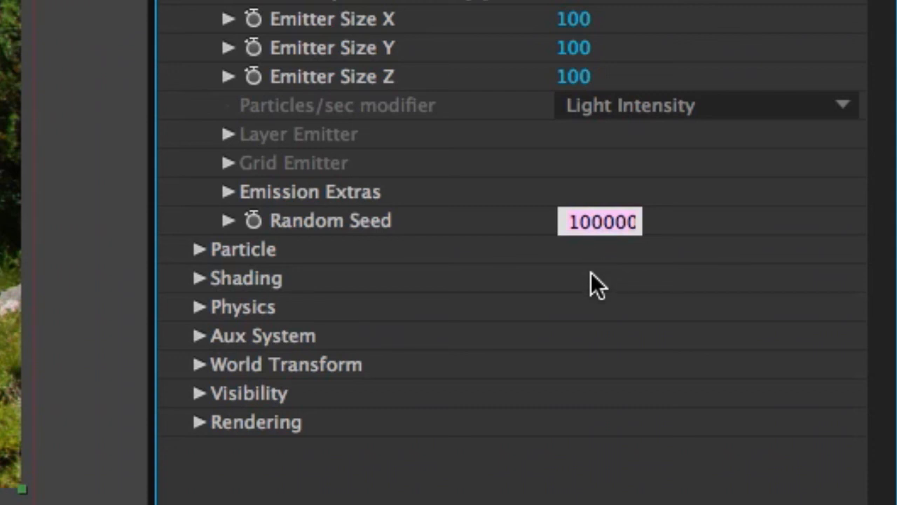
type("3636")
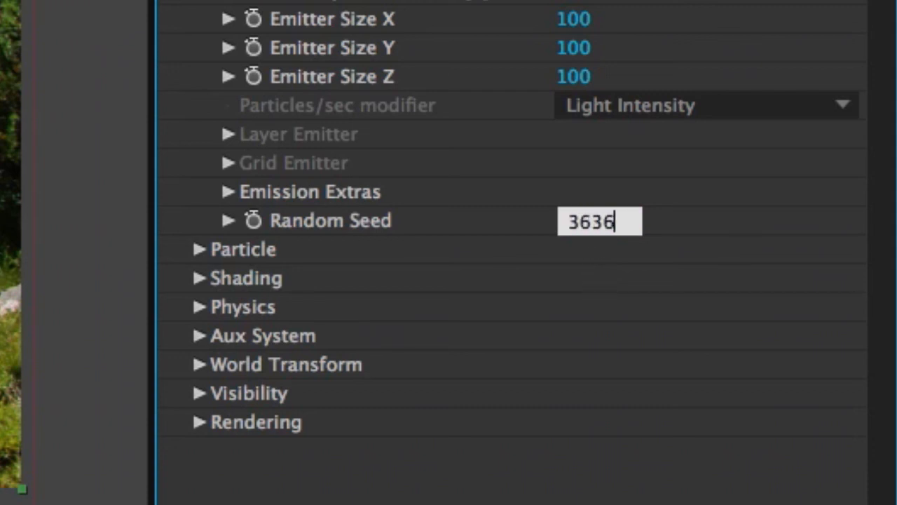
key("Return")
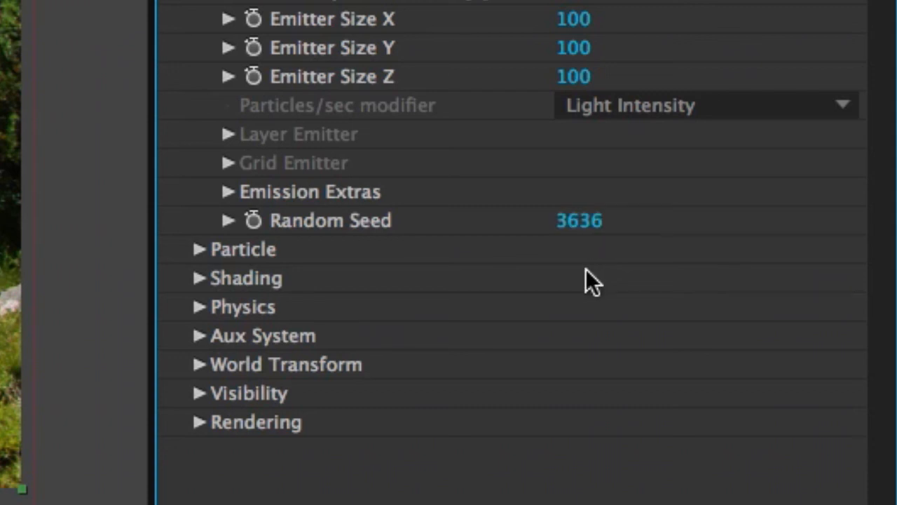
Set Particular ROAD.LEAVES II's Emitter Size X to 170 and Emitter Size Z to 163
scroll(582, 294, "up", 5)
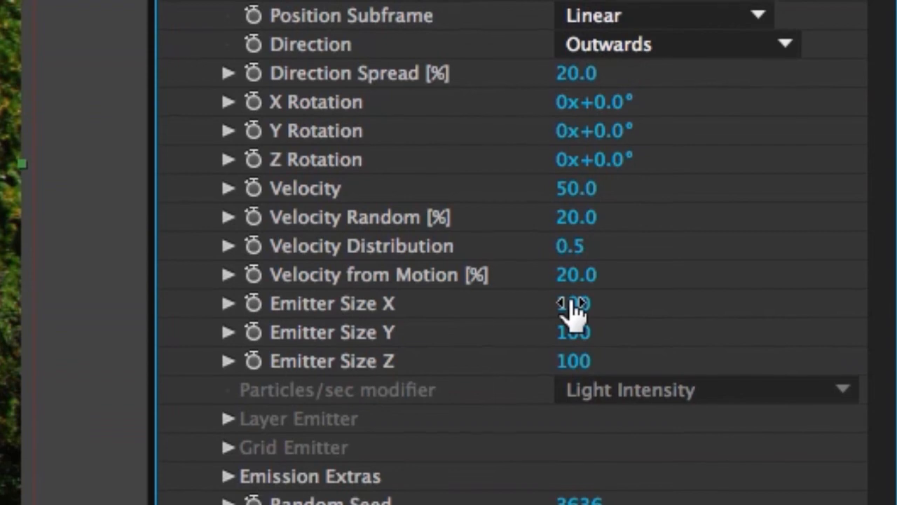
left_click(574, 314)
type("170")
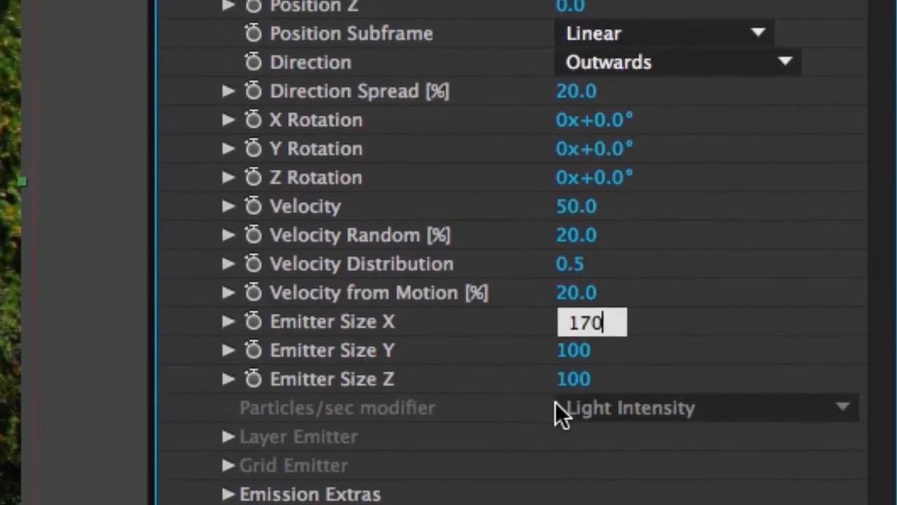
key("Return")
left_click(573, 377)
type("163")
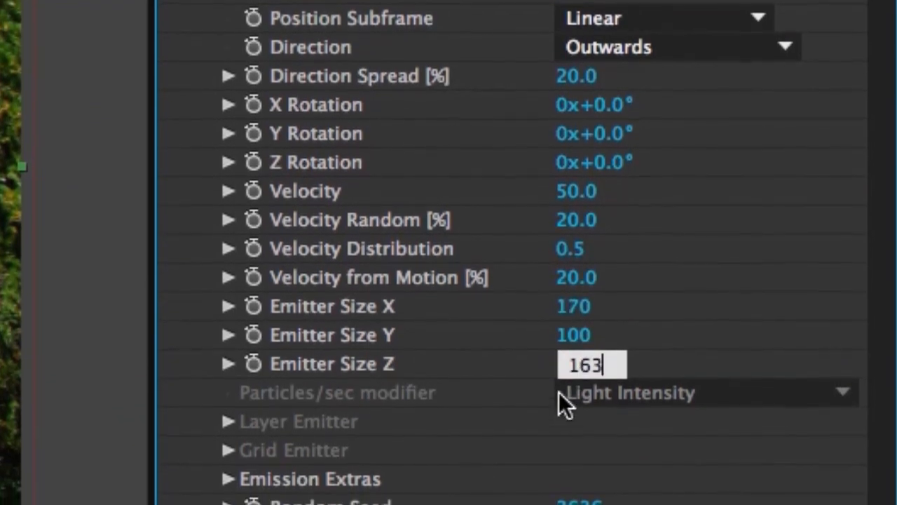
key("Return")
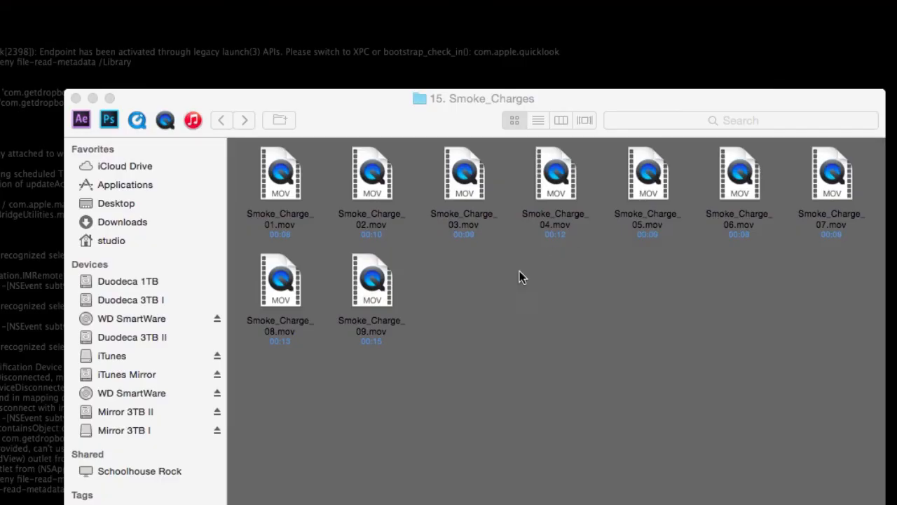
Import Smoke_Charge_04.mov into the After Effects project and conform its frame rate to 29.97 frames per second
left_click(549, 171)
left_click_drag(551, 171, 81, 119)
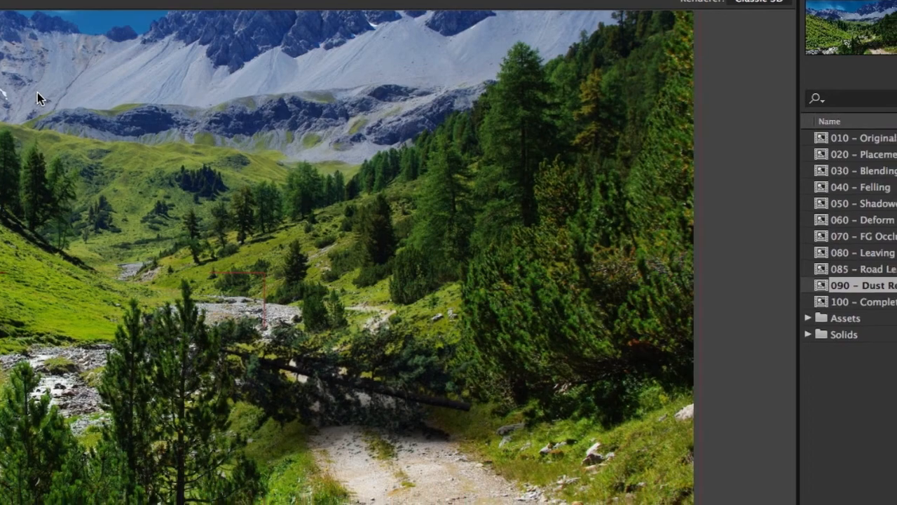
right_click(831, 342)
mouse_move(857, 453)
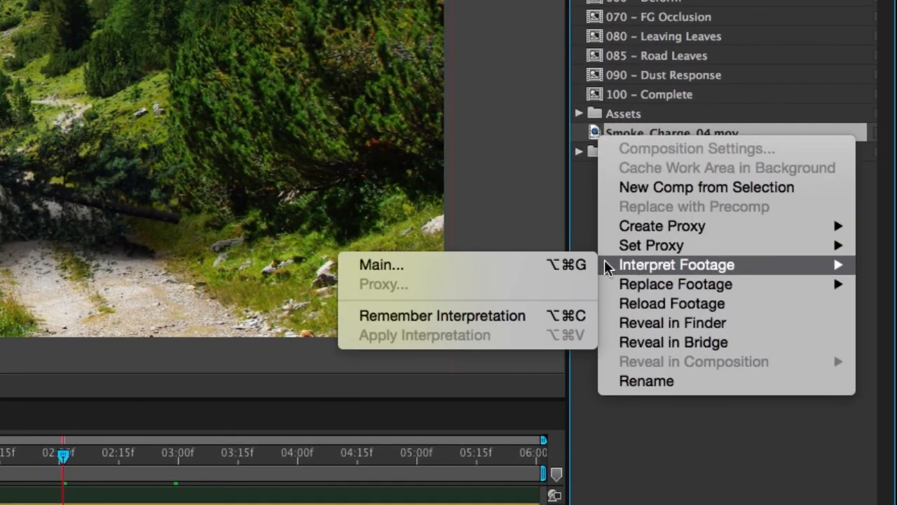
left_click(481, 268)
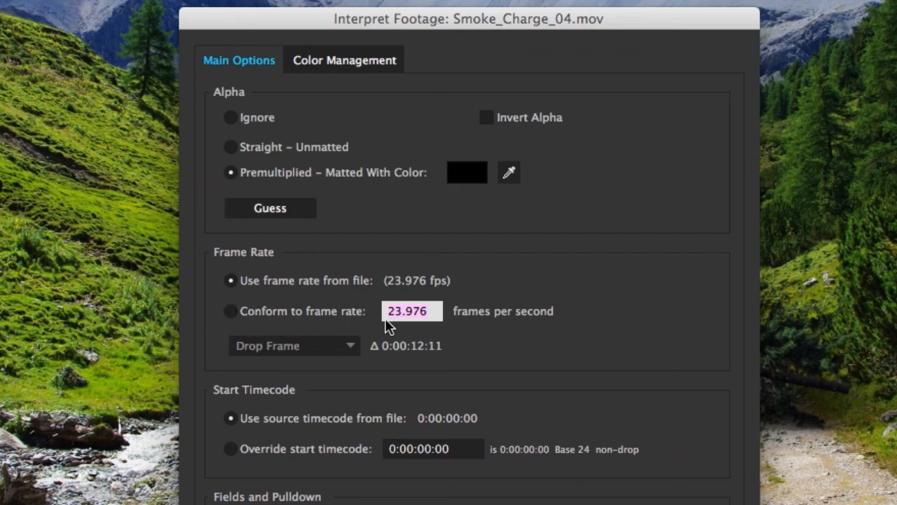
type("29.97")
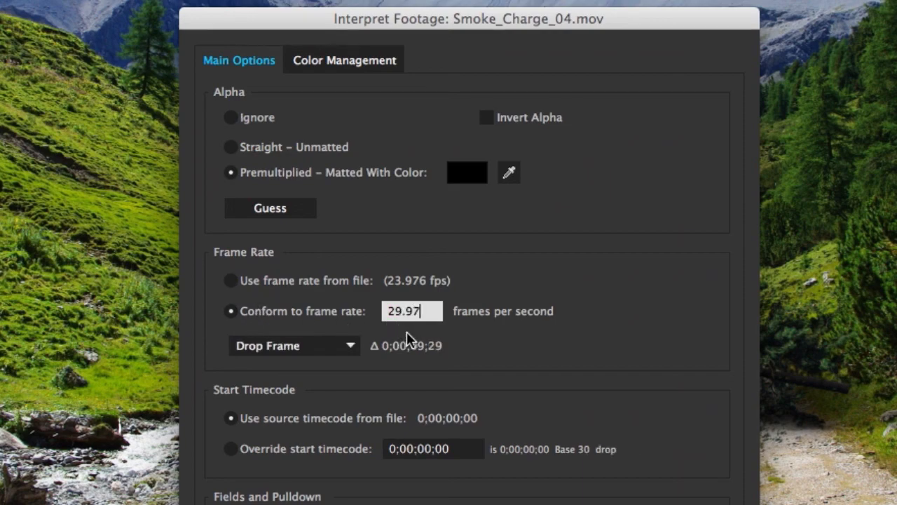
key("Return")
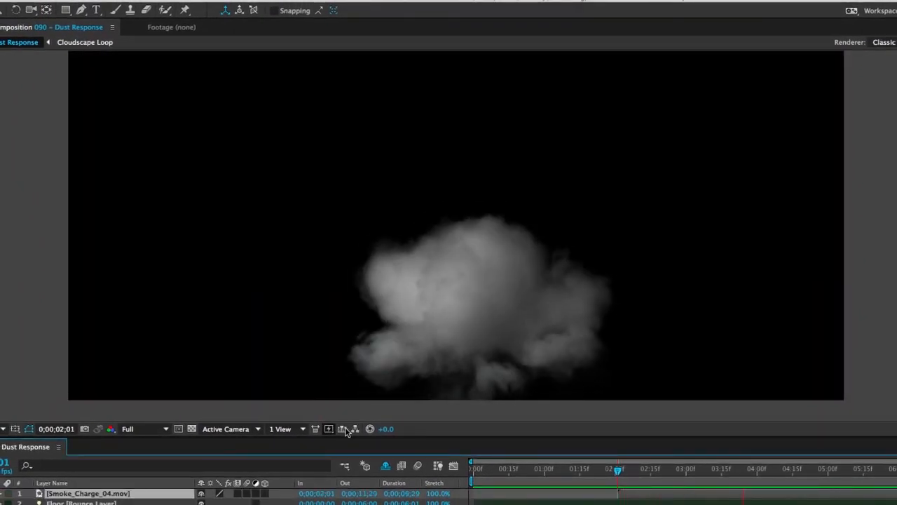
Draw an elliptical mask around the smoke cloud on the Smoke_Charge_04.mov layer and feather the mask's edge
key("space")
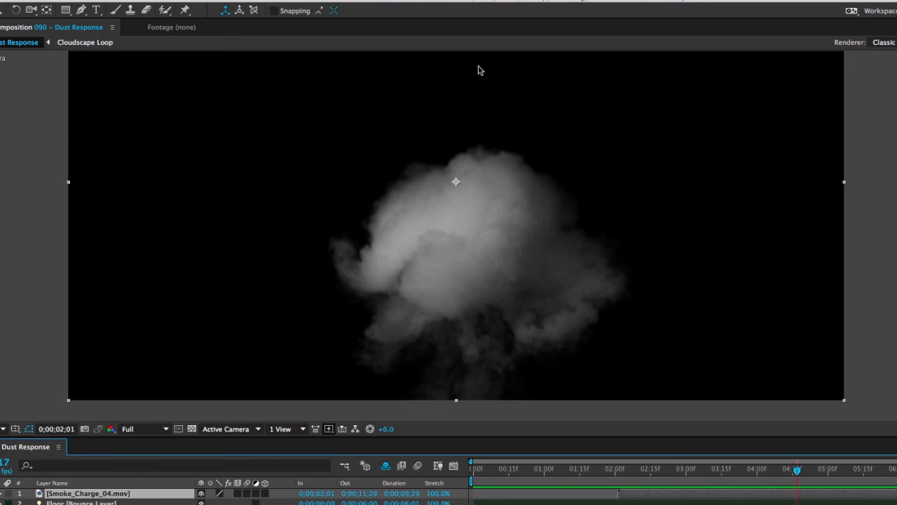
left_click_drag(65, 10, 105, 38)
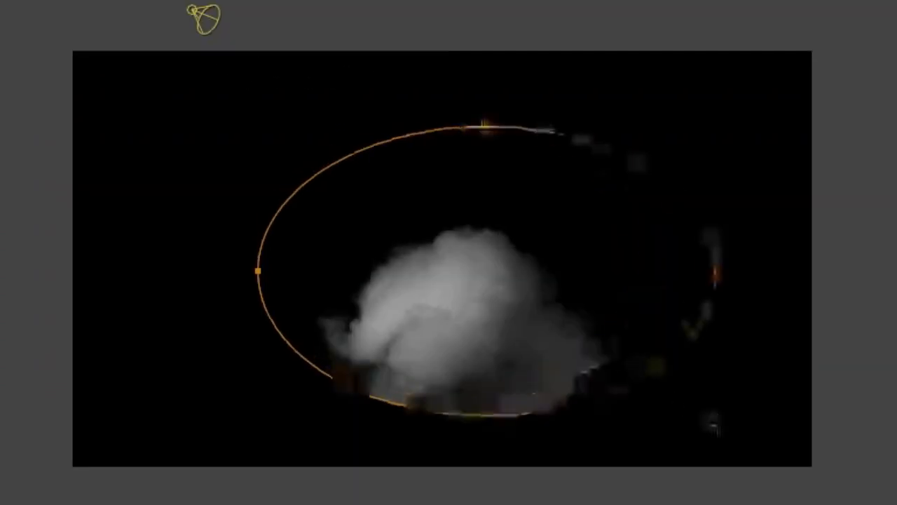
left_click_drag(708, 420, 665, 442)
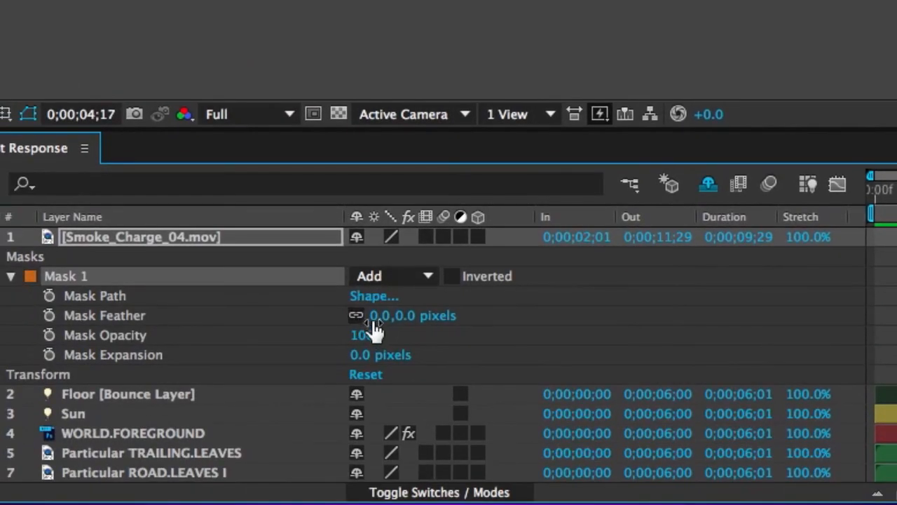
left_click_drag(374, 316, 395, 316)
left_click_drag(461, 316, 496, 314)
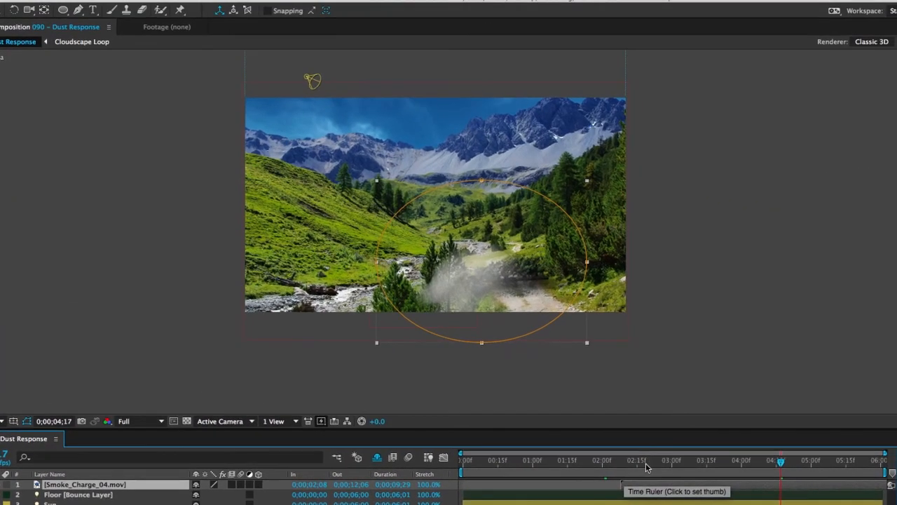
With the time at 0;00;03;27, scale the Smoke_Charge_04.mov layer to 50% and set its rotation to -1°
left_click(646, 460)
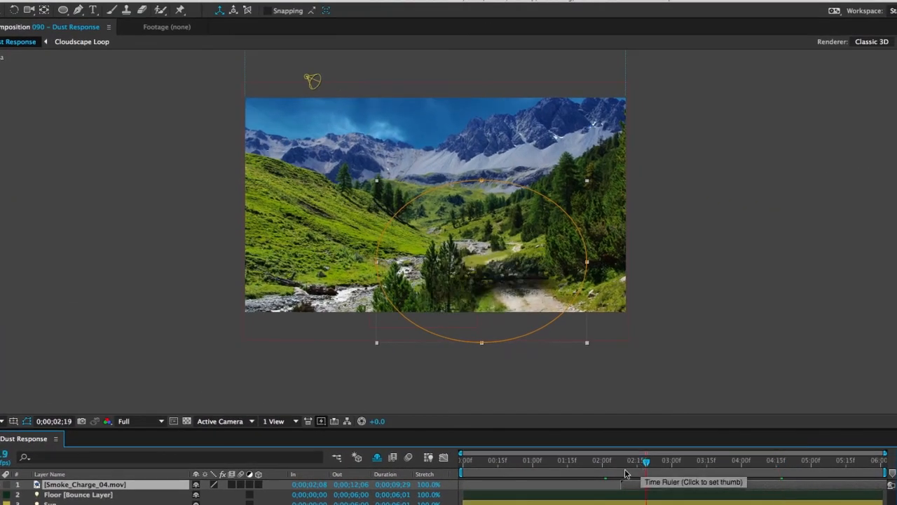
left_click_drag(646, 460, 734, 468)
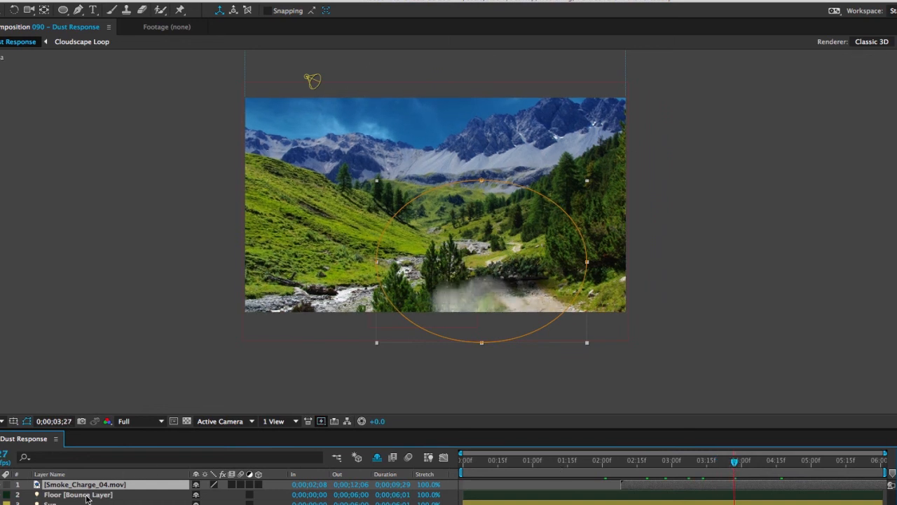
key("s")
type("50")
key("Return")
key("r")
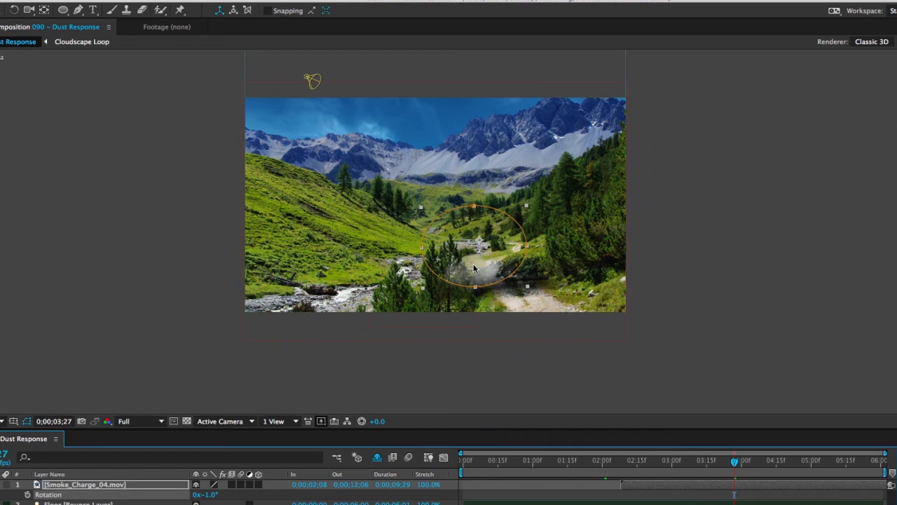
Apply the Tint effect to the smoke charge layer and set its Map White To colour using the values 44, 44 and 72
left_click(199, 0)
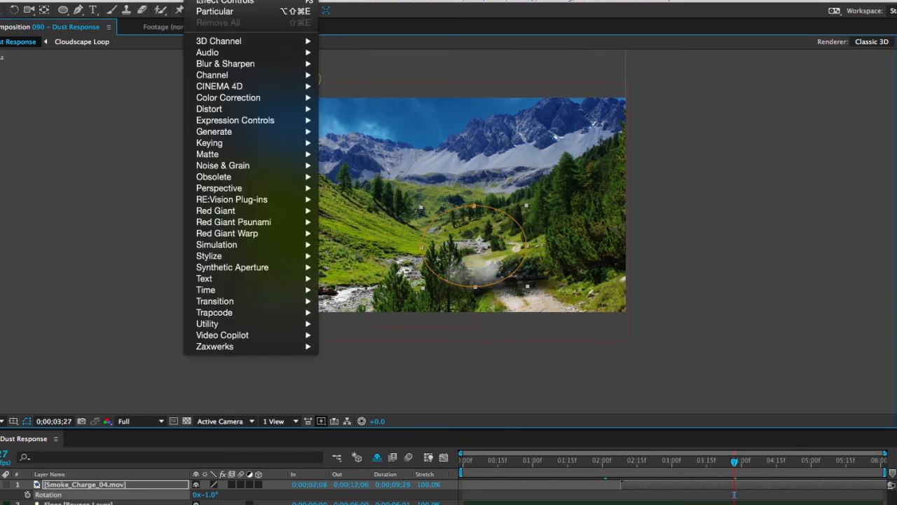
mouse_move(216, 97)
left_click(338, 436)
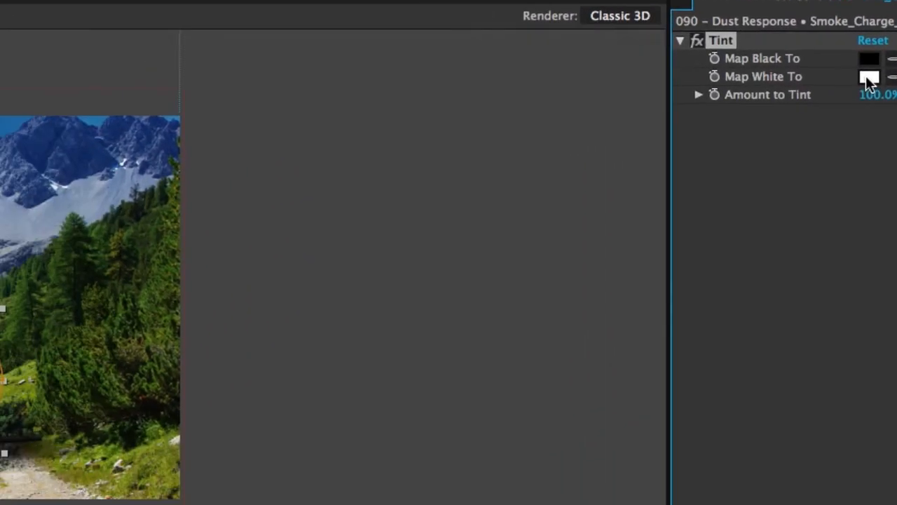
left_click(752, 152)
left_click(510, 191)
type("44")
left_click(510, 212)
type("44")
left_click(515, 245)
type("72")
key("Return")
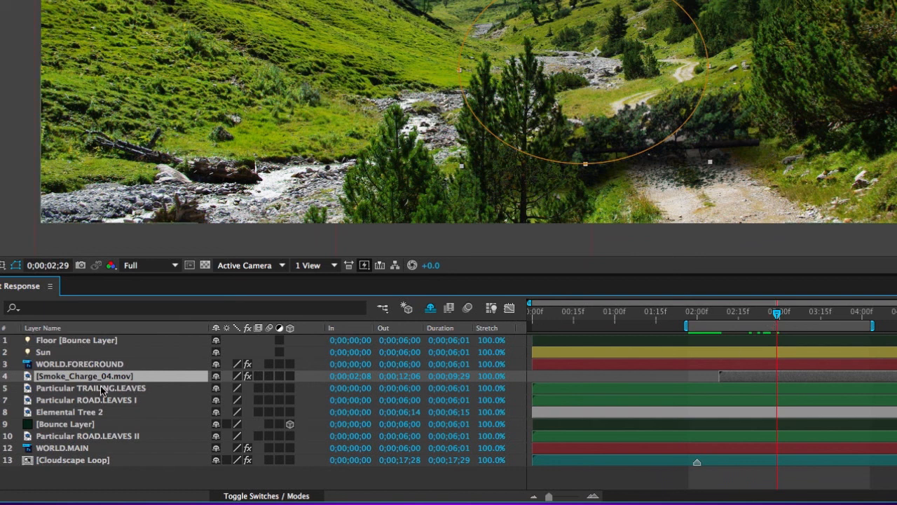
Animate the smoke charge layer's opacity with a 50% keyframe at 0;00;02;29 and a lower value at 0;00;02;08
key("t")
left_click(217, 388)
type("50")
key("Return")
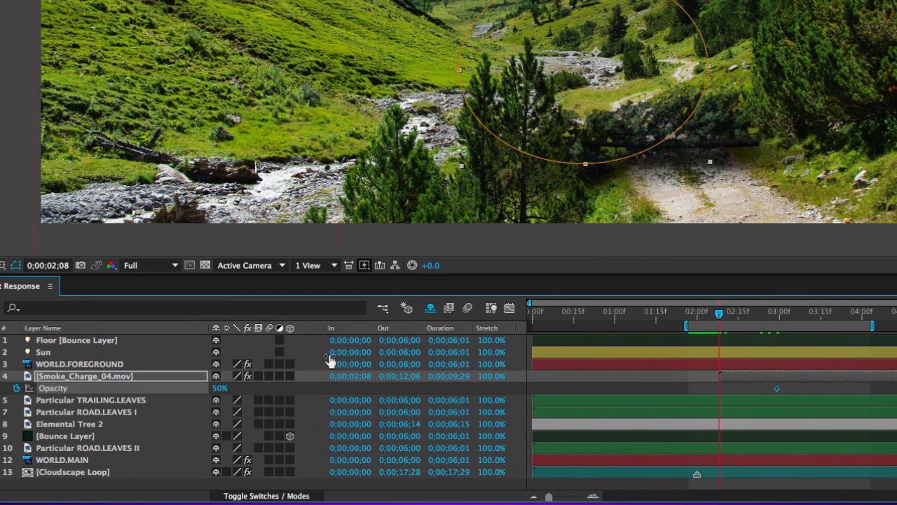
left_click_drag(217, 394, 184, 389)
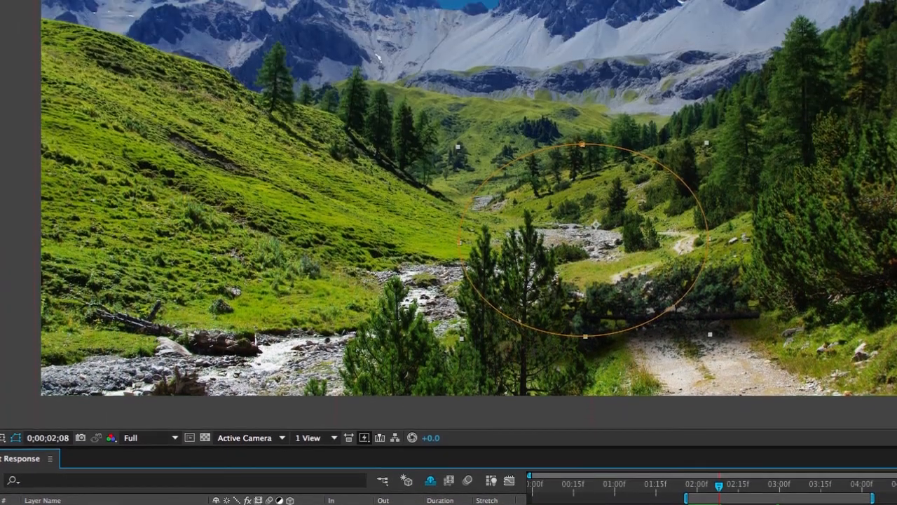
Apply Easy Ease In to the smoke charge layer's opacity keyframe at 0;00;02;29
left_click(270, 5)
mouse_move(394, 139)
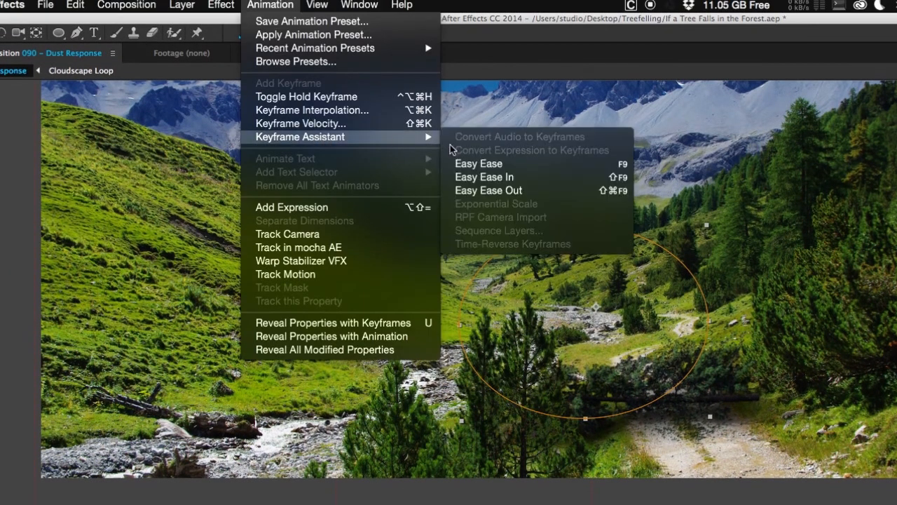
left_click(493, 177)
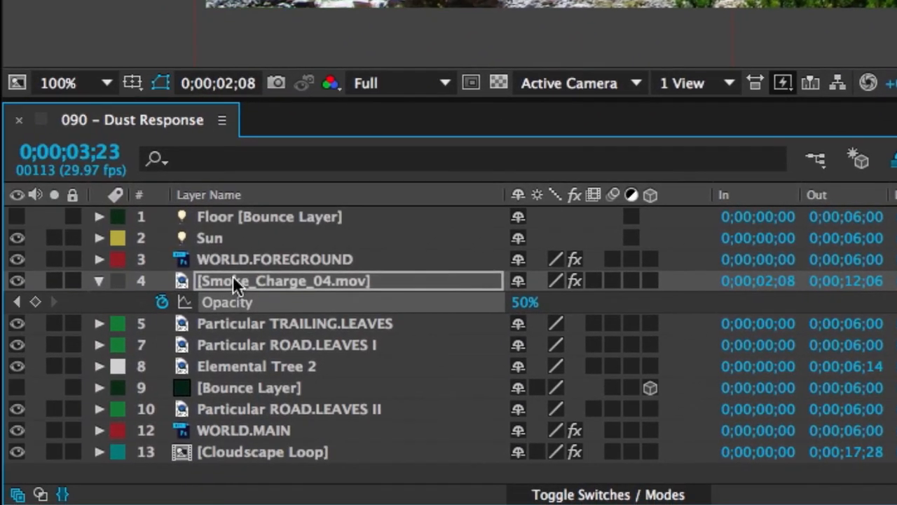
Duplicate the Smoke_Charge_04.mov layer and place the copy directly below Elemental Tree 2
left_click(196, 303)
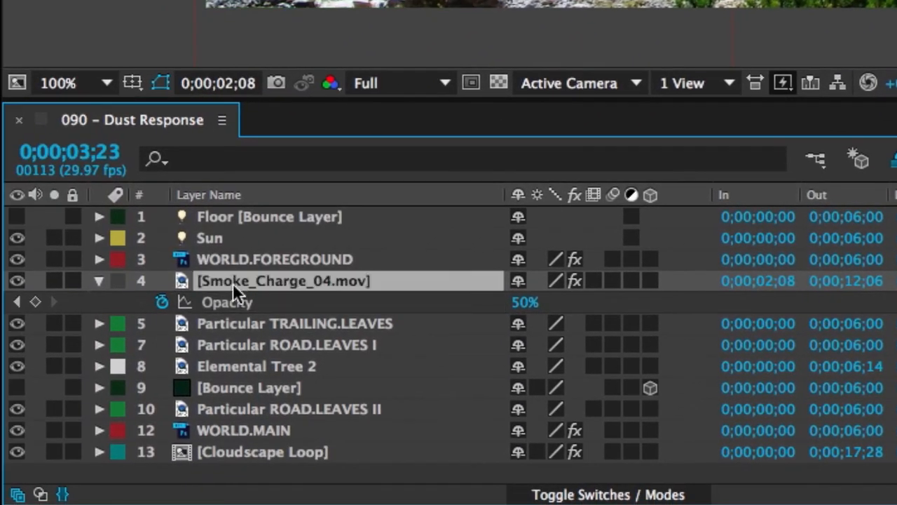
key("ctrl+d")
left_click_drag(233, 281, 235, 394)
Set the duplicated smoke charge layer's scale to 50% and shift its start to about 0;00;02;19
key("s")
left_click(551, 409)
type("50")
key("Return")
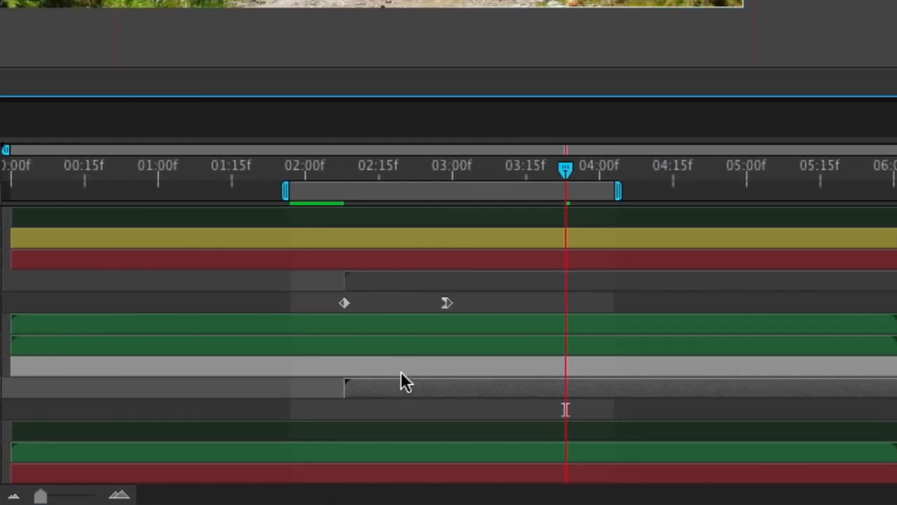
left_click_drag(361, 385, 401, 385)
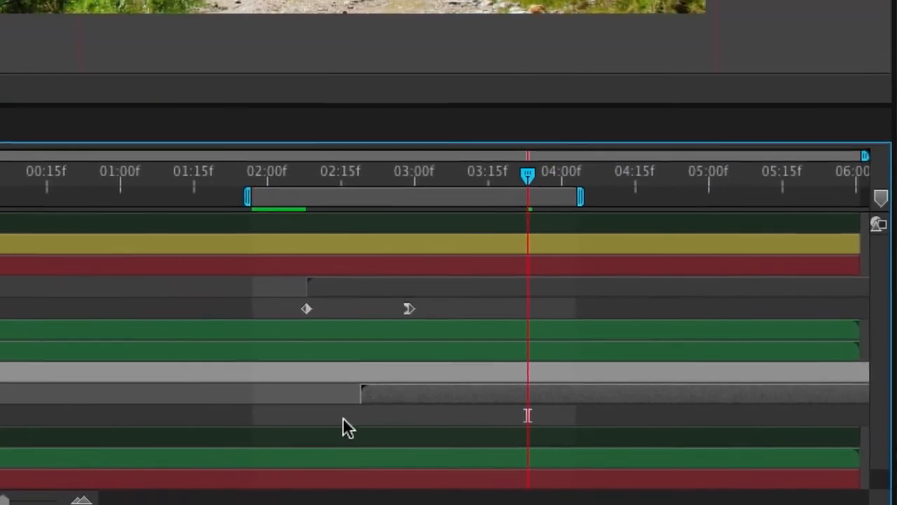